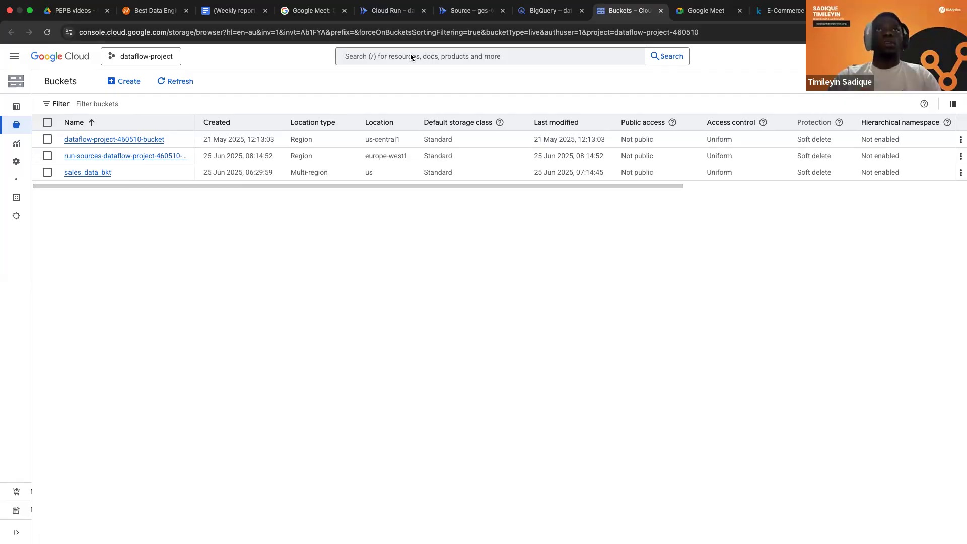
Search the console for cloud storage.
{"action": "left_click", "coordinate": [411, 56]}
{"action": "type", "text": "cloud"}
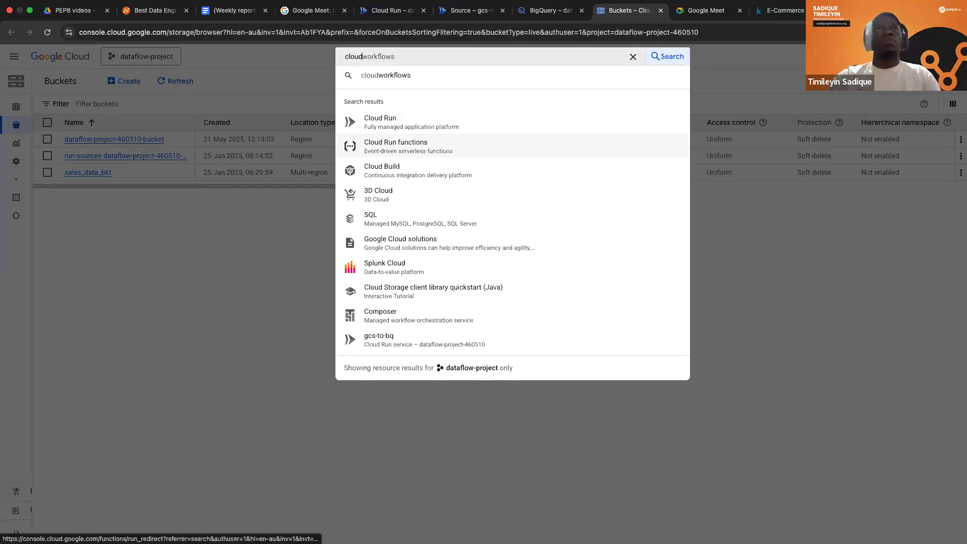
{"action": "type", "text": "storage"}
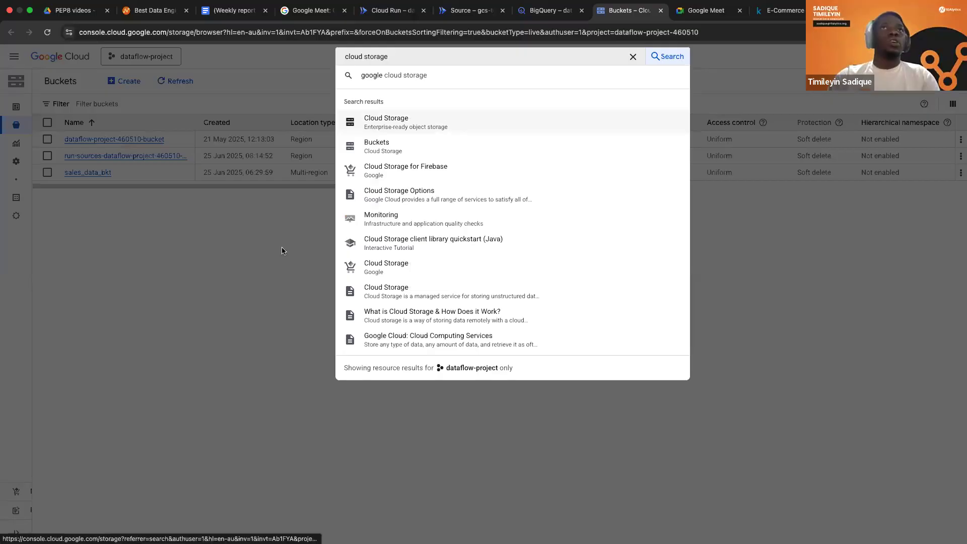
{"action": "left_click", "coordinate": [182, 184]}
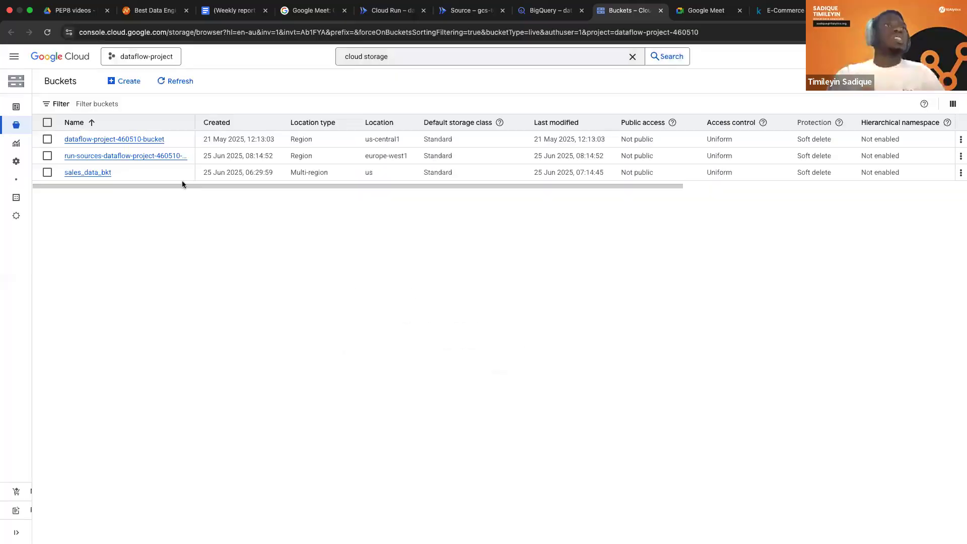
Start creating a new storage bucket and try the name bkt_sales_data.
{"action": "left_click", "coordinate": [127, 83]}
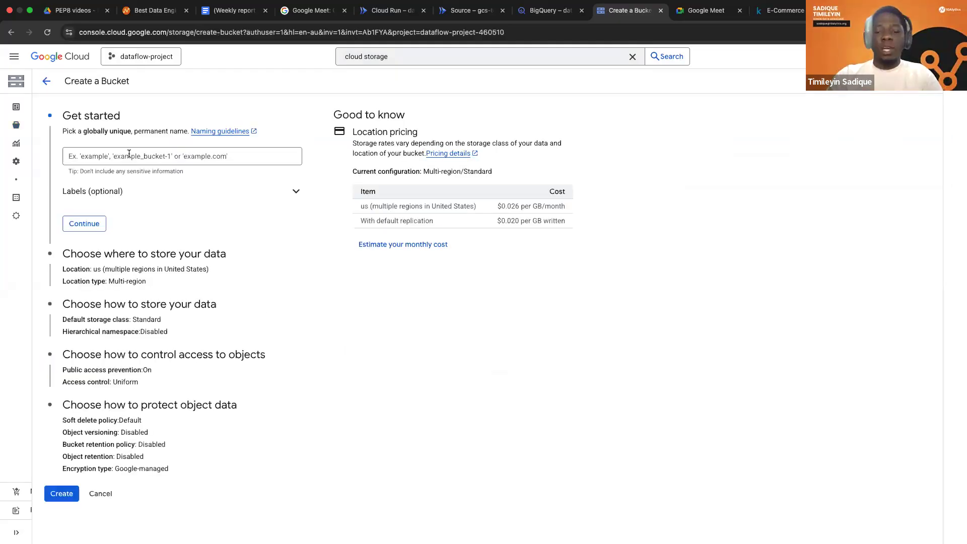
{"action": "type", "text": "bkt"}
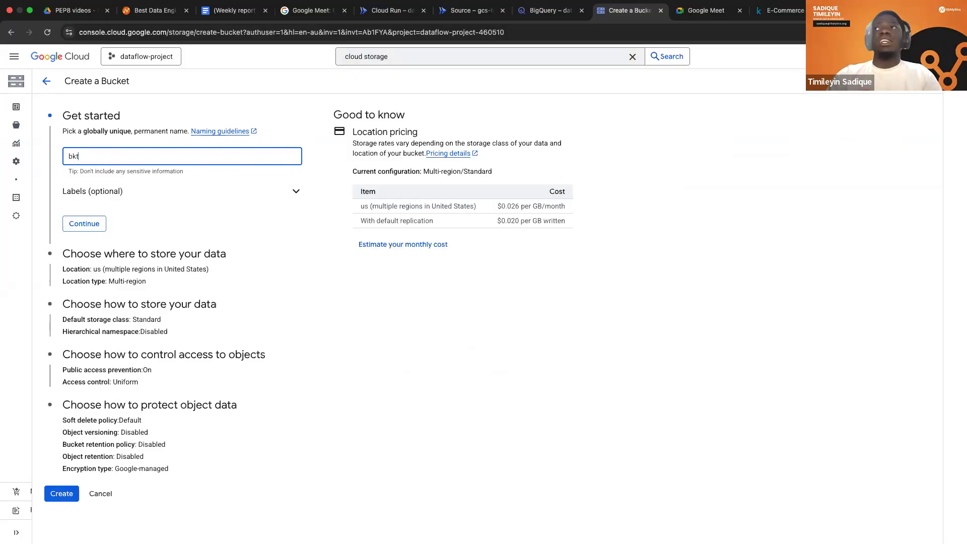
{"action": "type", "text": "_sales_a"}
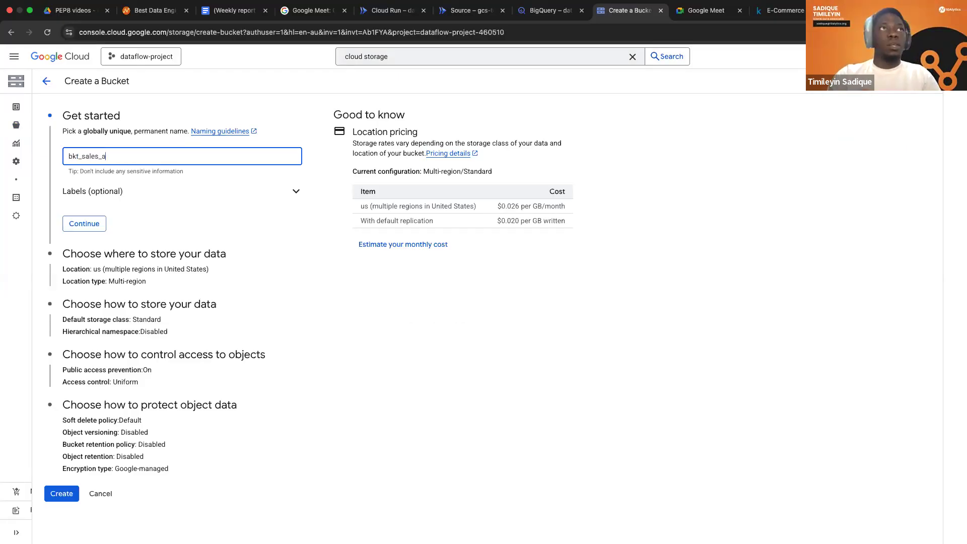
{"action": "key", "text": "BackSpace"}
{"action": "type", "text": "data"}
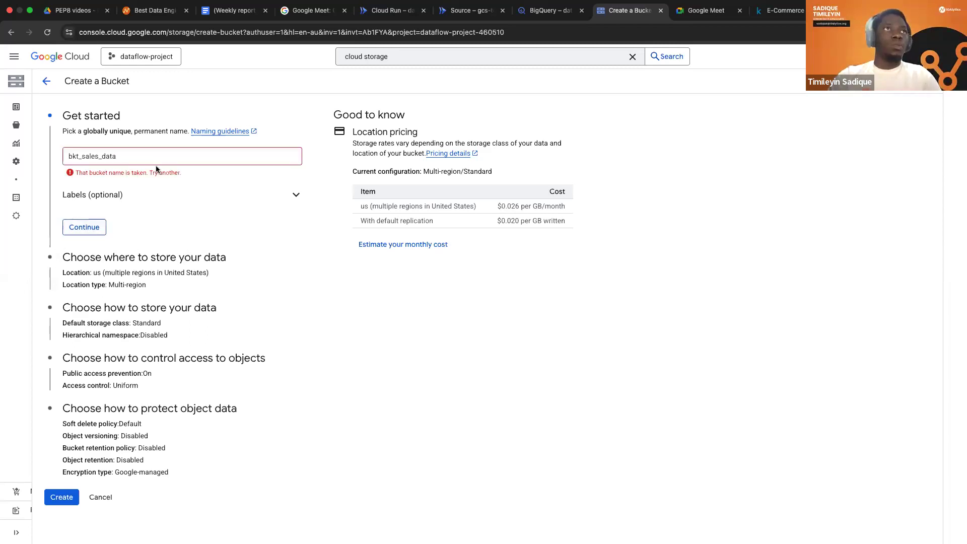
Try a bucket name without the bkt_ prefix, using sales_data_bk, and strip the added suffix again.
{"action": "left_click", "coordinate": [121, 158]}
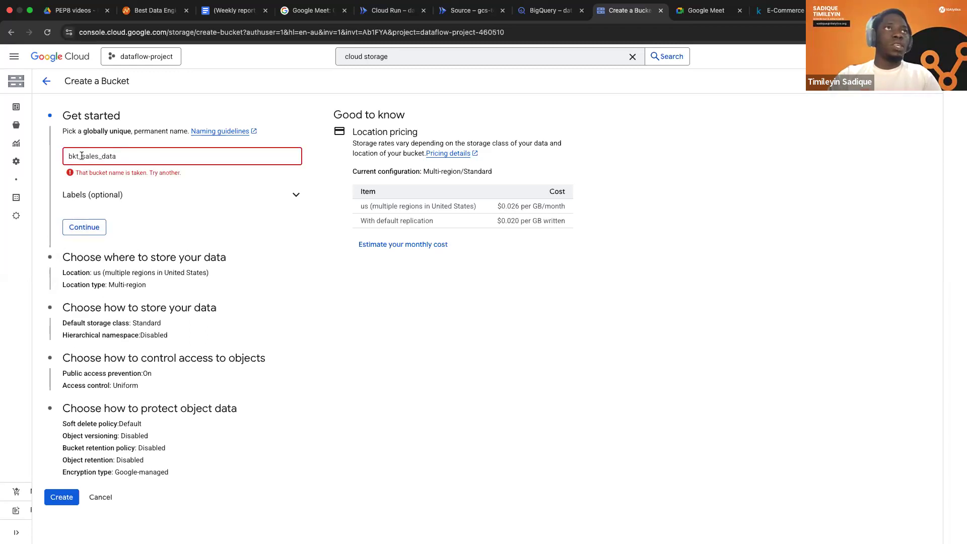
{"action": "left_click_drag", "start_coordinate": [81, 156], "coordinate": [66, 156]}
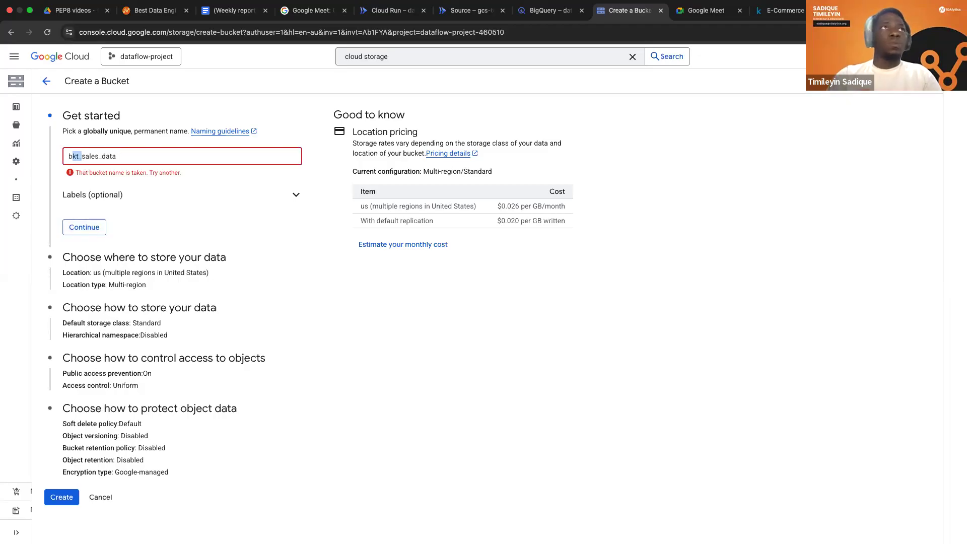
{"action": "key", "text": "BackSpace"}
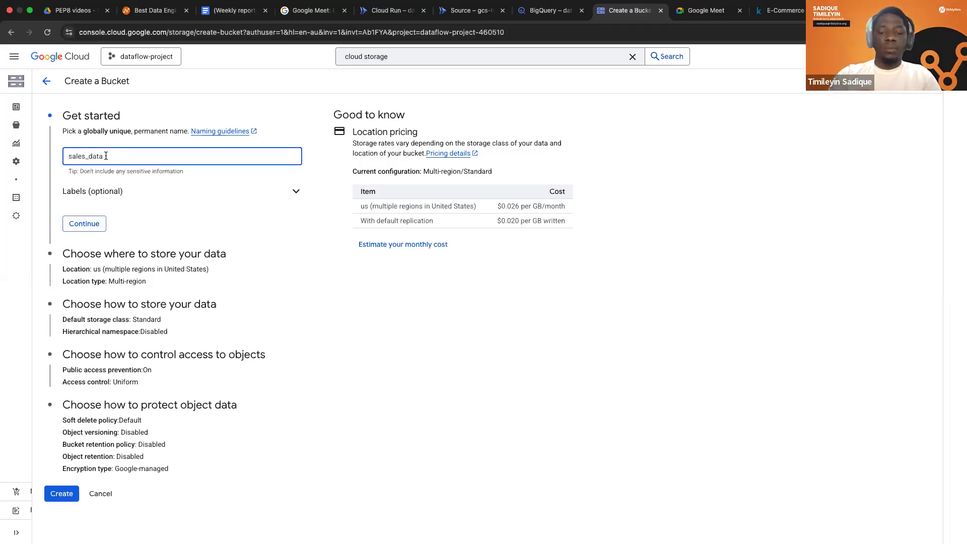
{"action": "type", "text": "_bk"}
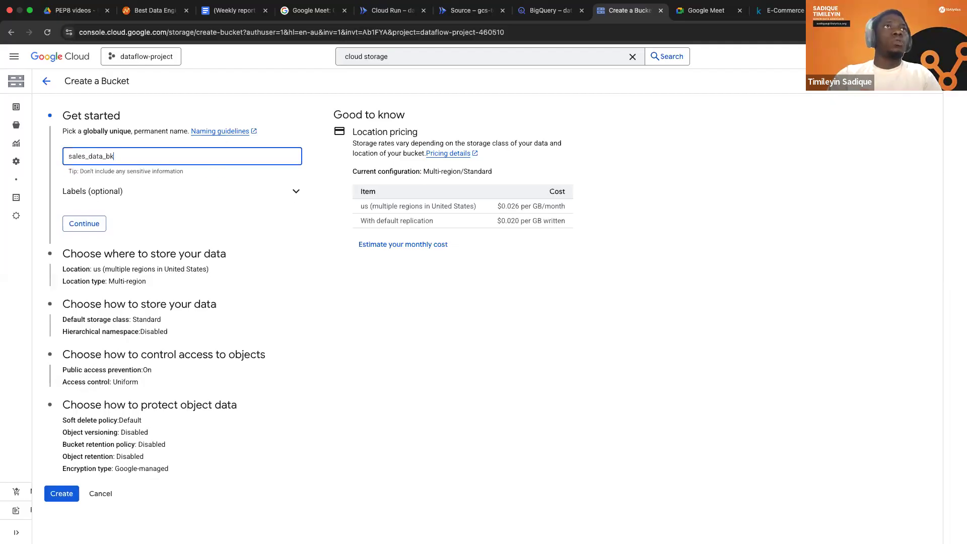
{"action": "key", "text": "BackSpace"}
{"action": "key", "text": "BackSpace"}
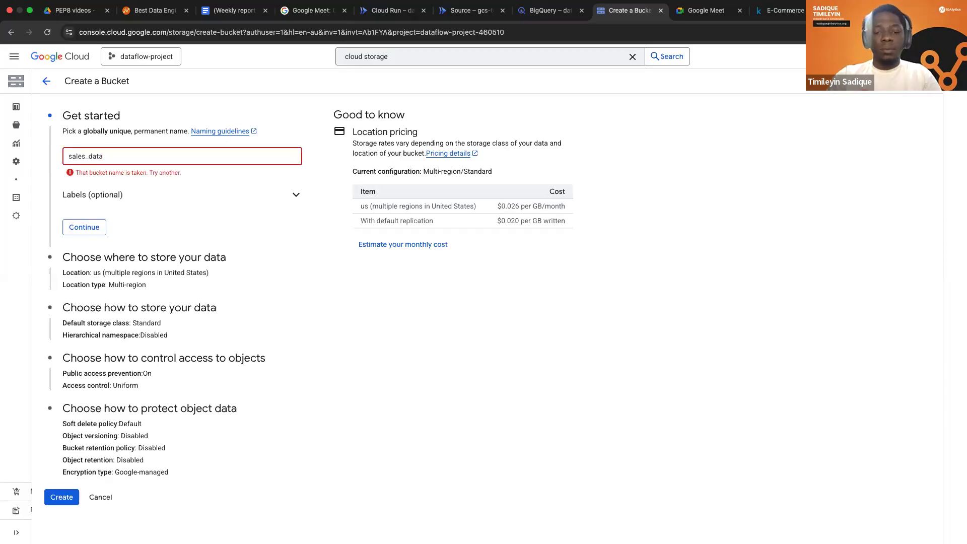
Name the bucket orders_bkt and continue to the storage location settings.
{"action": "key", "text": "super+a"}
{"action": "key", "text": "BackSpace"}
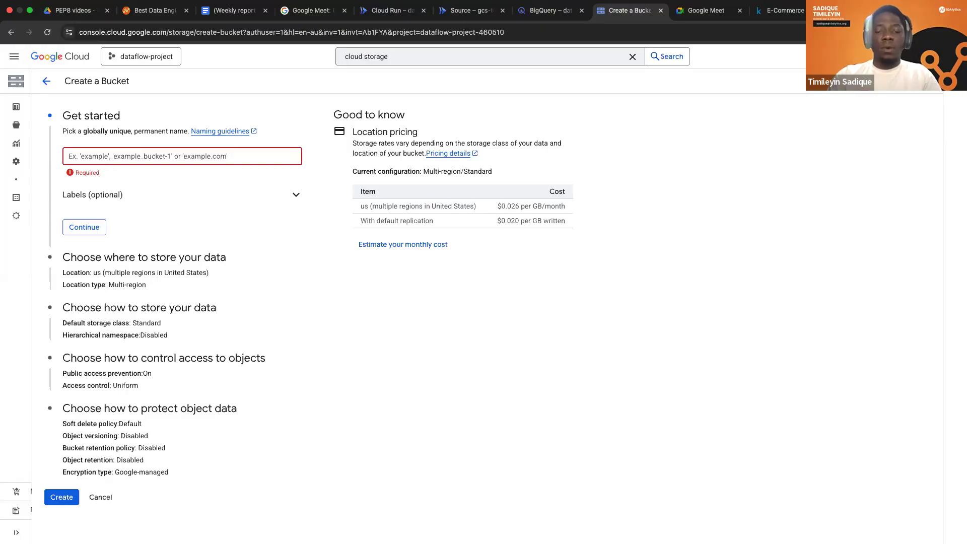
{"action": "type", "text": "o"}
{"action": "type", "text": "rders"}
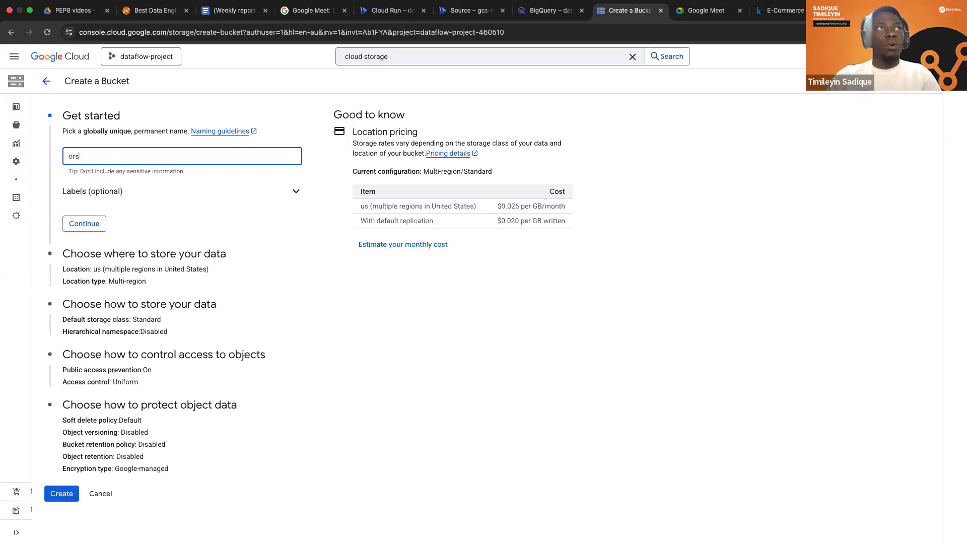
{"action": "type", "text": "_bkt"}
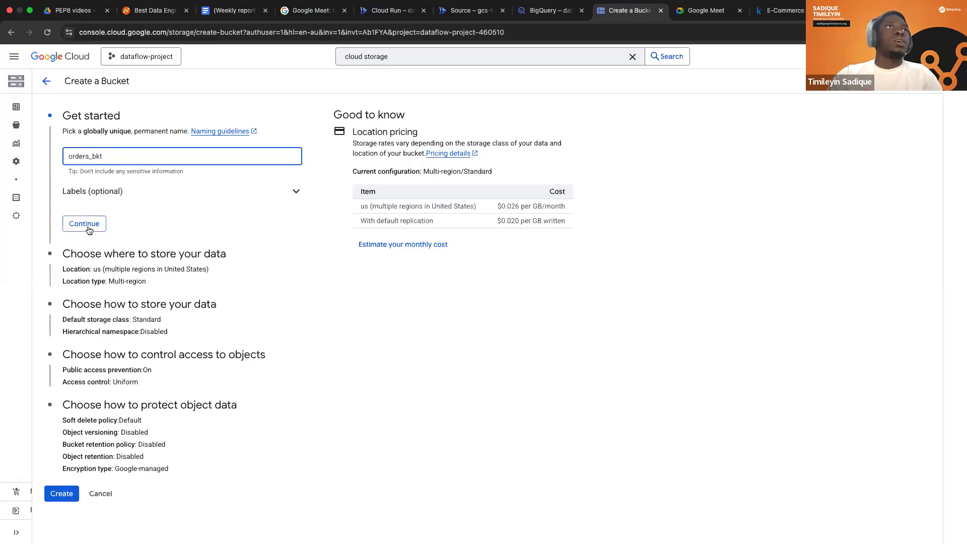
{"action": "left_click", "coordinate": [88, 227]}
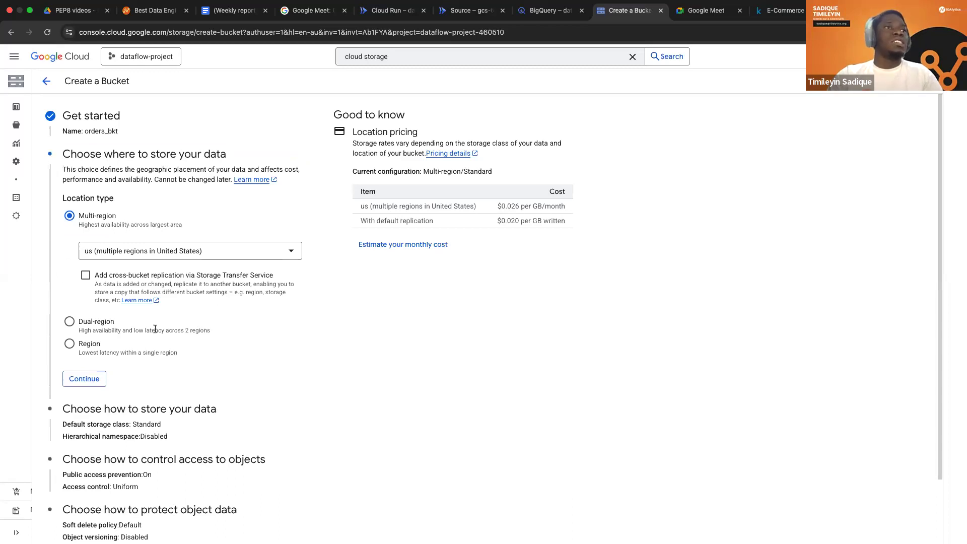
Create the bucket with the default settings and public access prevention enforced, and return to the bucket list.
{"action": "scroll", "coordinate": [116, 419], "scroll_direction": "down", "scroll_amount": 2}
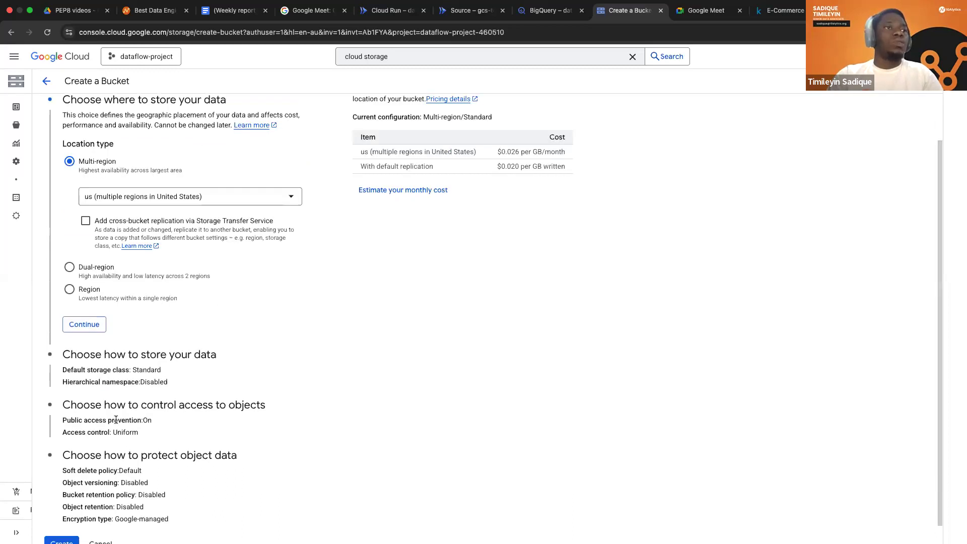
{"action": "scroll", "coordinate": [66, 528], "scroll_direction": "down", "scroll_amount": 1}
{"action": "left_click", "coordinate": [62, 525]}
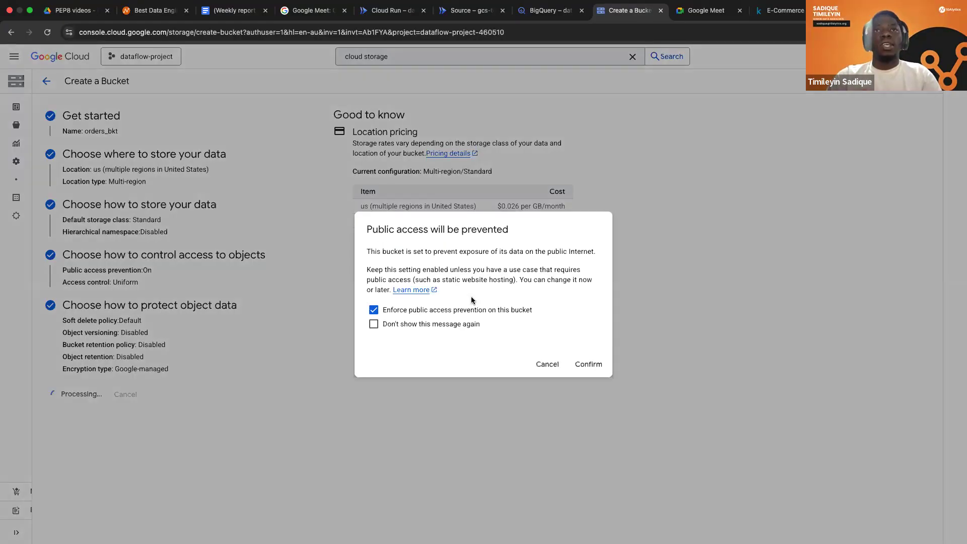
{"action": "left_click", "coordinate": [588, 365]}
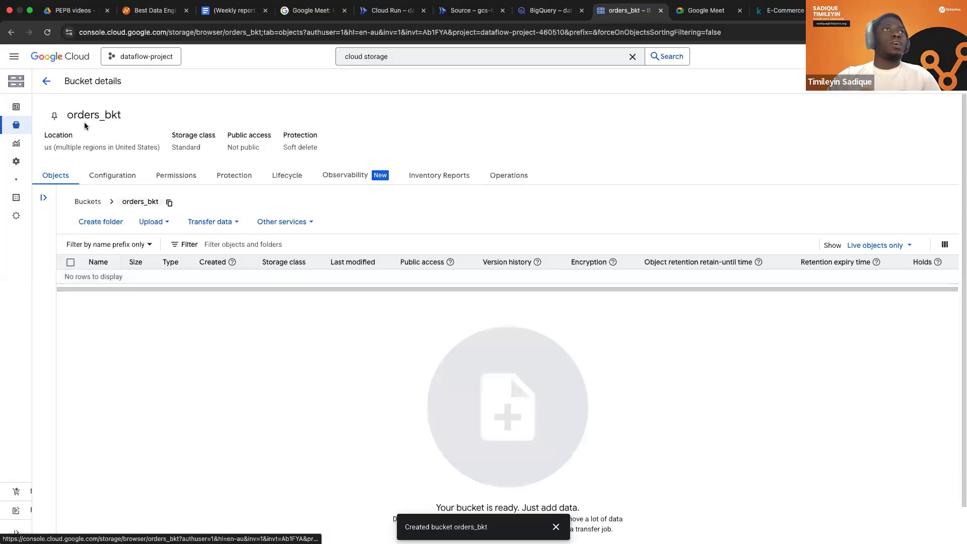
{"action": "left_click", "coordinate": [10, 129]}
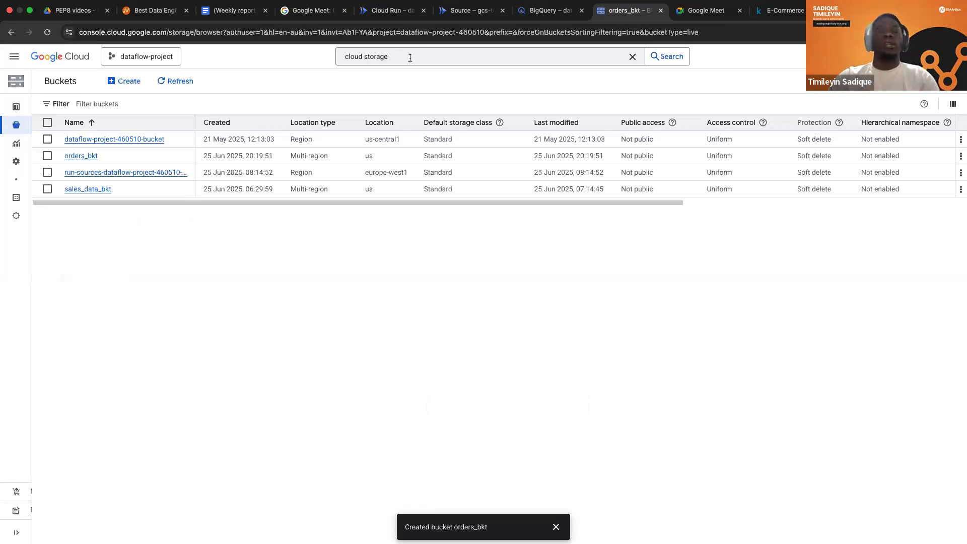
Search the console for BigQuery and open it.
{"action": "double_click", "coordinate": [375, 57]}
{"action": "key", "text": "super+a"}
{"action": "key", "text": "BackSpace"}
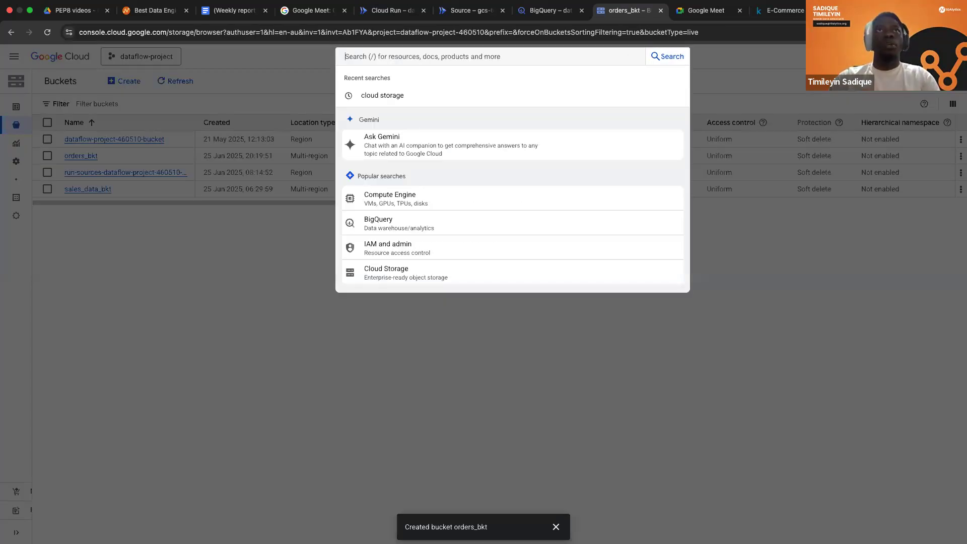
{"action": "type", "text": "big"}
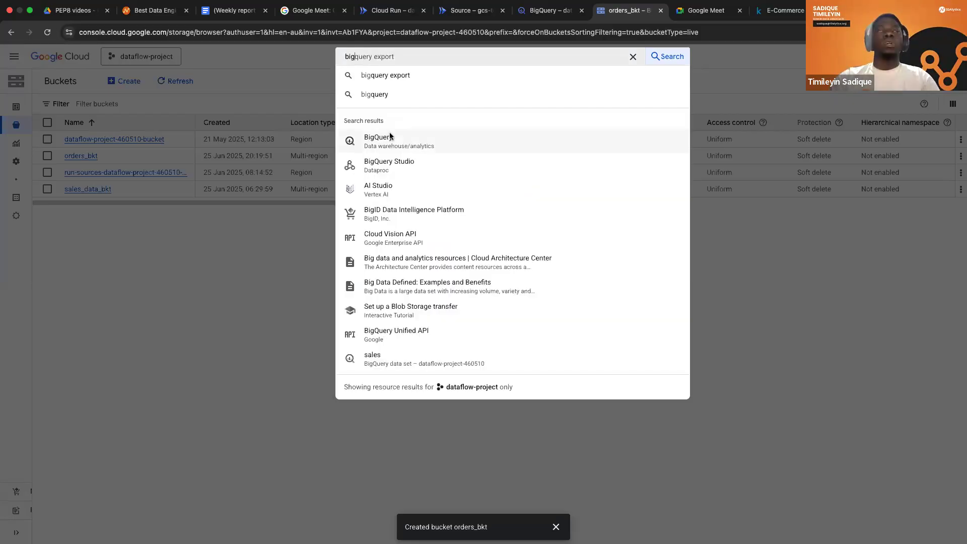
{"action": "left_click", "coordinate": [390, 136]}
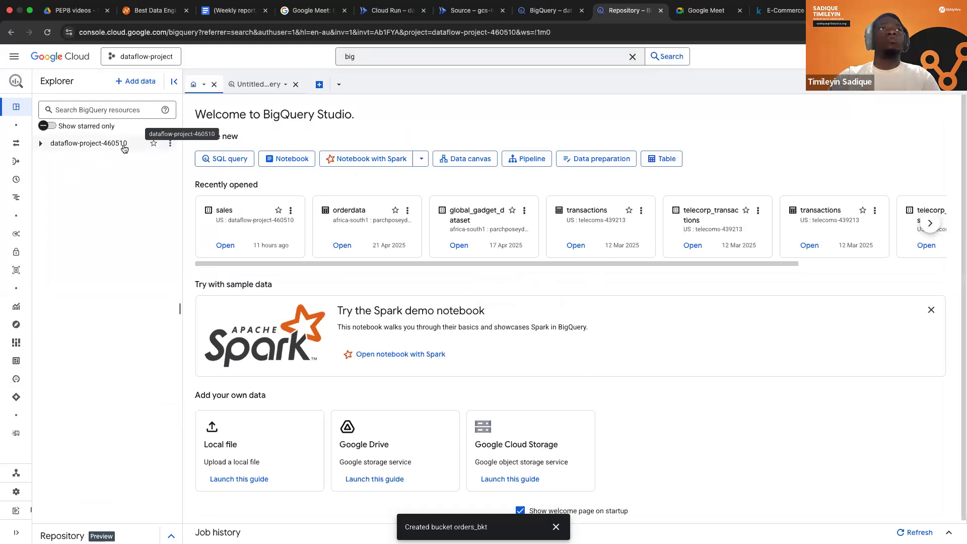
Create a data set with the ID sales_data in dataflow-project-460510, keeping the US multi-region location.
{"action": "left_click", "coordinate": [170, 145]}
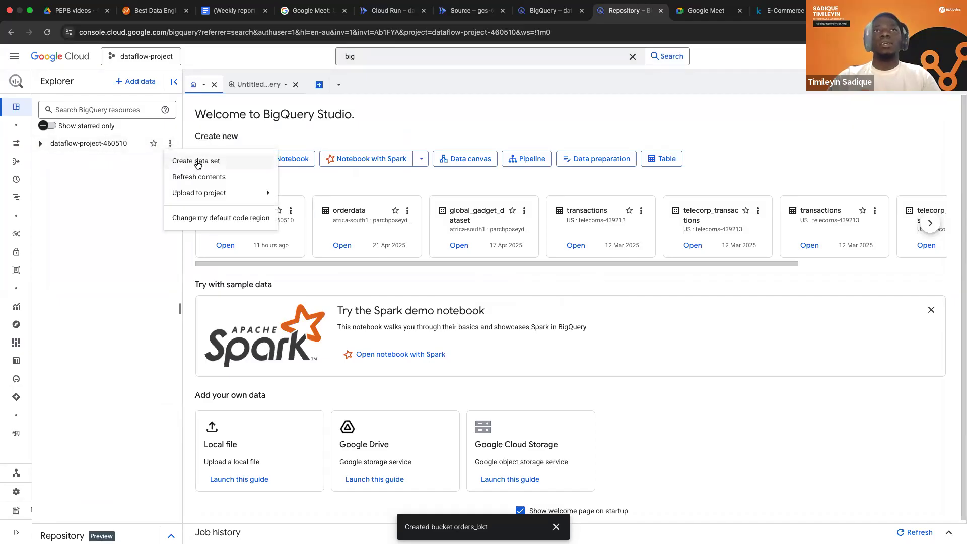
{"action": "left_click", "coordinate": [198, 163]}
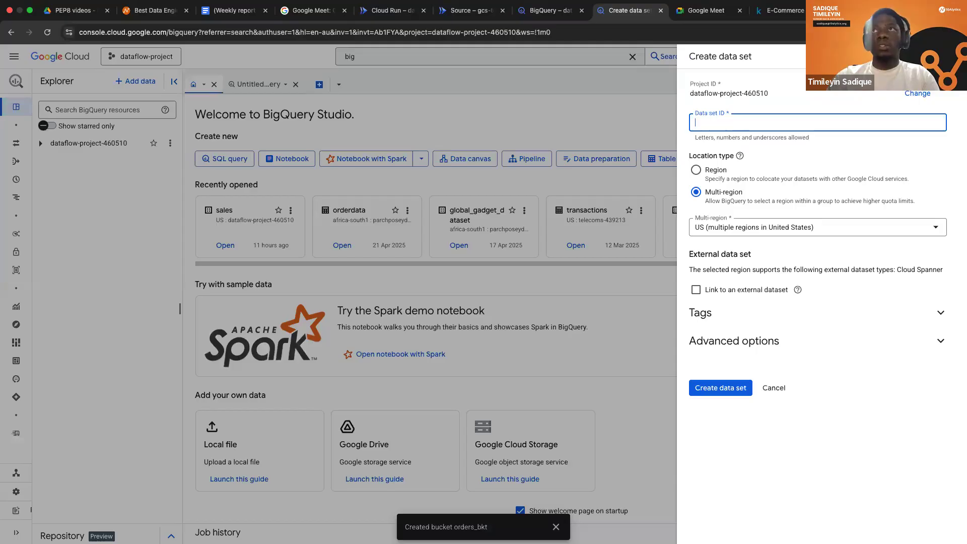
{"action": "type", "text": "sales_data"}
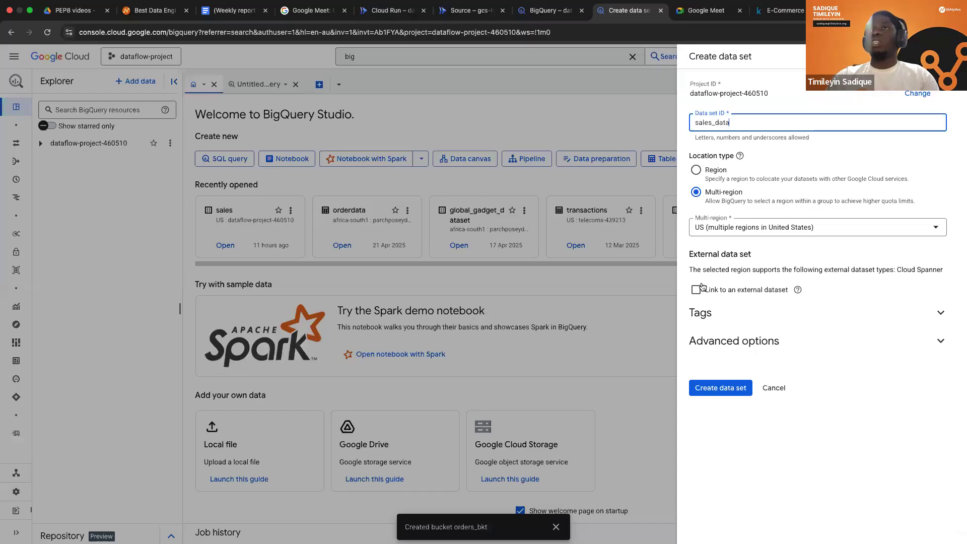
{"action": "left_click", "coordinate": [719, 388]}
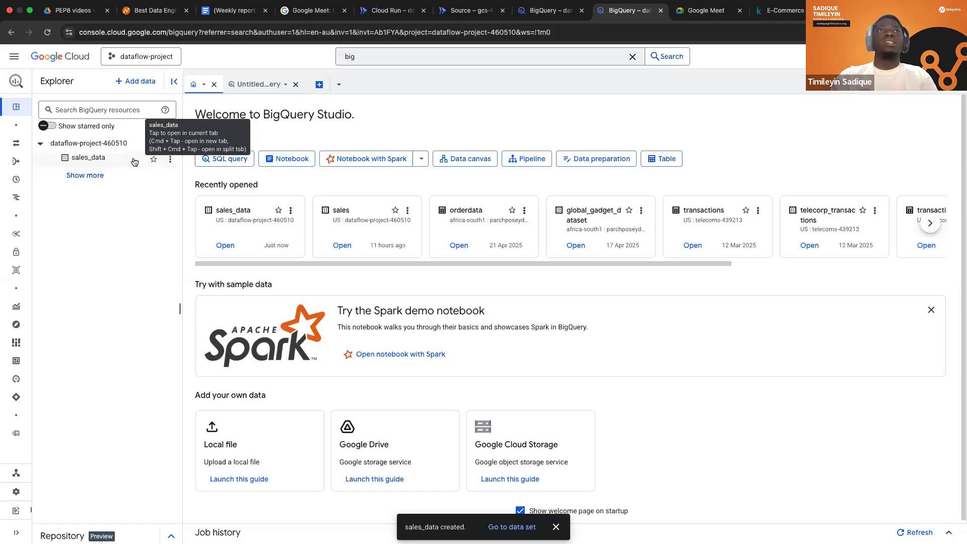
Search the console for cloud storage and open the Cloud Storage result in a new browser tab.
{"action": "left_click", "coordinate": [476, 54]}
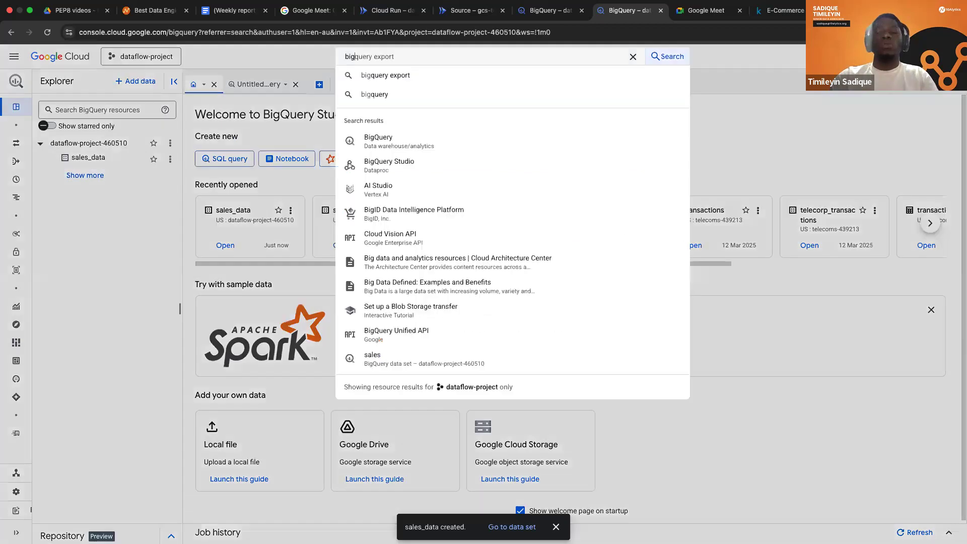
{"action": "key", "text": "BackSpace"}
{"action": "key", "text": "BackSpace"}
{"action": "key", "text": "BackSpace"}
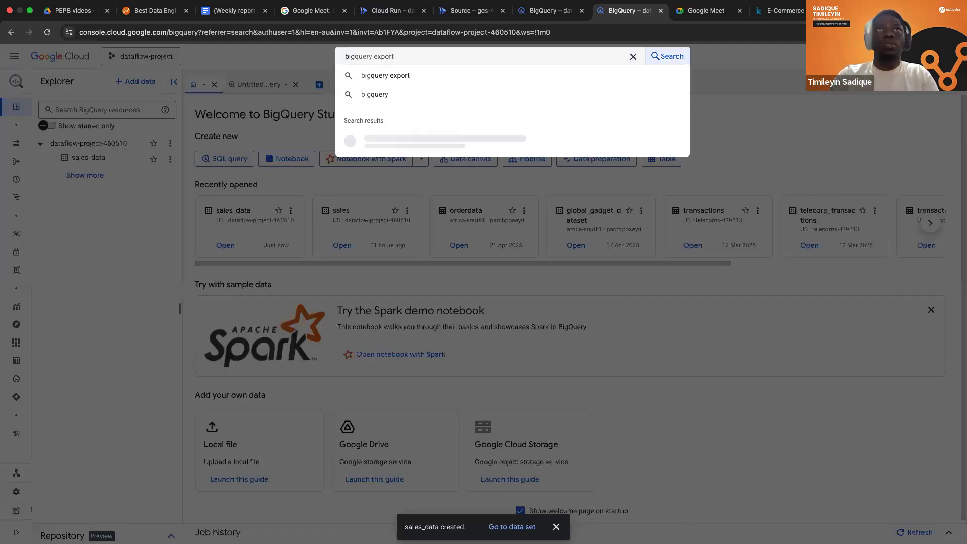
{"action": "type", "text": "cloud"}
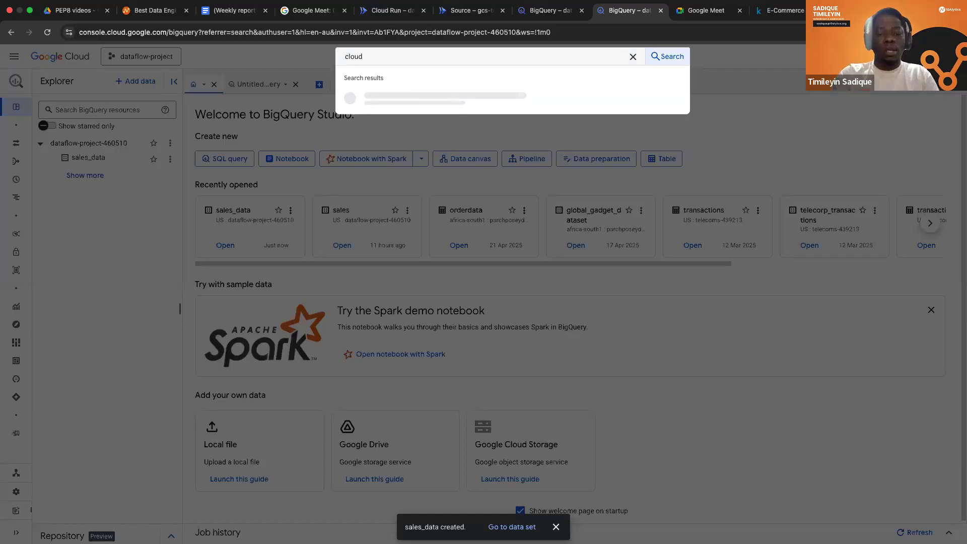
{"action": "type", "text": " sto"}
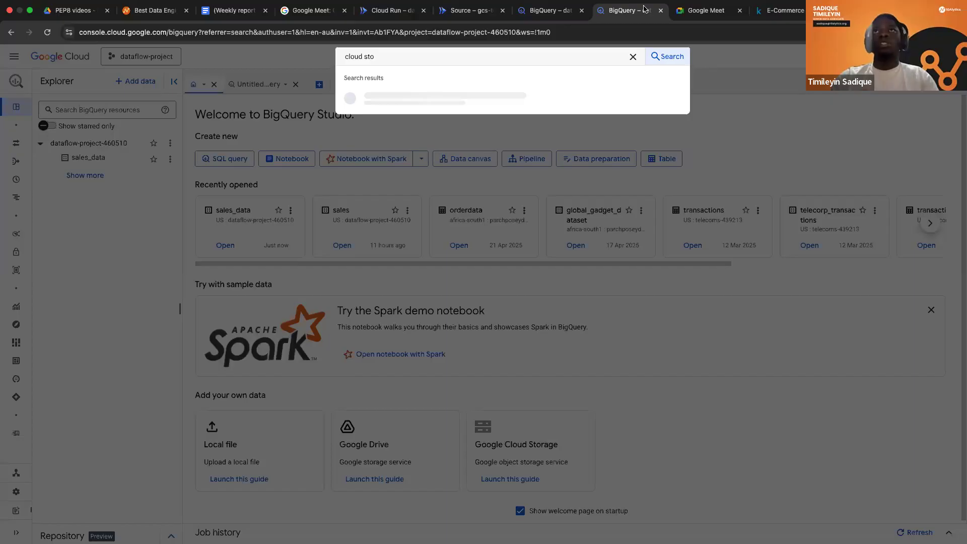
{"action": "right_click", "coordinate": [444, 135]}
{"action": "left_click", "coordinate": [515, 143]}
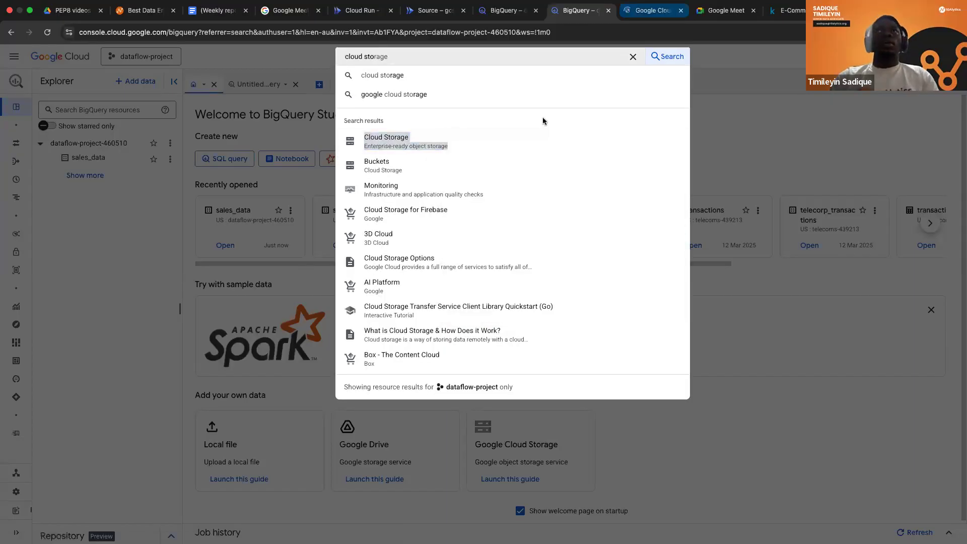
Show the bucket list in the new Cloud Storage tab and return to the BigQuery tab with the sales_data data set.
{"action": "key", "text": "ctrl+Tab"}
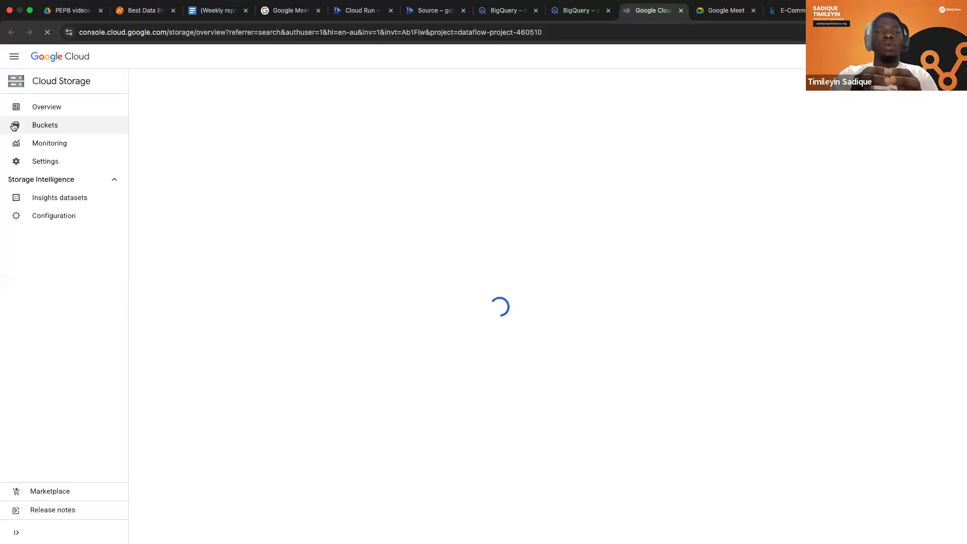
{"action": "left_click", "coordinate": [32, 121]}
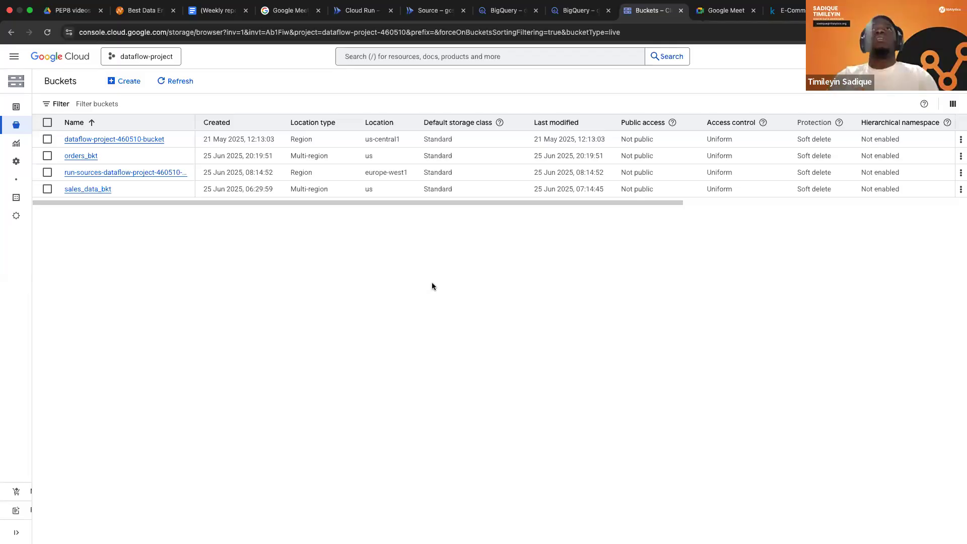
{"action": "left_click", "coordinate": [572, 11]}
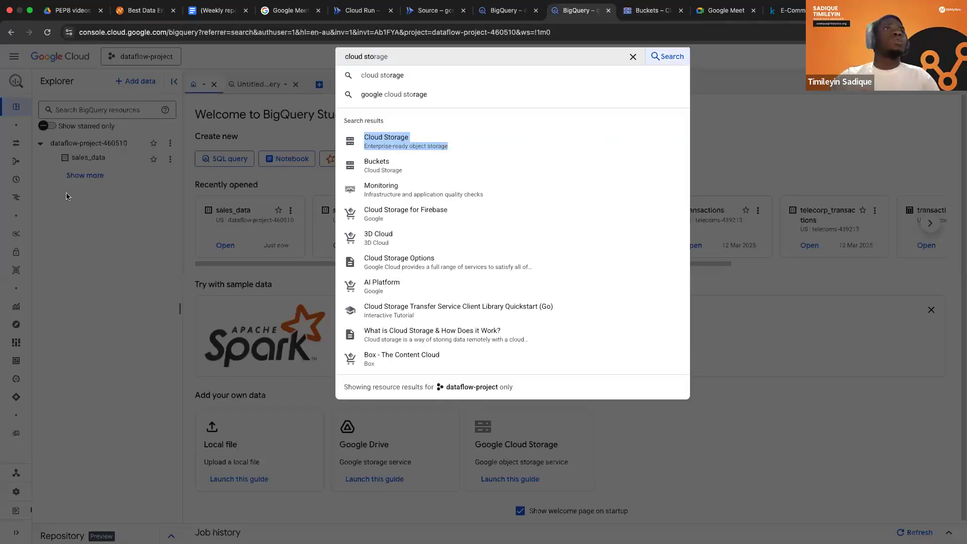
Look at the query results in the other BigQuery tab and switch to the Cloud Storage bucket list.
{"action": "left_click", "coordinate": [105, 165]}
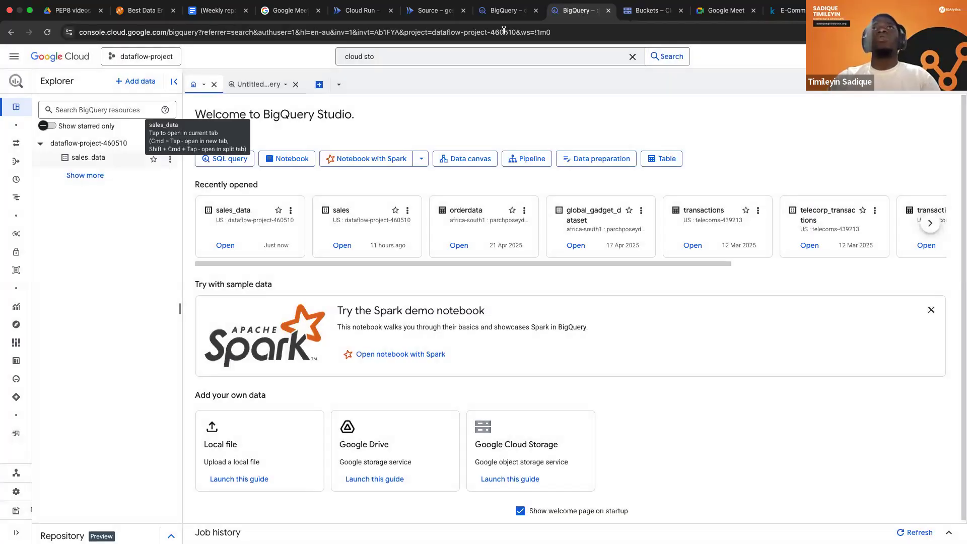
{"action": "left_click", "coordinate": [510, 15]}
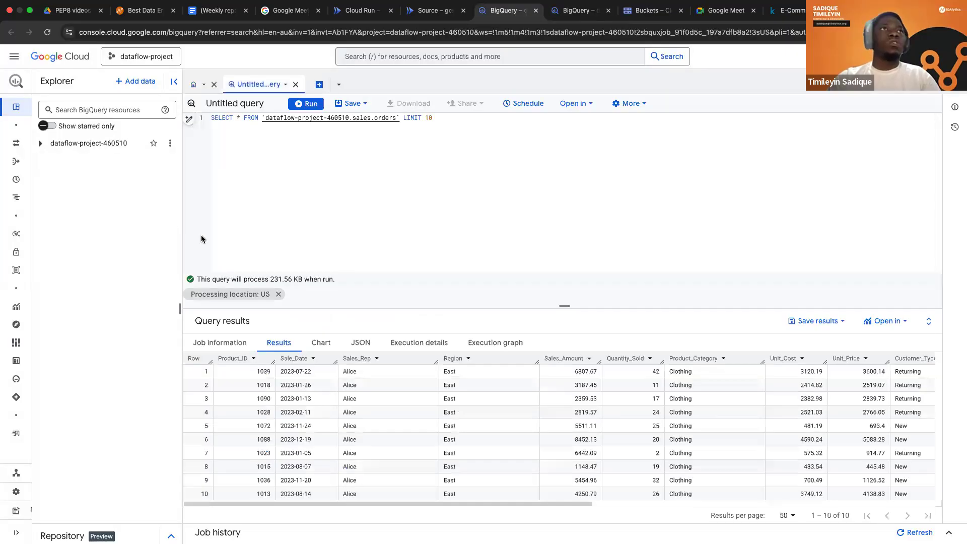
{"action": "key", "text": "ctrl+Tab"}
{"action": "key", "text": "ctrl+Tab"}
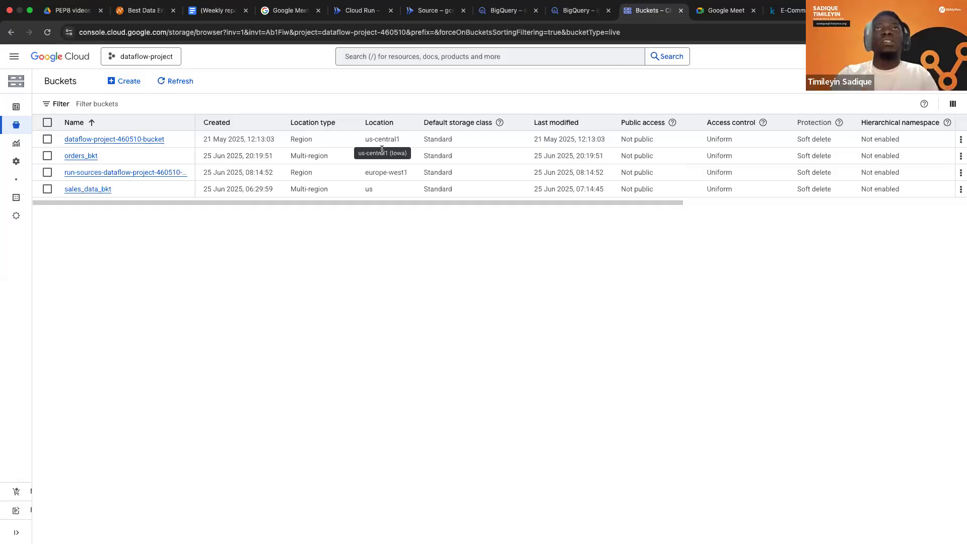
Search the console for cloud functions and open Cloud Run functions.
{"action": "left_click", "coordinate": [455, 56]}
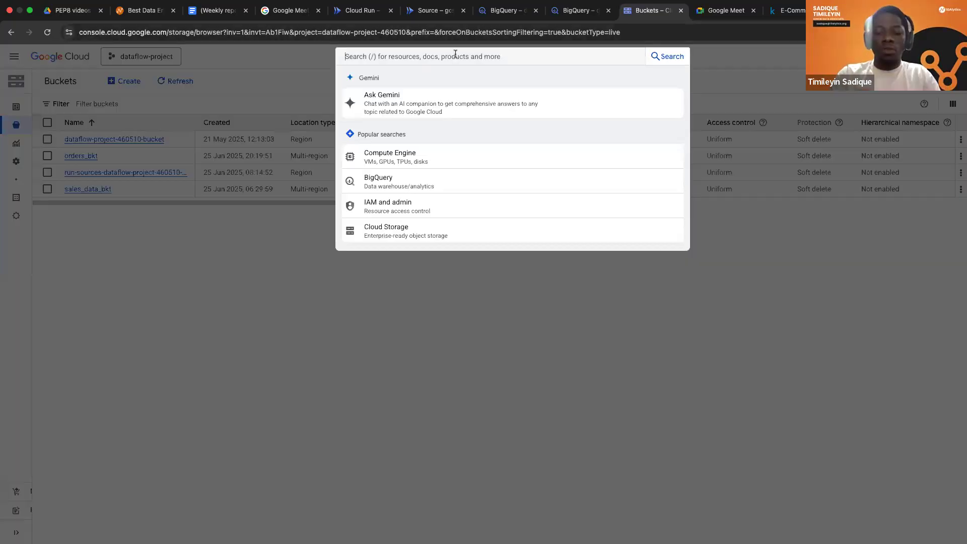
{"action": "type", "text": "c"}
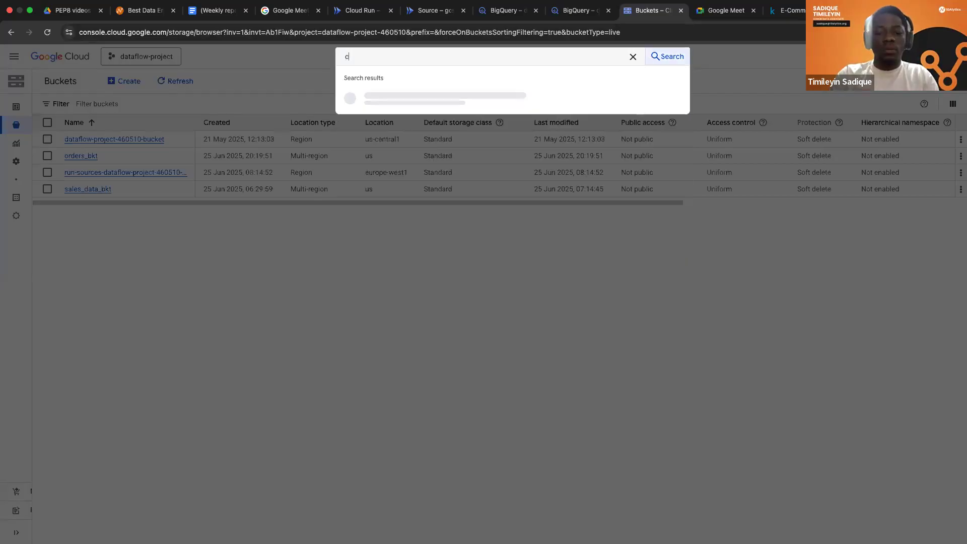
{"action": "type", "text": "loud fun"}
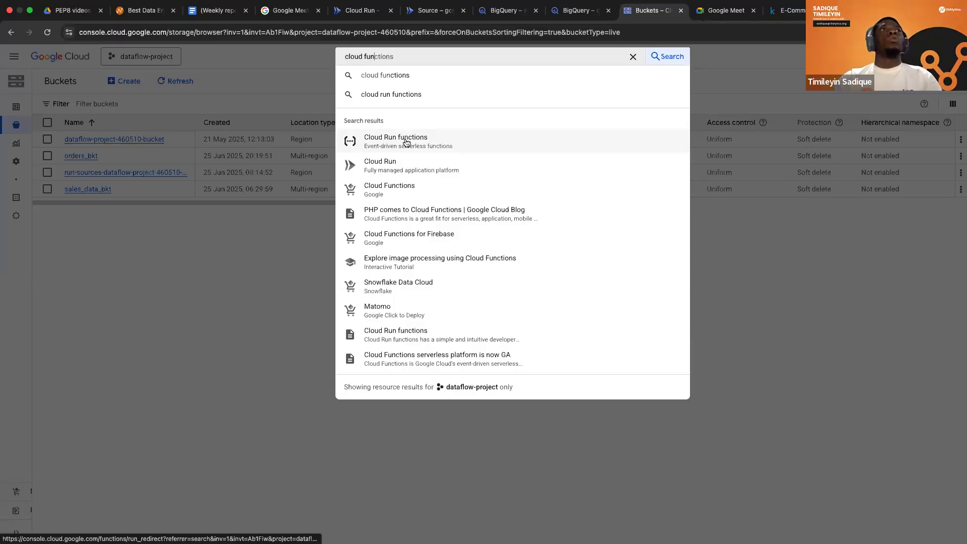
{"action": "left_click", "coordinate": [406, 143]}
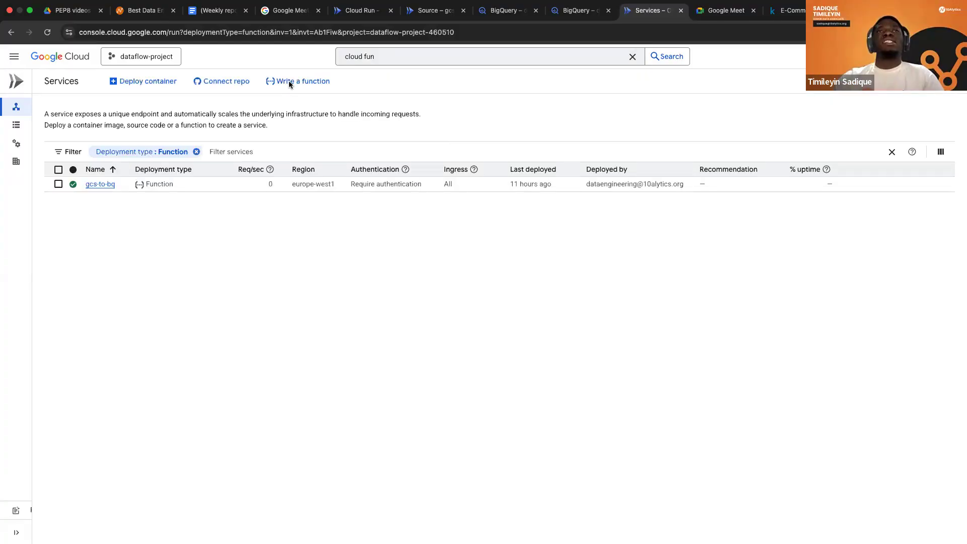
Start writing a new function with the service name gcs-bq and the Python 3.12 runtime.
{"action": "left_click", "coordinate": [289, 82]}
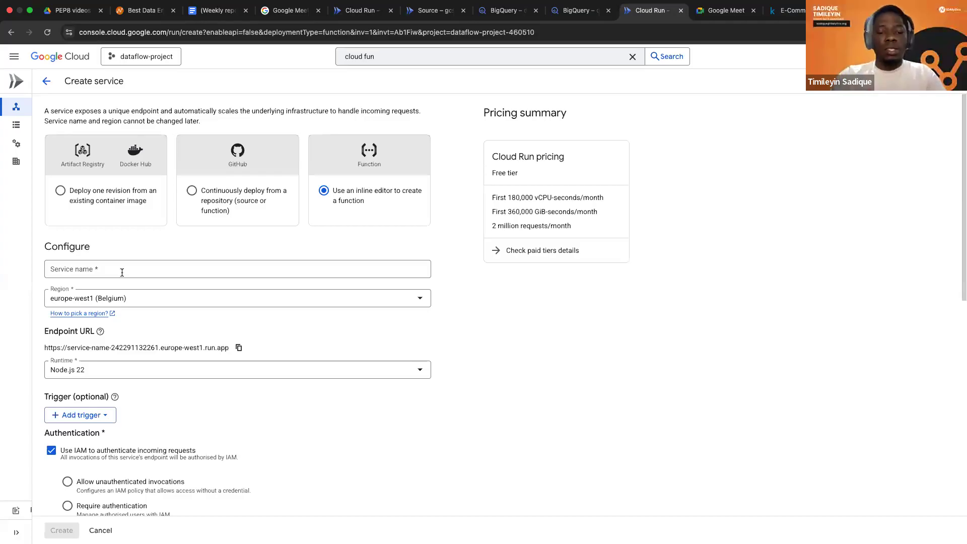
{"action": "left_click", "coordinate": [111, 268]}
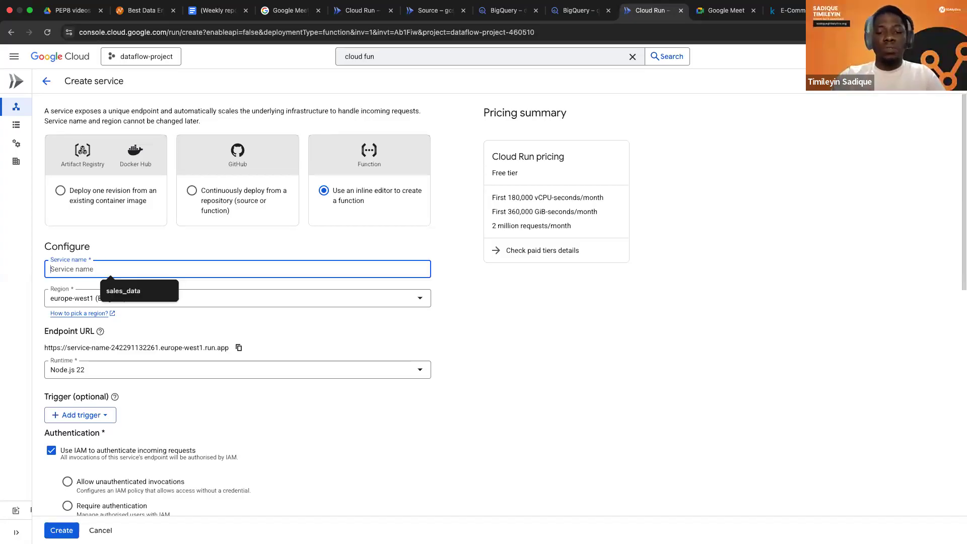
{"action": "type", "text": "gcs-bq"}
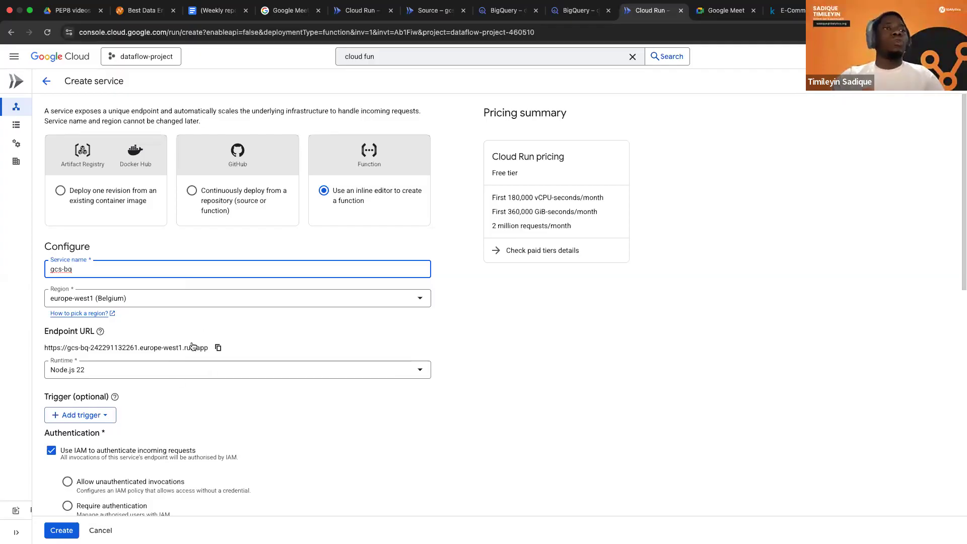
{"action": "scroll", "coordinate": [212, 353], "scroll_direction": "down", "scroll_amount": 1}
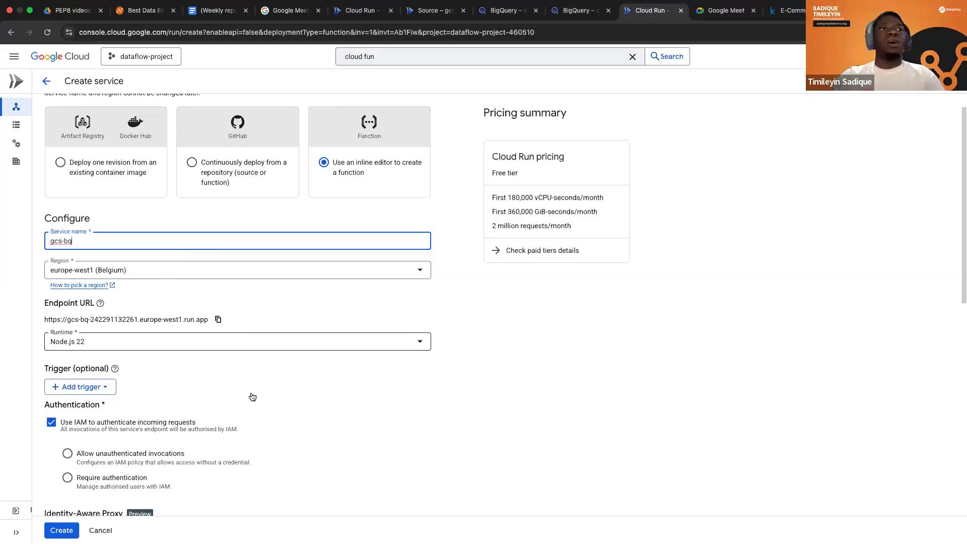
{"action": "left_click", "coordinate": [252, 343]}
{"action": "scroll", "coordinate": [181, 441], "scroll_direction": "down", "scroll_amount": 1}
{"action": "scroll", "coordinate": [181, 440], "scroll_direction": "down", "scroll_amount": 3}
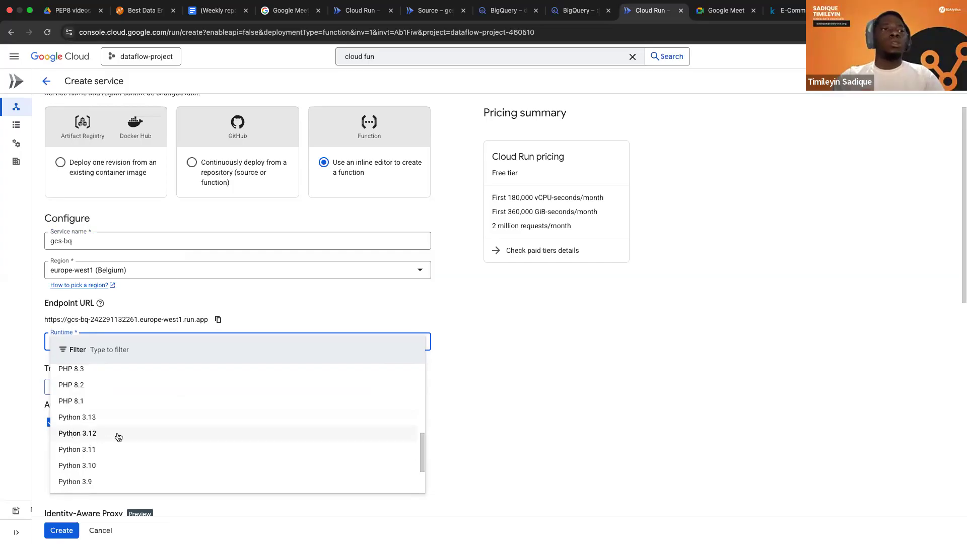
{"action": "left_click", "coordinate": [117, 433]}
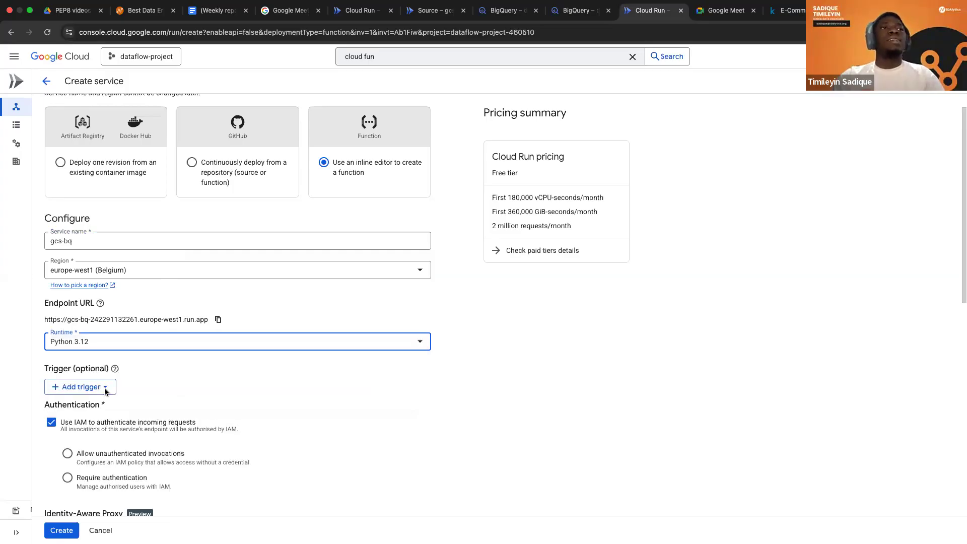
Add a Cloud Storage trigger from Google sources with the event type google.cloud.storage.object.v1.finalized.
{"action": "scroll", "coordinate": [213, 292], "scroll_direction": "down", "scroll_amount": 5}
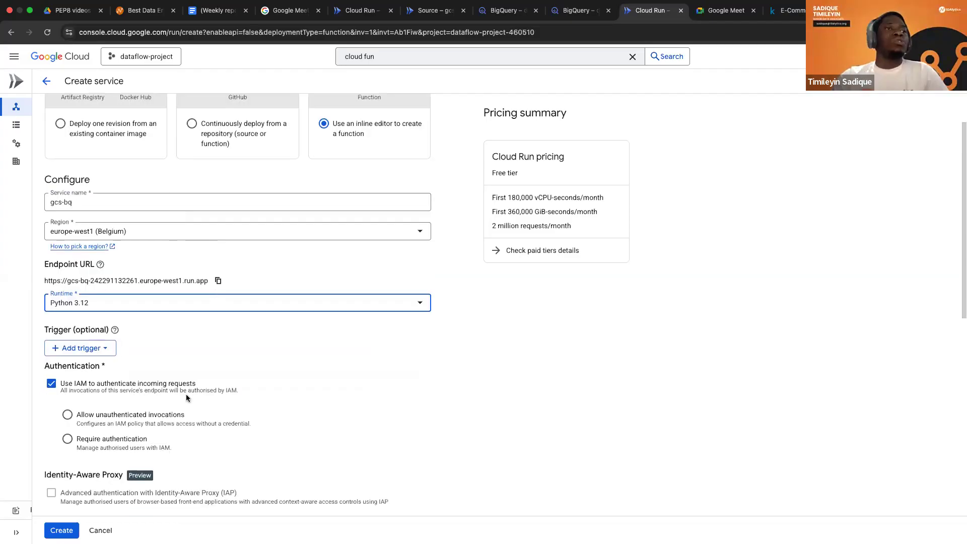
{"action": "scroll", "coordinate": [186, 398], "scroll_direction": "up", "scroll_amount": 3}
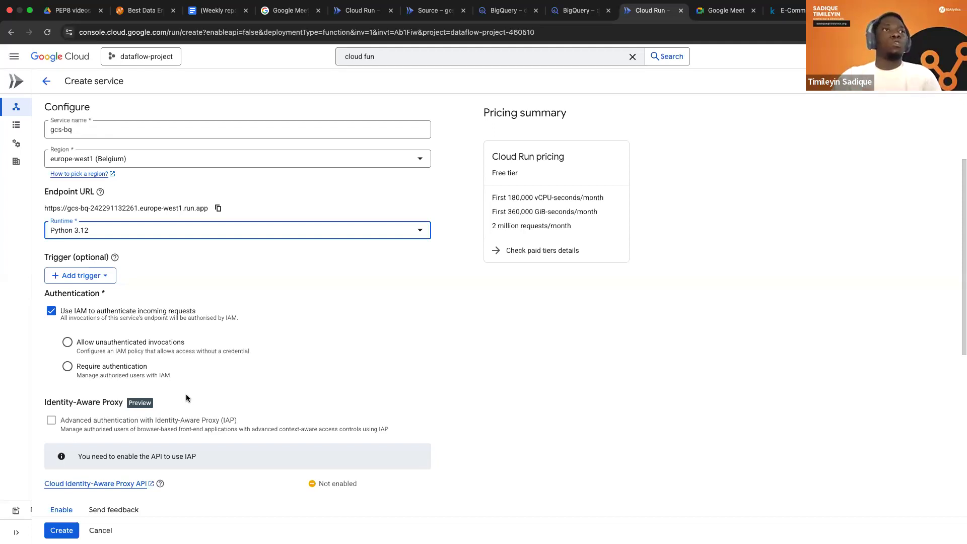
{"action": "left_click", "coordinate": [101, 279]}
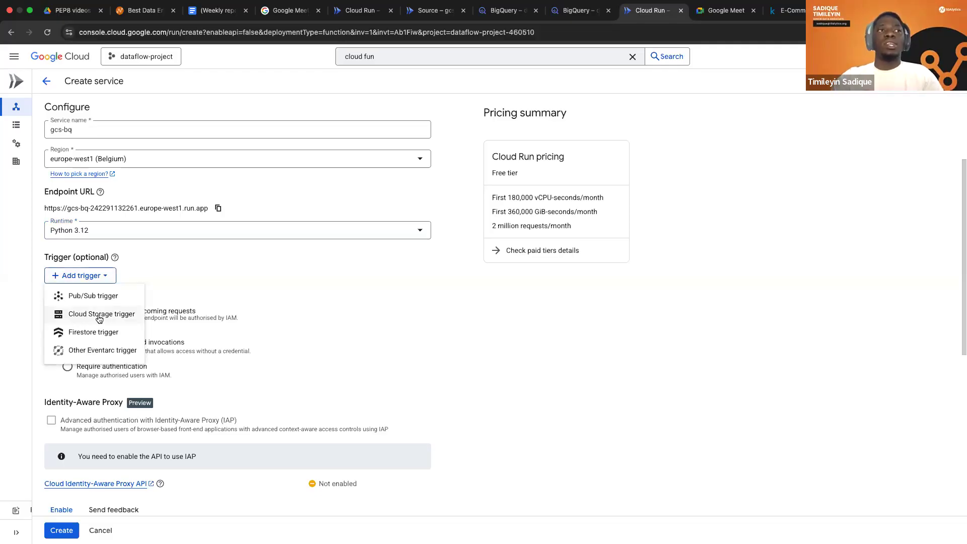
{"action": "left_click", "coordinate": [100, 318]}
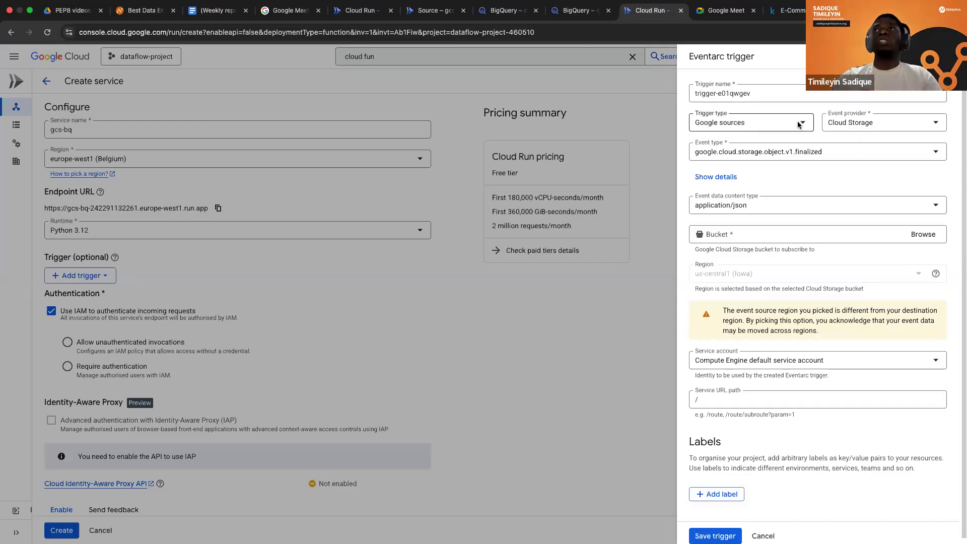
{"action": "left_click", "coordinate": [761, 128]}
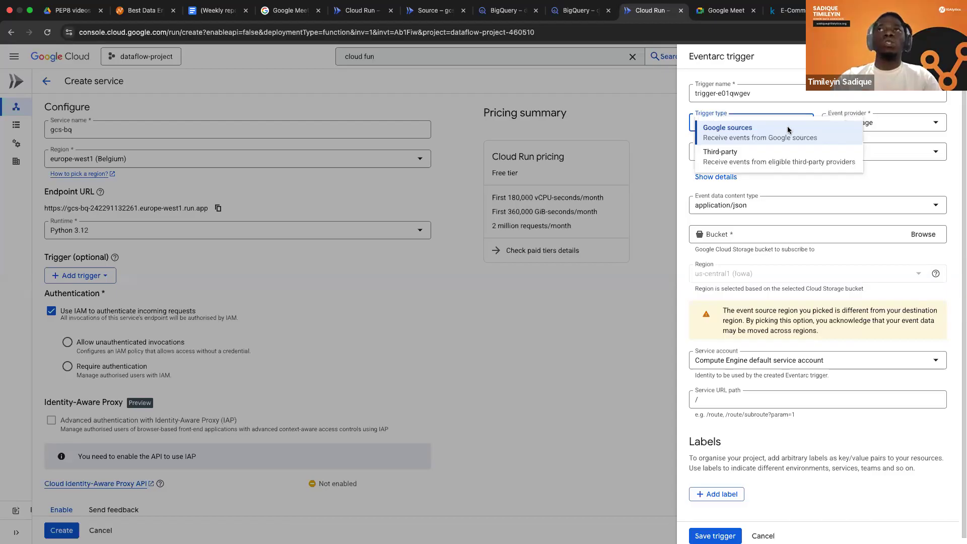
{"action": "left_click", "coordinate": [900, 124]}
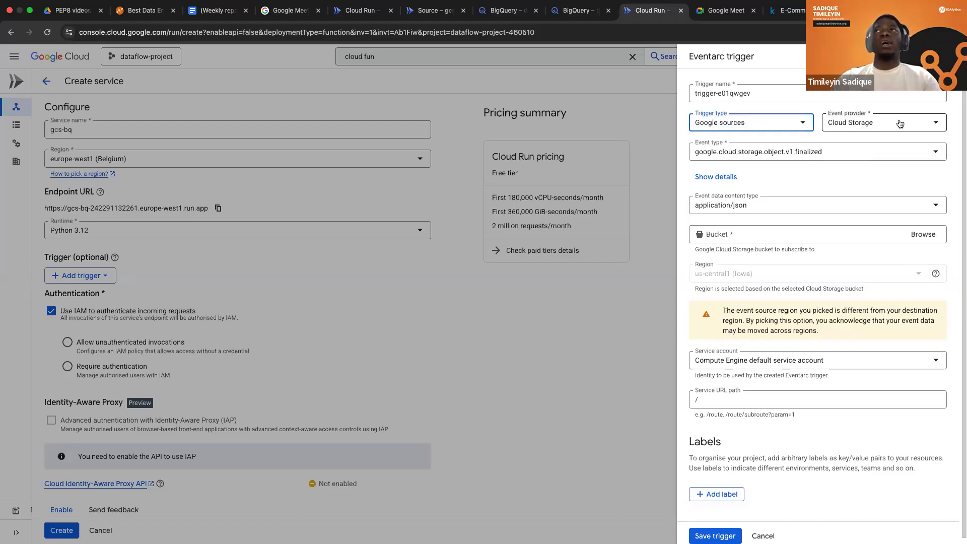
{"action": "left_click", "coordinate": [932, 124]}
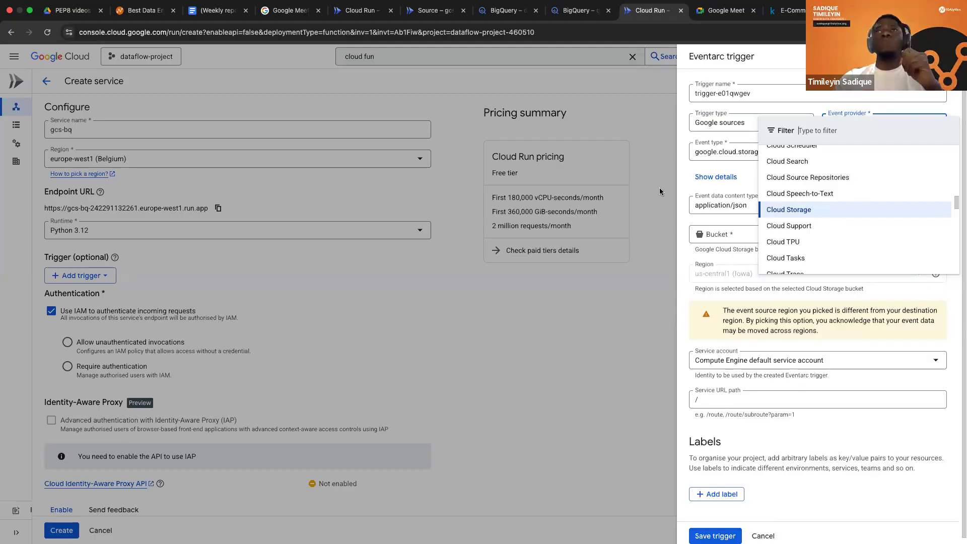
{"action": "left_click", "coordinate": [875, 127]}
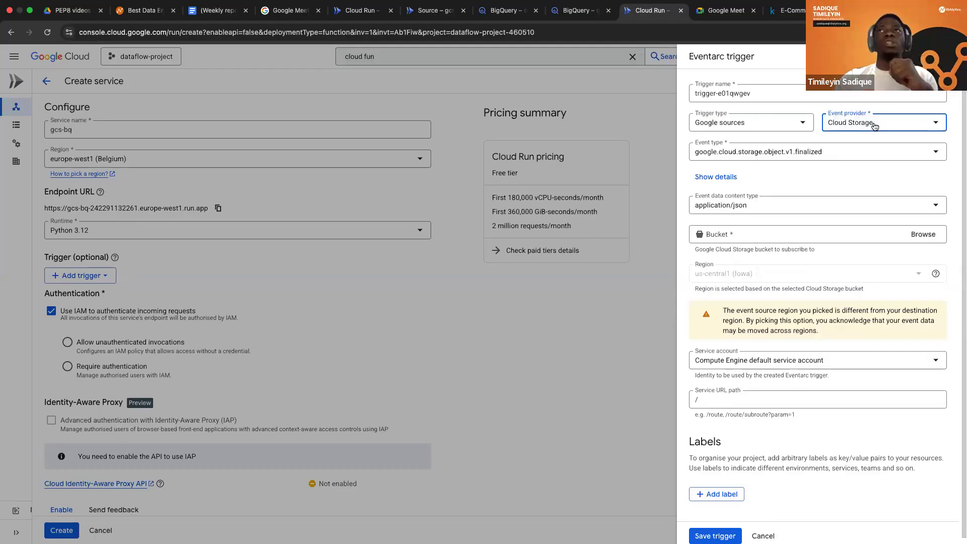
{"action": "left_click", "coordinate": [862, 153]}
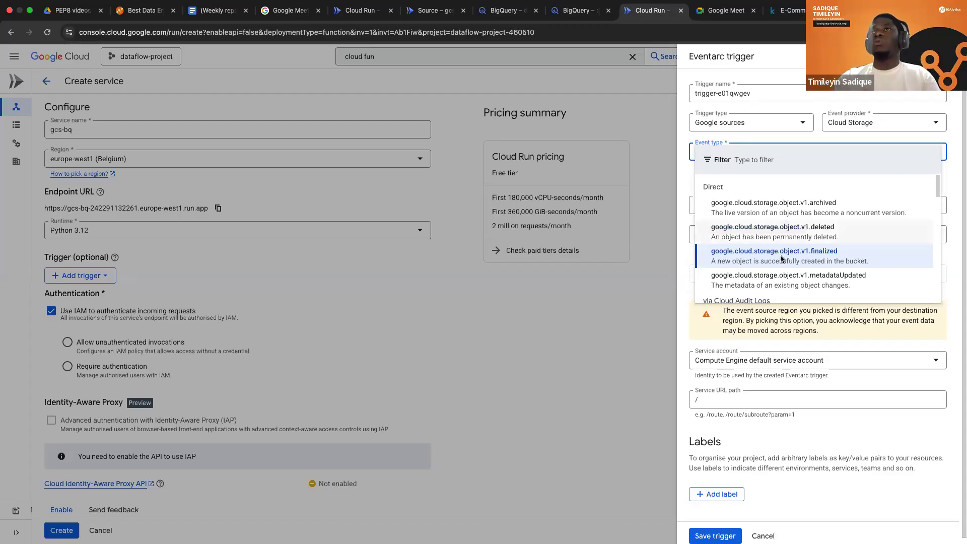
{"action": "left_click", "coordinate": [756, 253]}
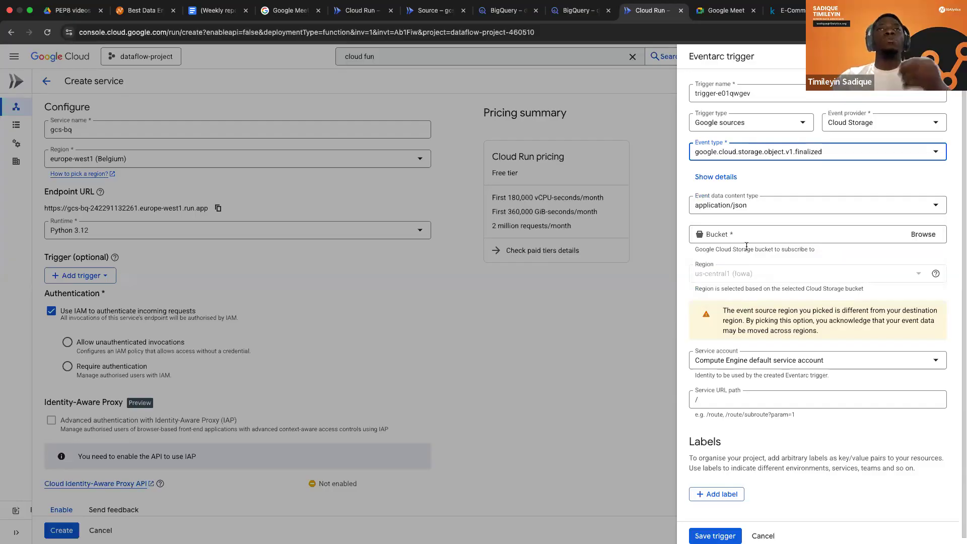
Save the trigger with orders_bkt as its bucket and create the gcs-bq service.
{"action": "left_click", "coordinate": [924, 234]}
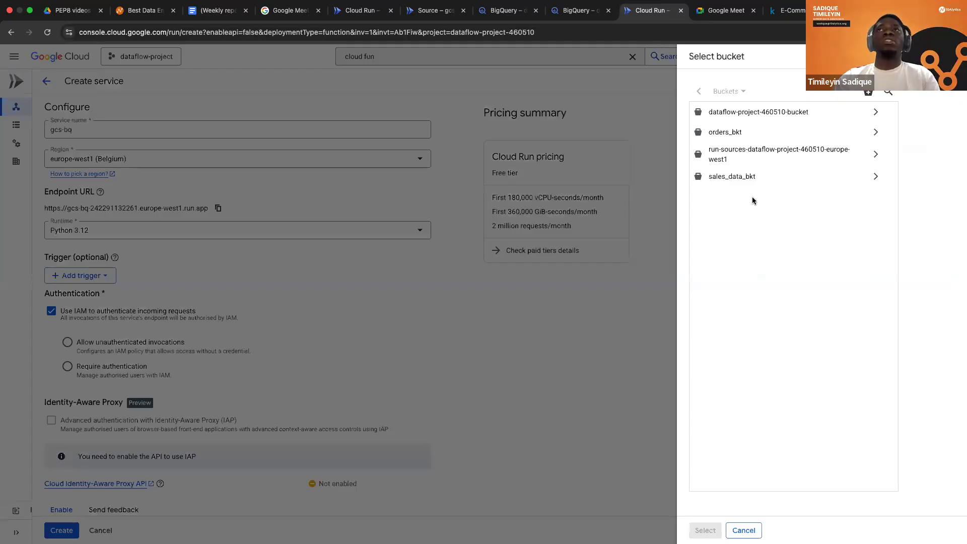
{"action": "left_click", "coordinate": [727, 134]}
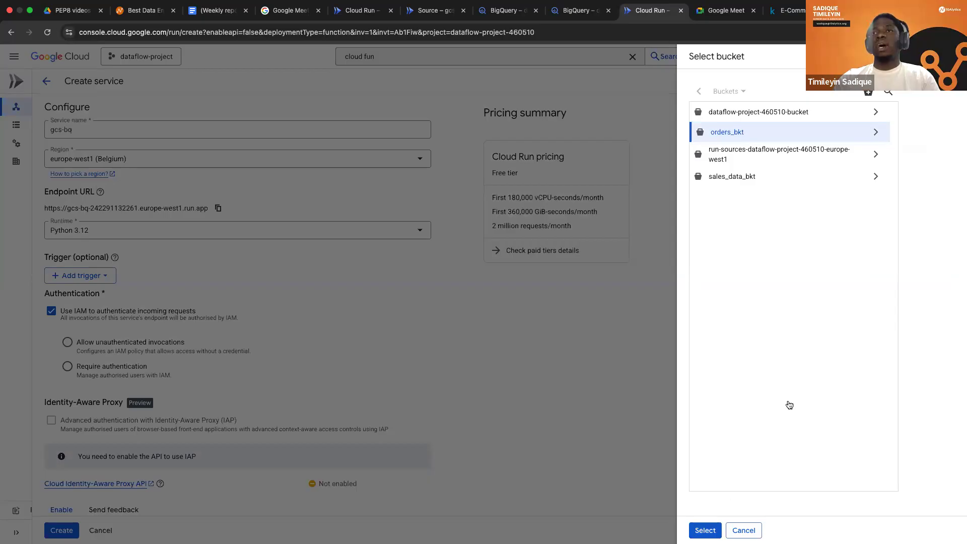
{"action": "left_click", "coordinate": [705, 530]}
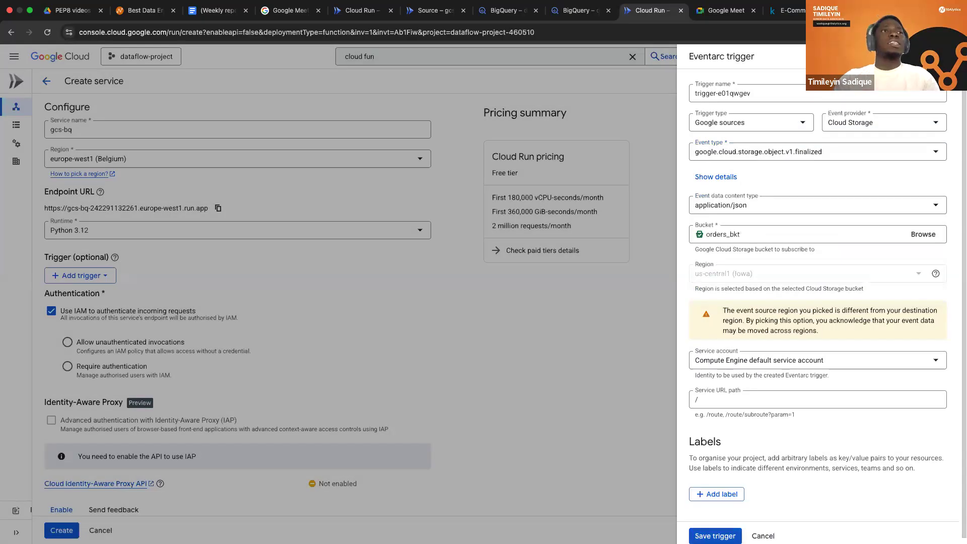
{"action": "left_click", "coordinate": [710, 534]}
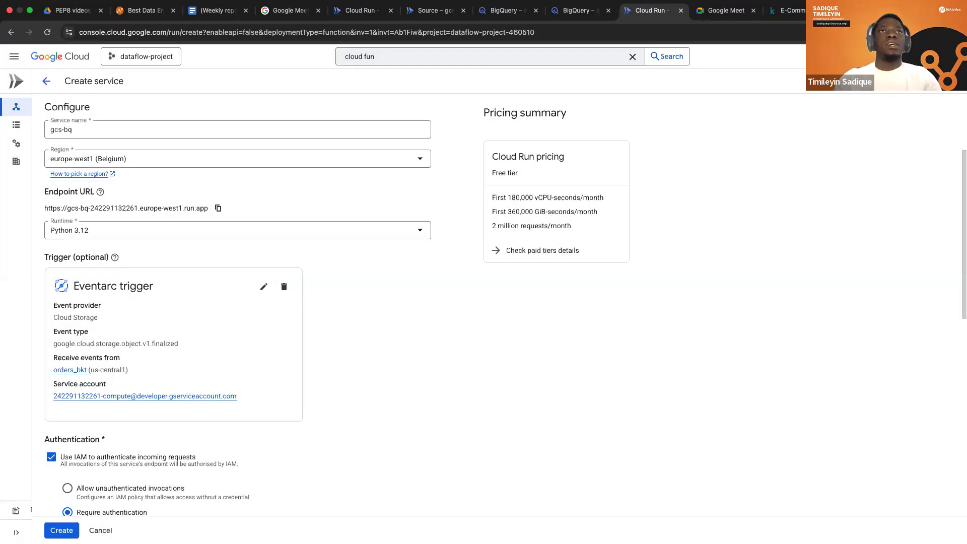
{"action": "scroll", "coordinate": [528, 449], "scroll_direction": "down", "scroll_amount": 10}
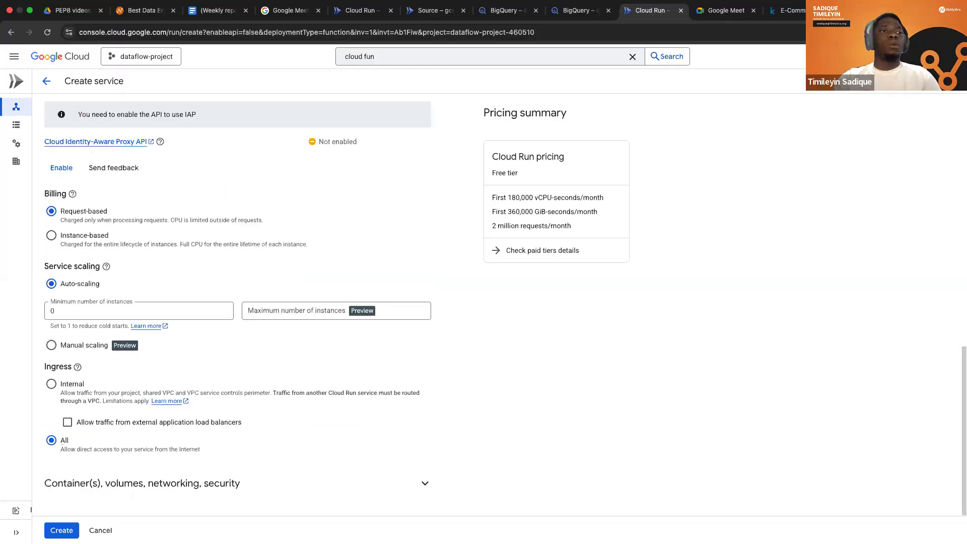
{"action": "left_click", "coordinate": [61, 531]}
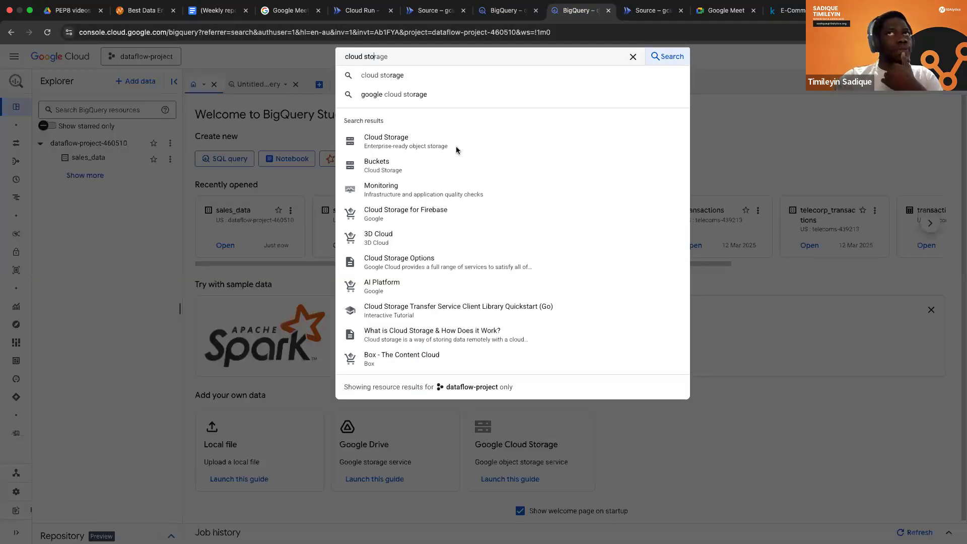
Open Cloud Storage in a new browser tab from the BigQuery tab's search results and show the bucket list.
{"action": "right_click", "coordinate": [457, 151]}
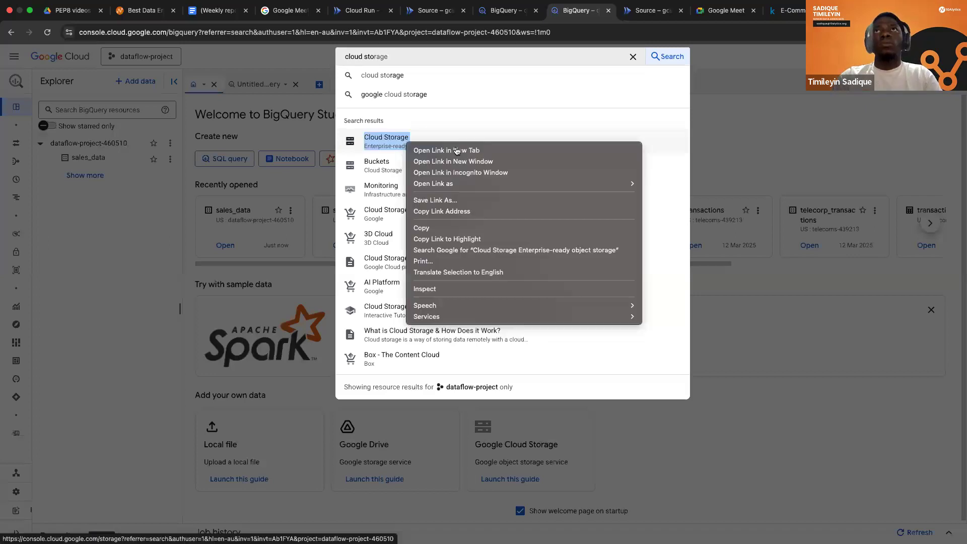
{"action": "left_click", "coordinate": [457, 151]}
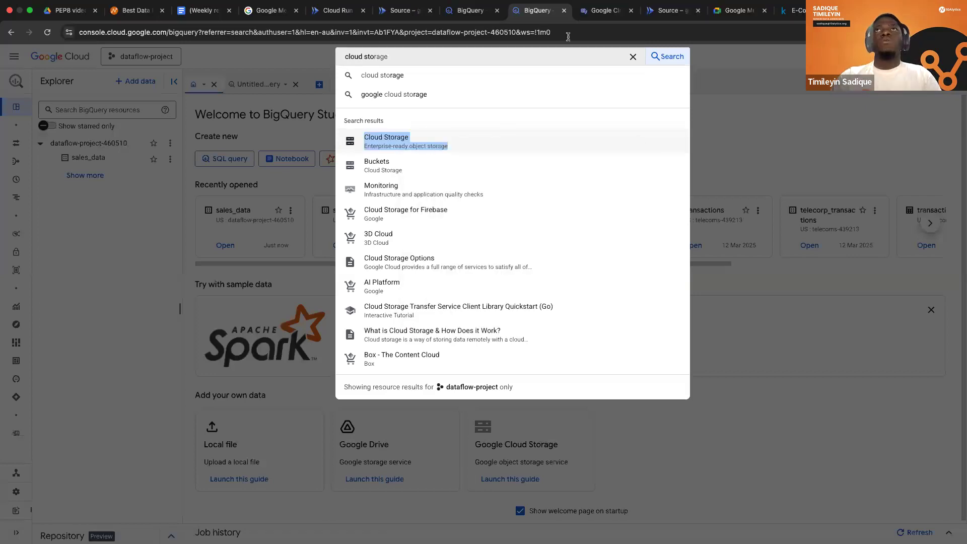
{"action": "key", "text": "ctrl+Tab"}
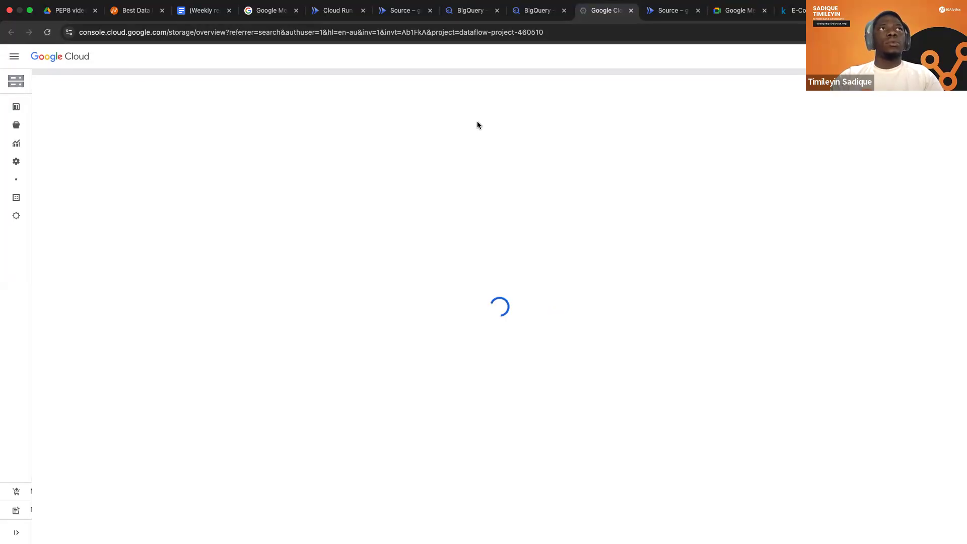
{"action": "left_click", "coordinate": [14, 129]}
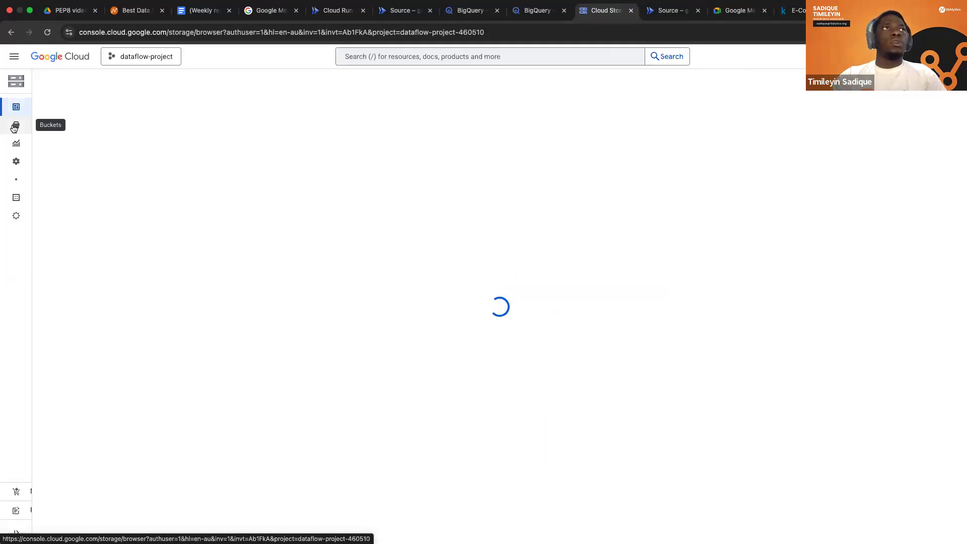
{"action": "left_click", "coordinate": [13, 127]}
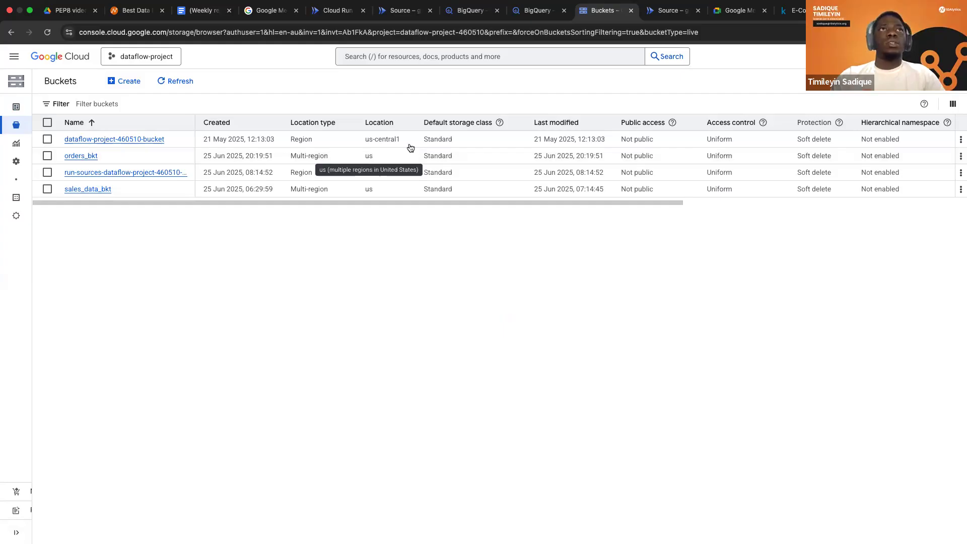
Delete the orders_bkt bucket, confirming the deletion with DELETE.
{"action": "left_click", "coordinate": [959, 159]}
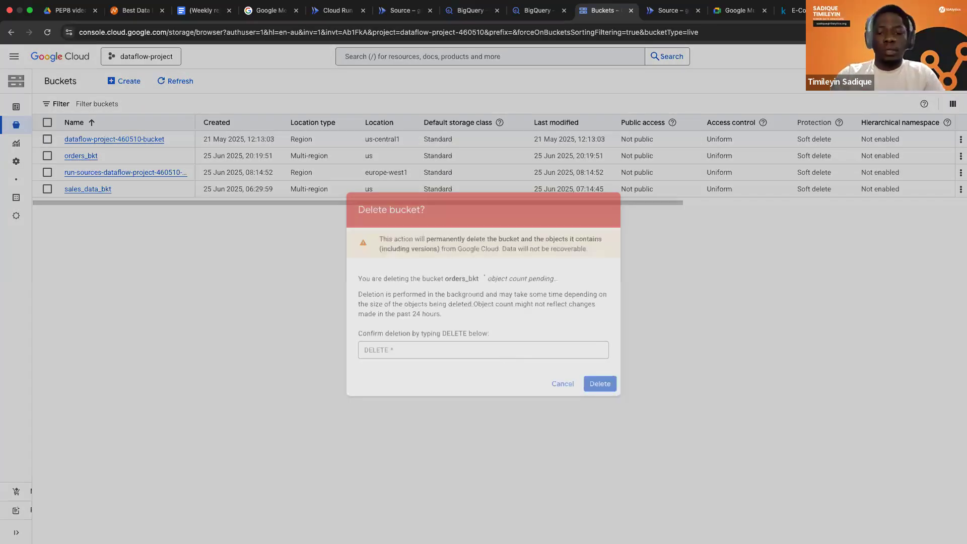
{"action": "type", "text": "DELEE"}
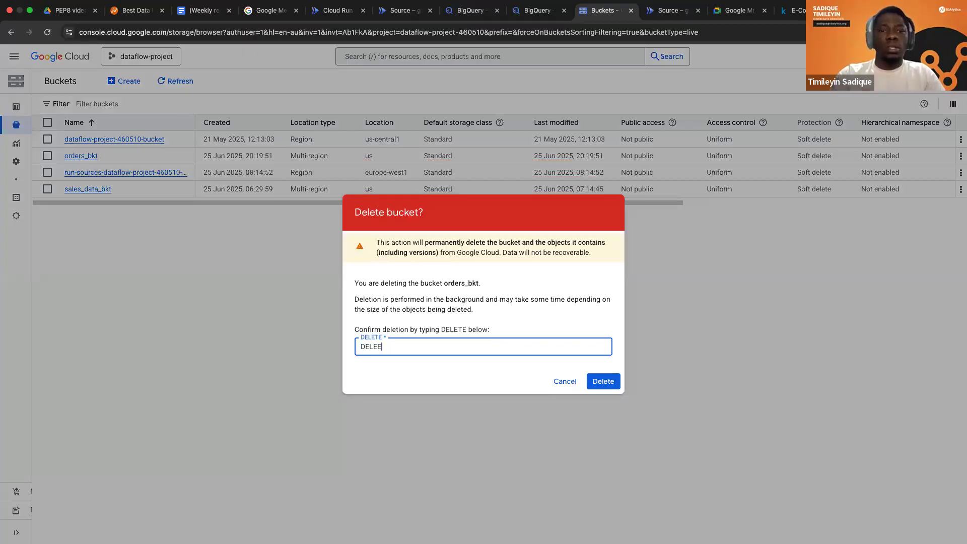
{"action": "key", "text": "BackSpace"}
{"action": "type", "text": "TE"}
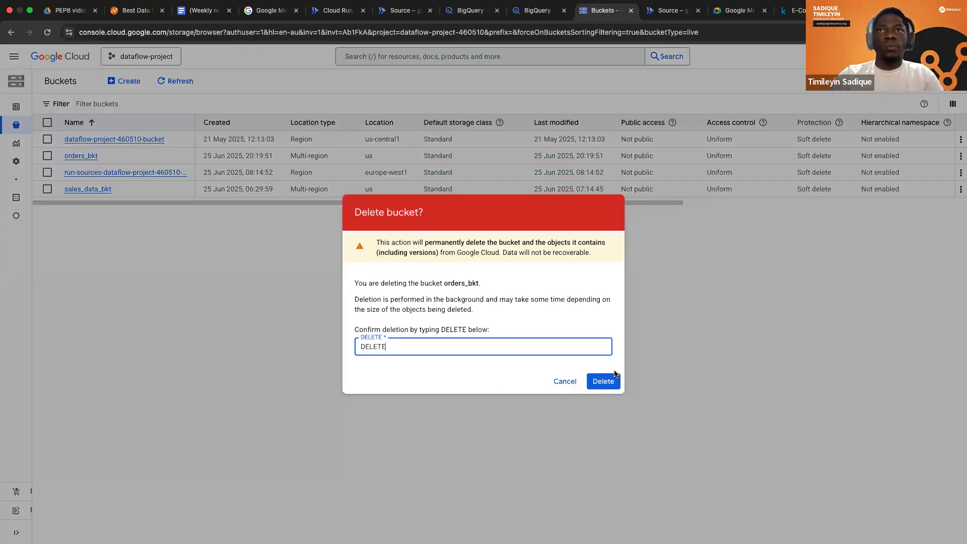
{"action": "left_click", "coordinate": [600, 384]}
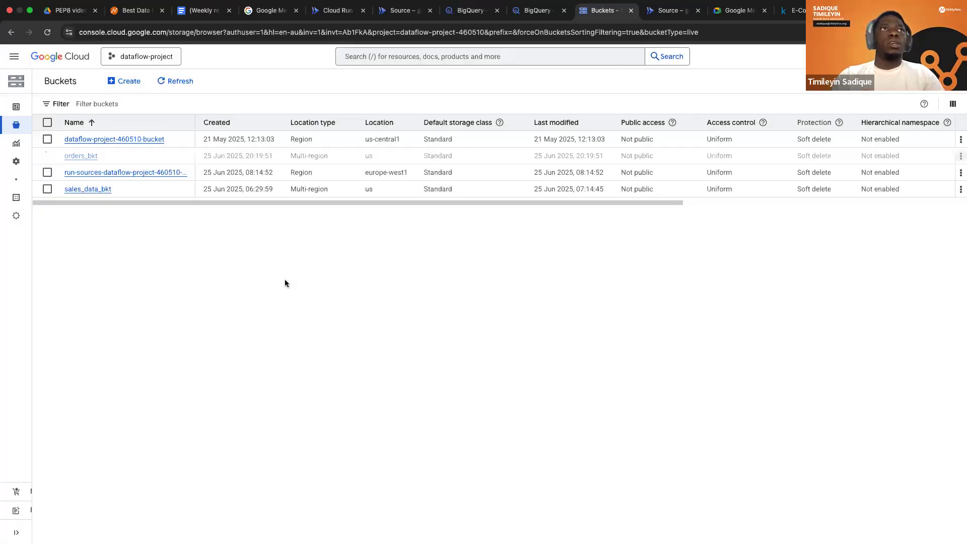
Start creating a new bucket named orders_bkt and proceed to its data location settings.
{"action": "left_click", "coordinate": [129, 83]}
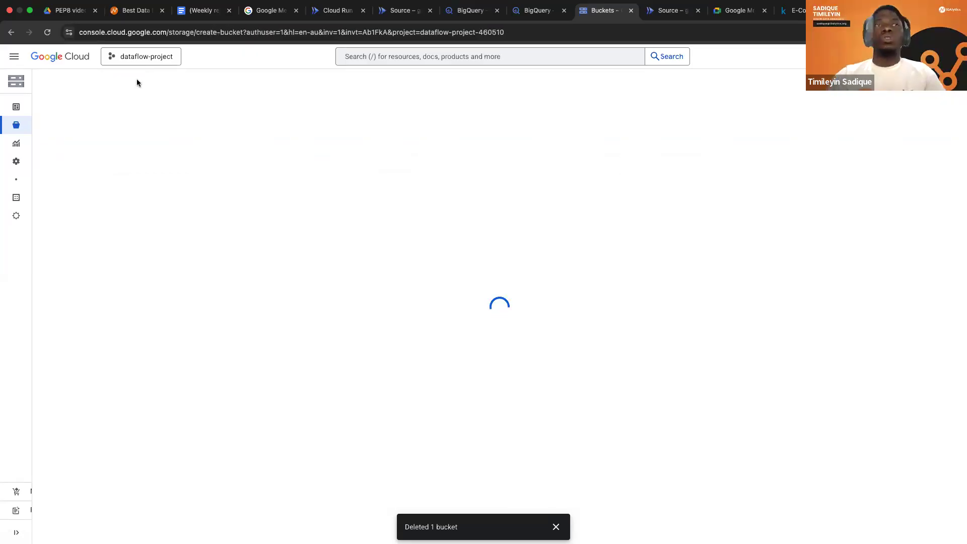
{"action": "left_click", "coordinate": [108, 161]}
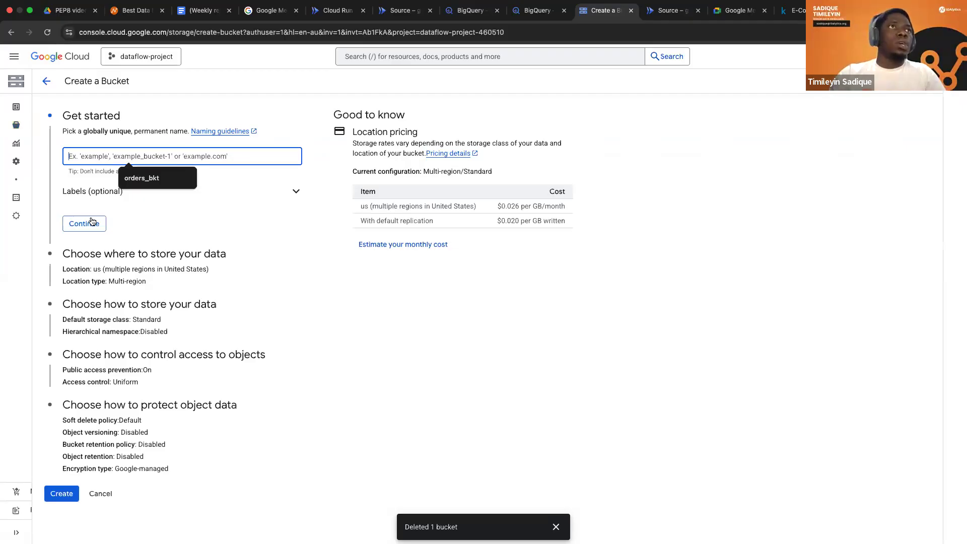
{"action": "key", "text": "Down"}
{"action": "key", "text": "Return"}
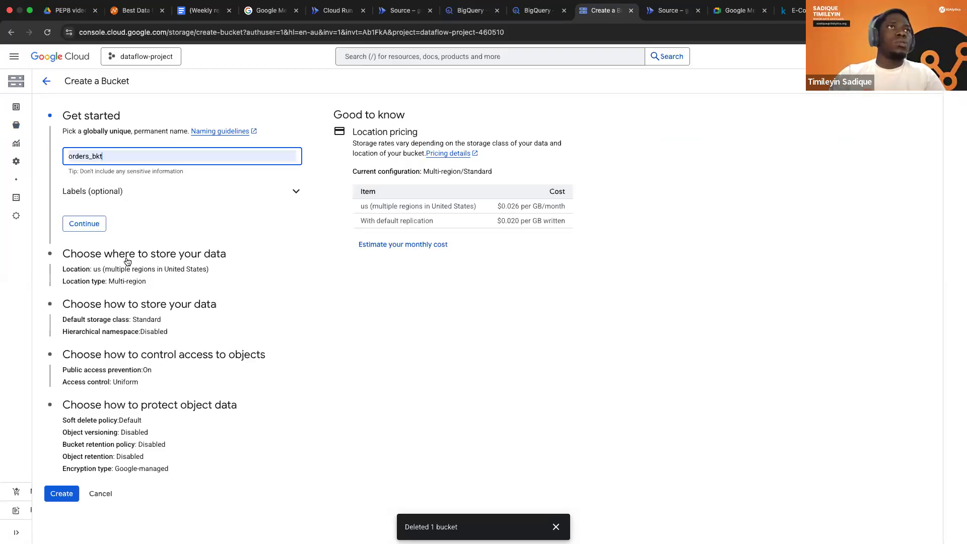
{"action": "left_click", "coordinate": [85, 256]}
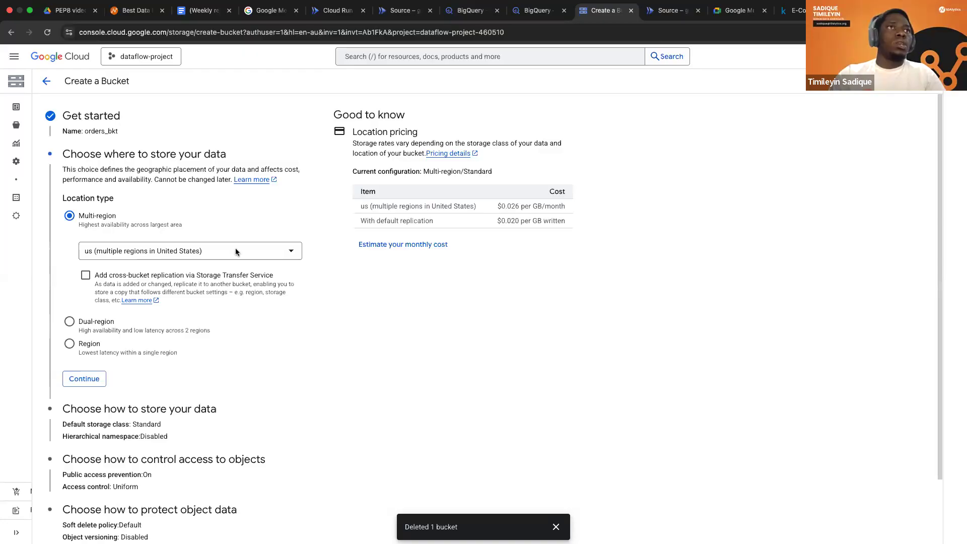
Choose the multi-region location us (multiple regions in United States) and create the bucket.
{"action": "left_click", "coordinate": [302, 256]}
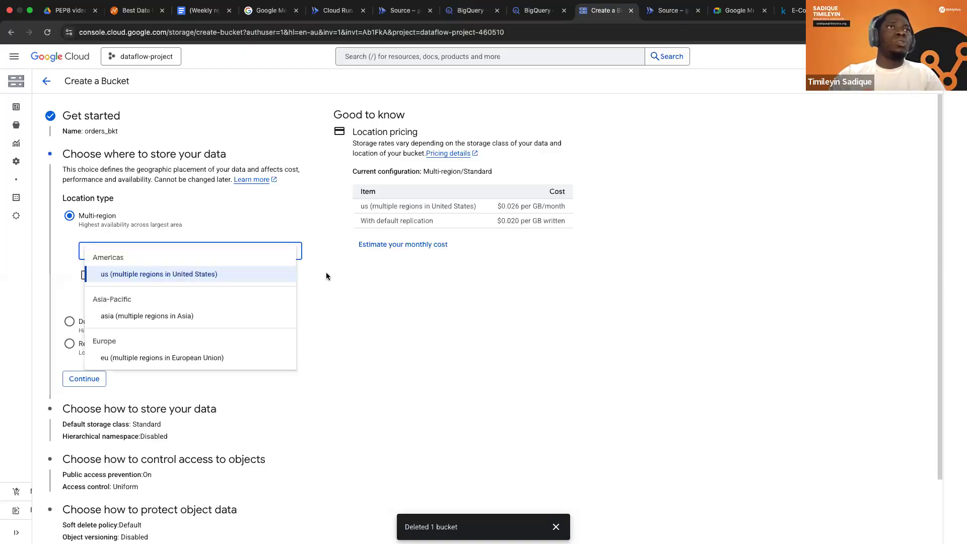
{"action": "left_click", "coordinate": [175, 277]}
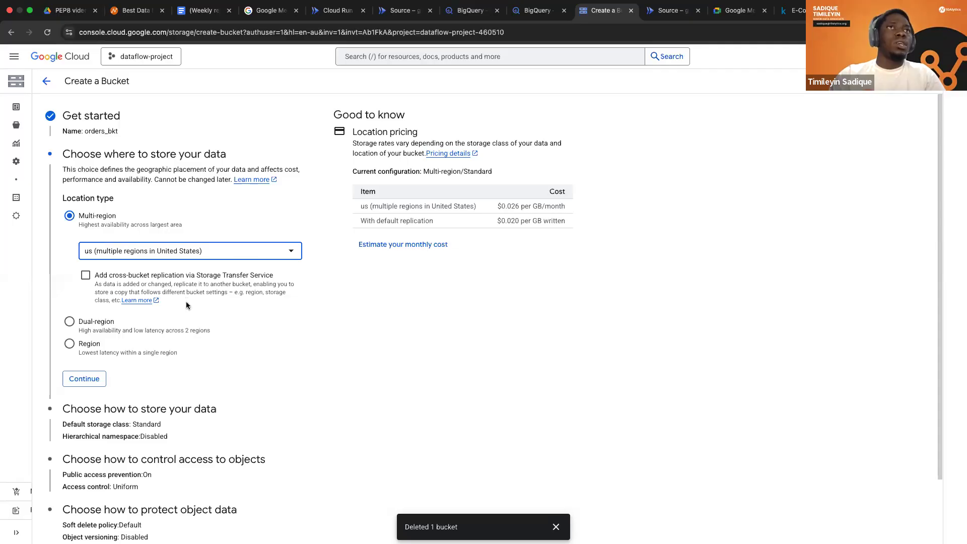
{"action": "scroll", "coordinate": [283, 235], "scroll_direction": "down", "scroll_amount": 1}
{"action": "left_click", "coordinate": [283, 234]}
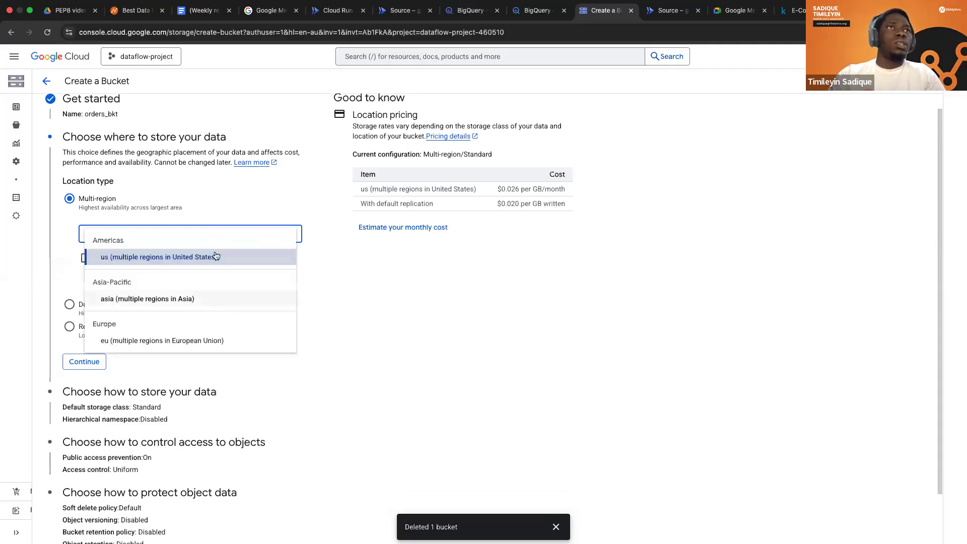
{"action": "left_click", "coordinate": [231, 255]}
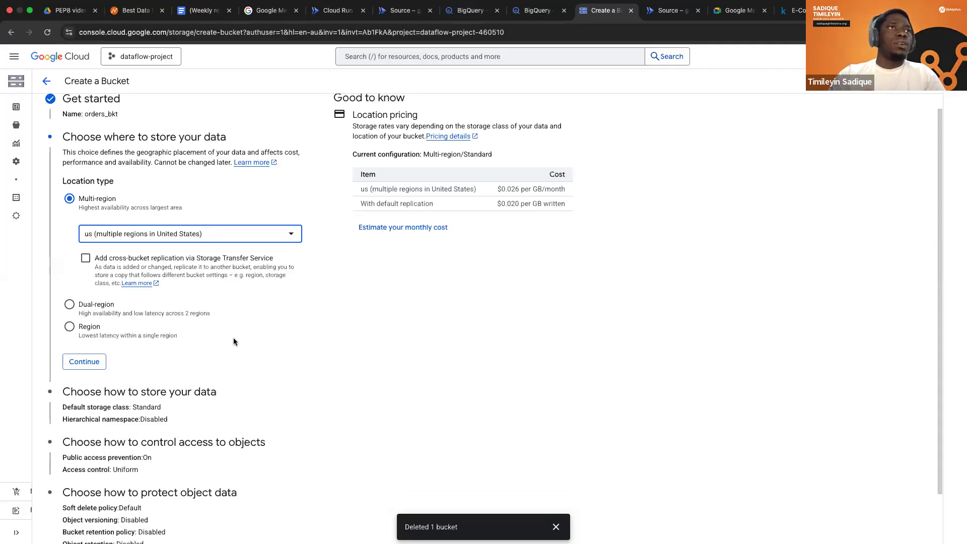
{"action": "scroll", "coordinate": [234, 338], "scroll_direction": "down", "scroll_amount": 2}
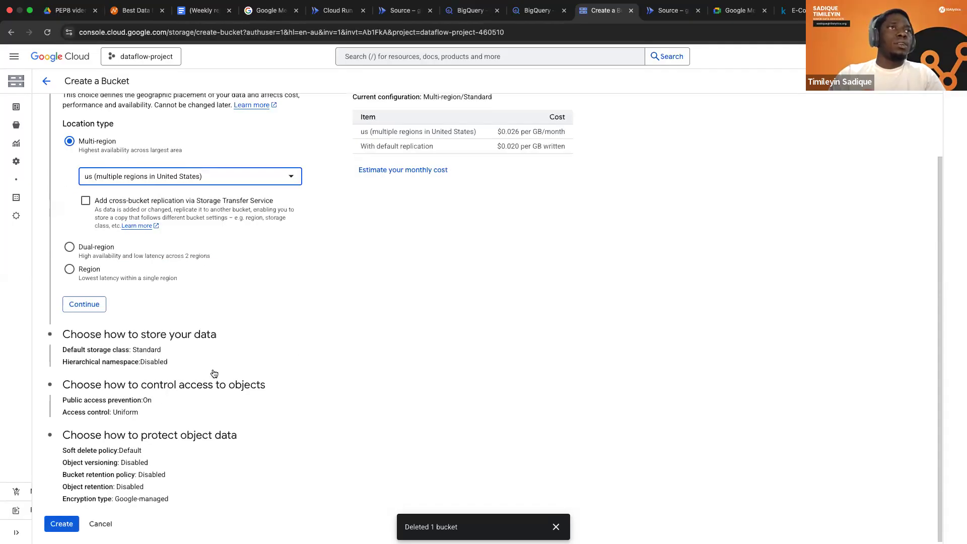
{"action": "left_click", "coordinate": [62, 523]}
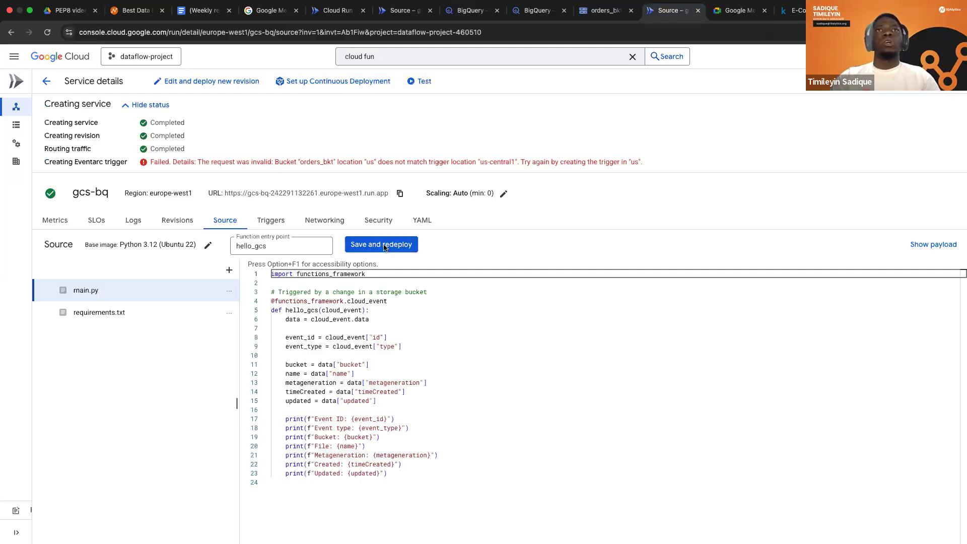
Save and redeploy the gcs-bq source in the Cloud Run tab, with hello_gcs as its entry point.
{"action": "left_click", "coordinate": [384, 245]}
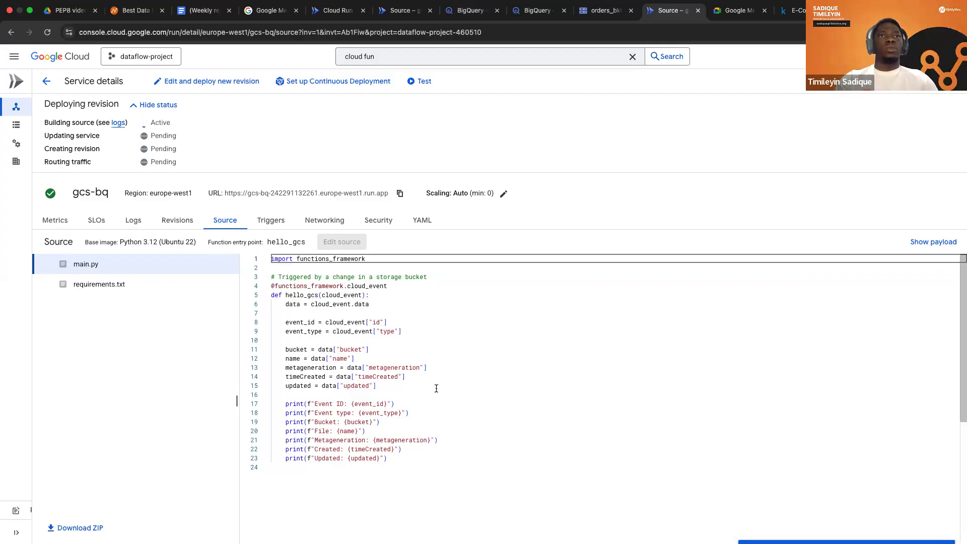
{"action": "scroll", "coordinate": [331, 340], "scroll_direction": "down", "scroll_amount": 2}
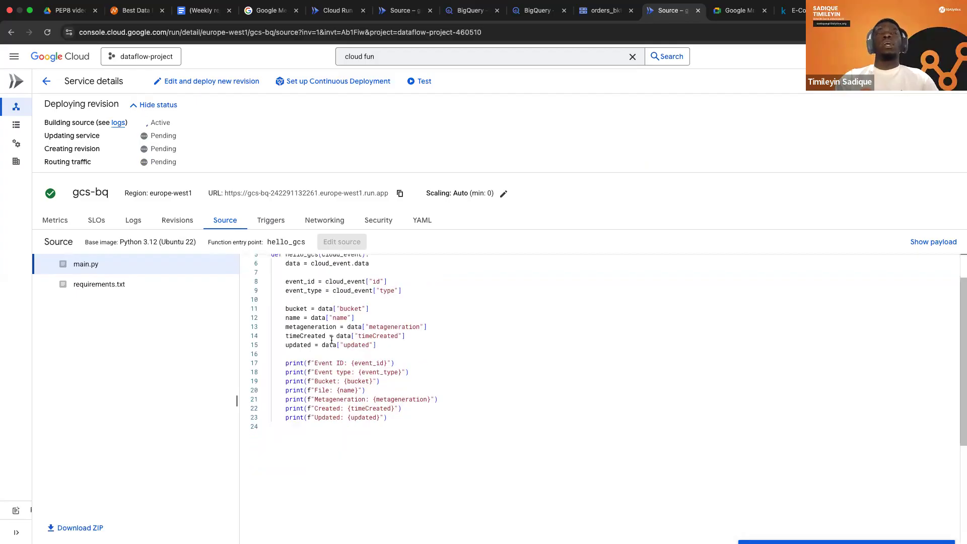
{"action": "scroll", "coordinate": [297, 293], "scroll_direction": "up", "scroll_amount": 2}
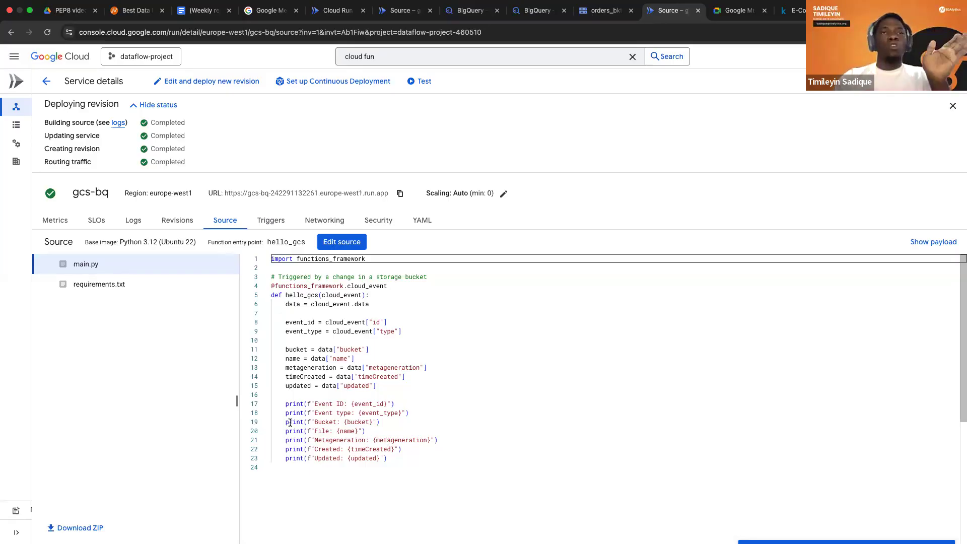
Edit main.py and paste the dataset and table variables and the load_bq(filename) function below the existing code.
{"action": "left_click", "coordinate": [341, 241]}
{"action": "scroll", "coordinate": [290, 423], "scroll_direction": "down", "scroll_amount": 2}
{"action": "left_click", "coordinate": [290, 427]}
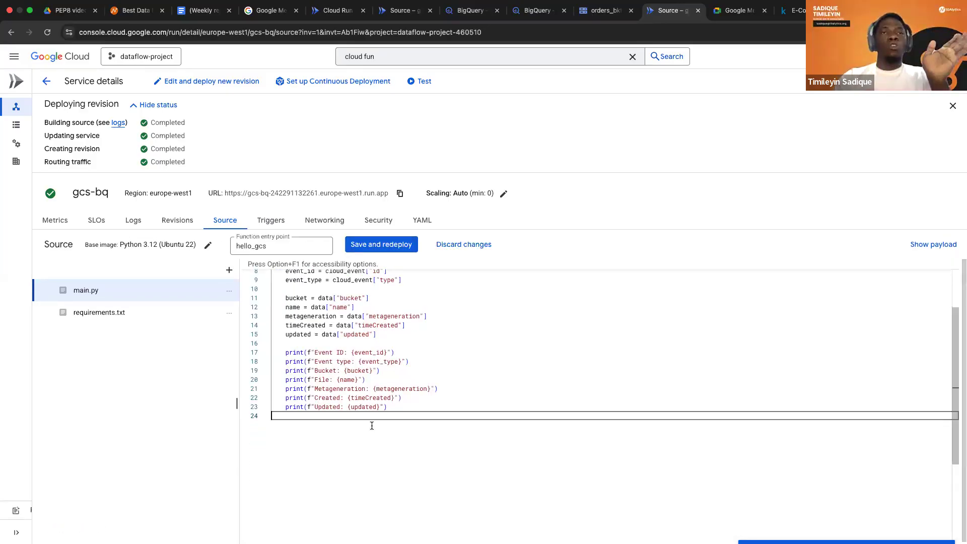
{"action": "key", "text": "Return"}
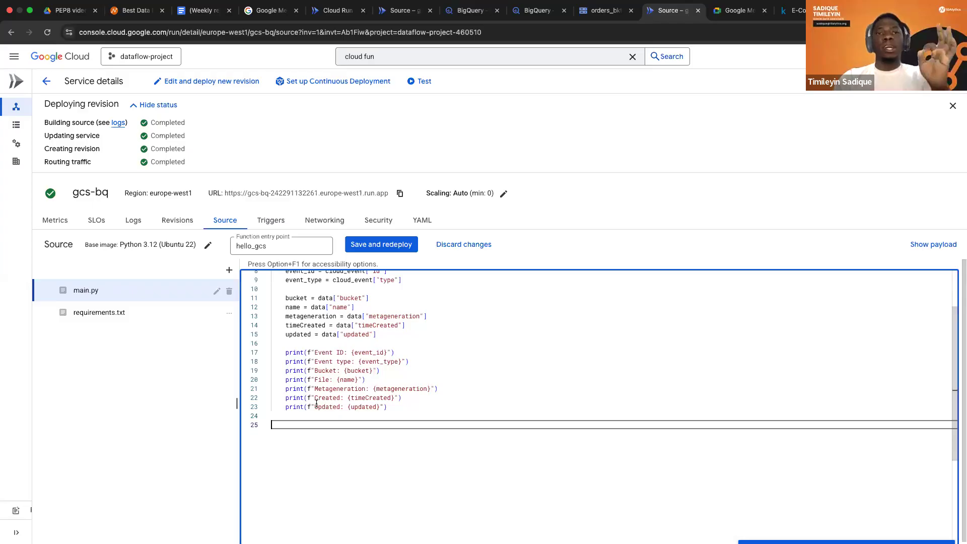
{"action": "key", "text": "super+Tab"}
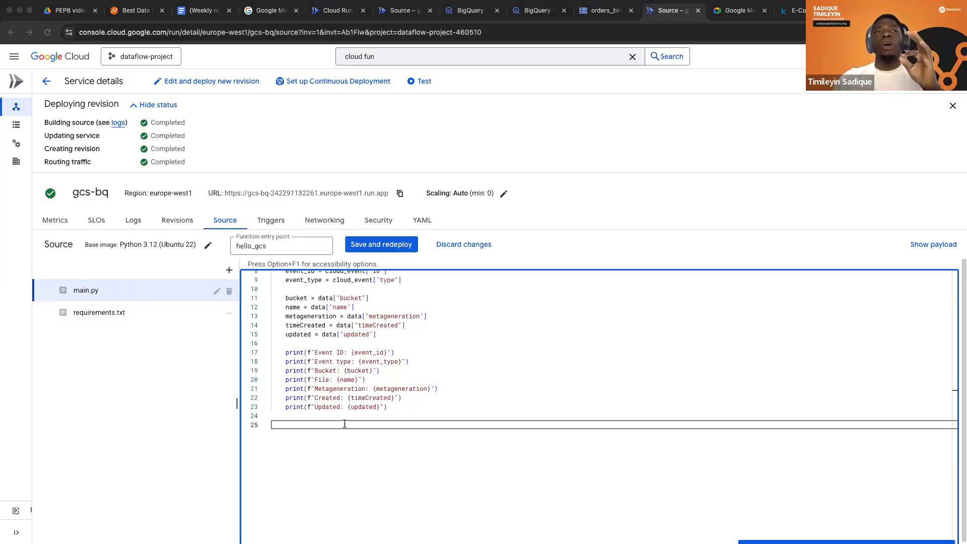
{"action": "left_click", "coordinate": [345, 423]}
{"action": "type", "text": "dataset = 'sales' table = 'orders' def load_bq(filename):     client = bigquery.Client()     filename = filename     table_ref = client.dataset(dataset).table(table)     job_config = LoadJobConfig()     job_config.source_format = bigquery.SourceFormat.CSV     job_config.skip_leading_rows = 1     job_config.autodetect = True     uri = f'gs://sales_data_bkt/{filename}'     load_job = client.load_table_from_uri(uri, table_ref, job_config=job_config)     load_job.result()     time.sleep(6)     num_rows = load_job.output_rows     print(f\"{num_rows} rows loaded into {table}.\")"}
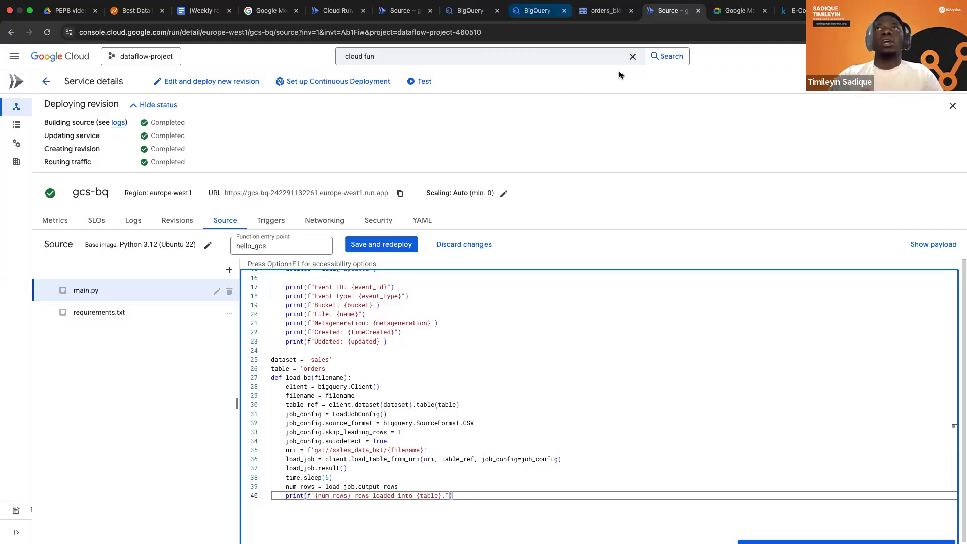
Check the dataset's name under dataflow-project-460510 in the BigQuery tab and return to the gcs-bq source.
{"action": "left_click", "coordinate": [536, 10]}
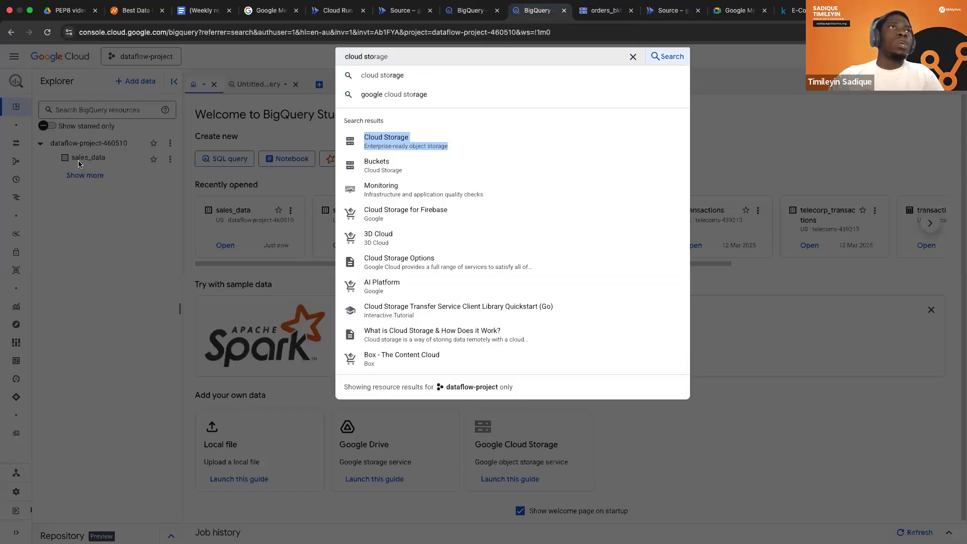
{"action": "left_click", "coordinate": [79, 164]}
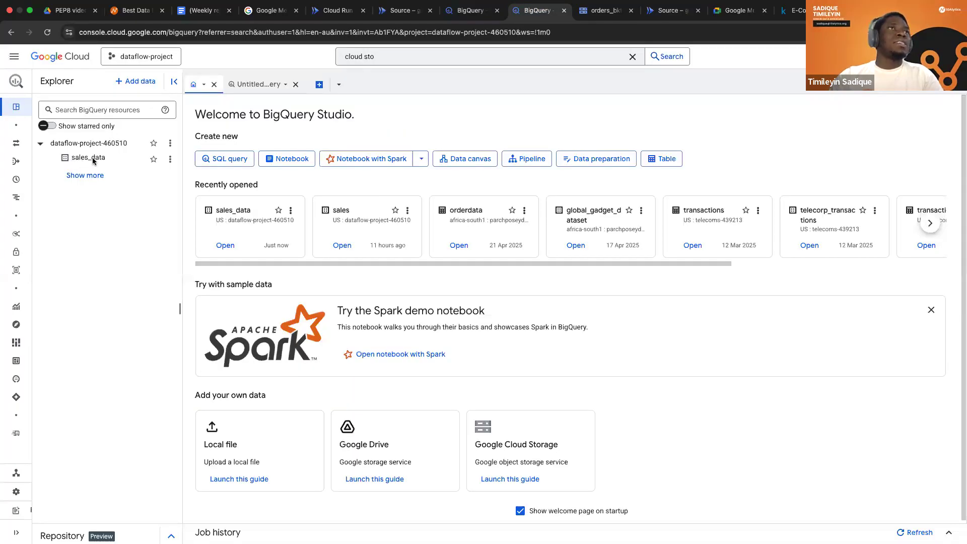
{"action": "left_click", "coordinate": [659, 11]}
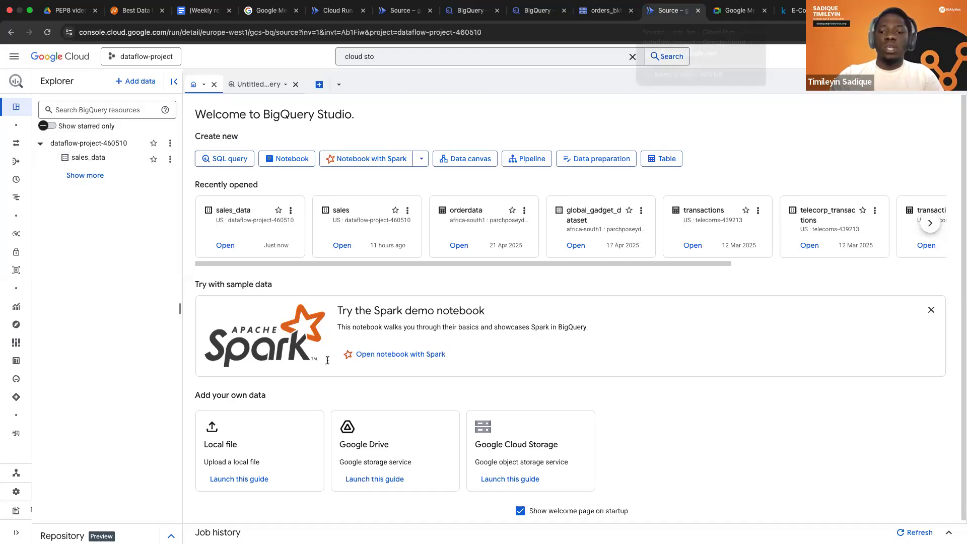
Set the dataset variable in main.py to 'sales_data' and add a blank line above it.
{"action": "left_click", "coordinate": [321, 360]}
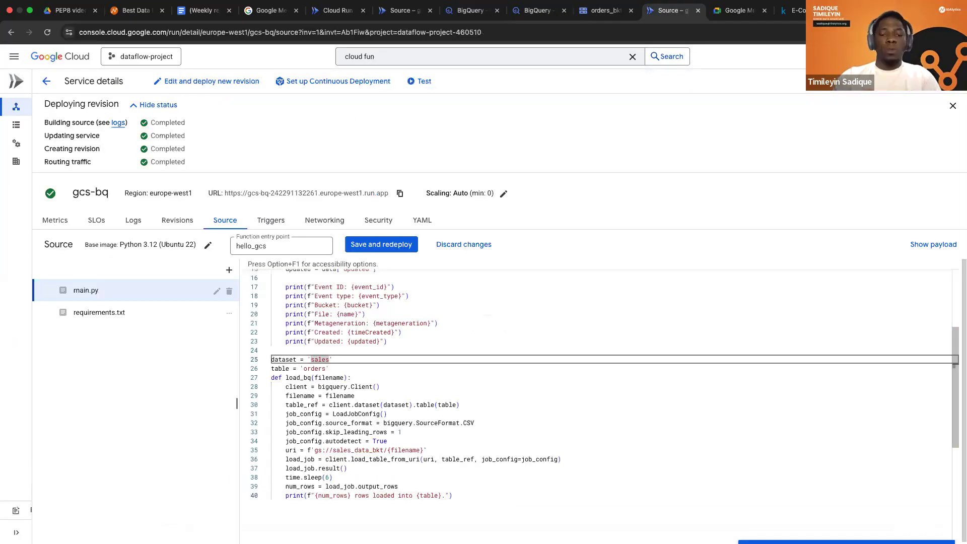
{"action": "type", "text": "_DATA"}
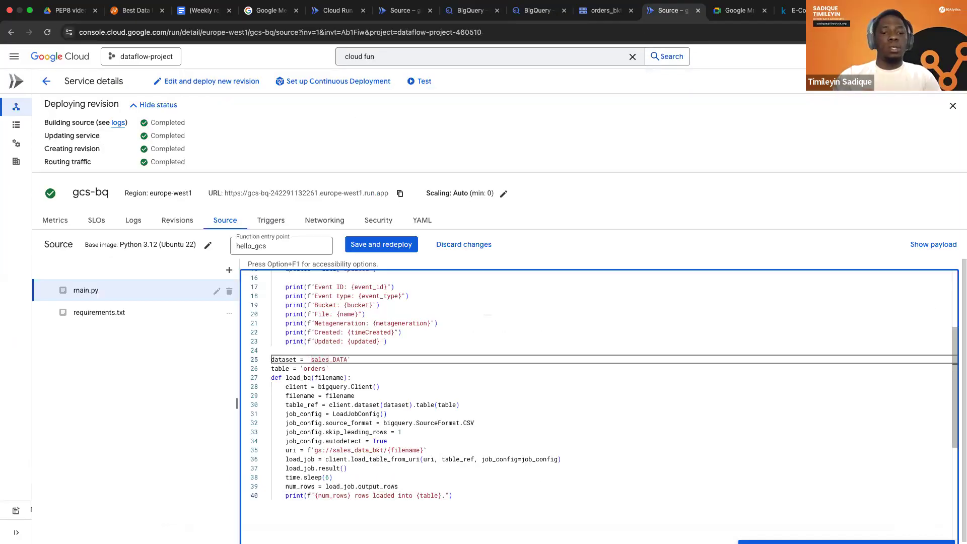
{"action": "key", "text": "BackSpace"}
{"action": "key", "text": "BackSpace"}
{"action": "key", "text": "BackSpace"}
{"action": "key", "text": "BackSpace"}
{"action": "type", "text": "data"}
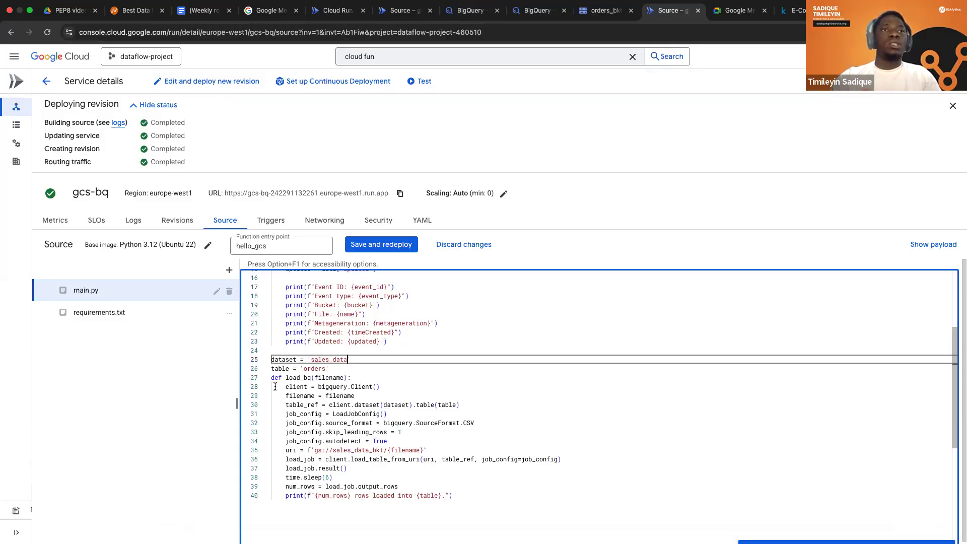
{"action": "scroll", "coordinate": [302, 424], "scroll_direction": "up", "scroll_amount": 1}
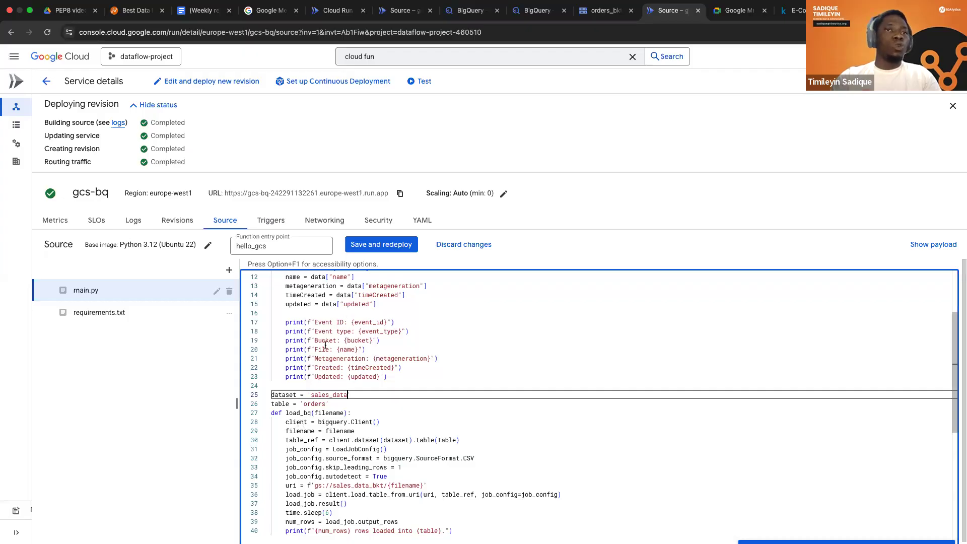
{"action": "key", "text": "super+z"}
{"action": "scroll", "coordinate": [271, 282], "scroll_direction": "up", "scroll_amount": 3}
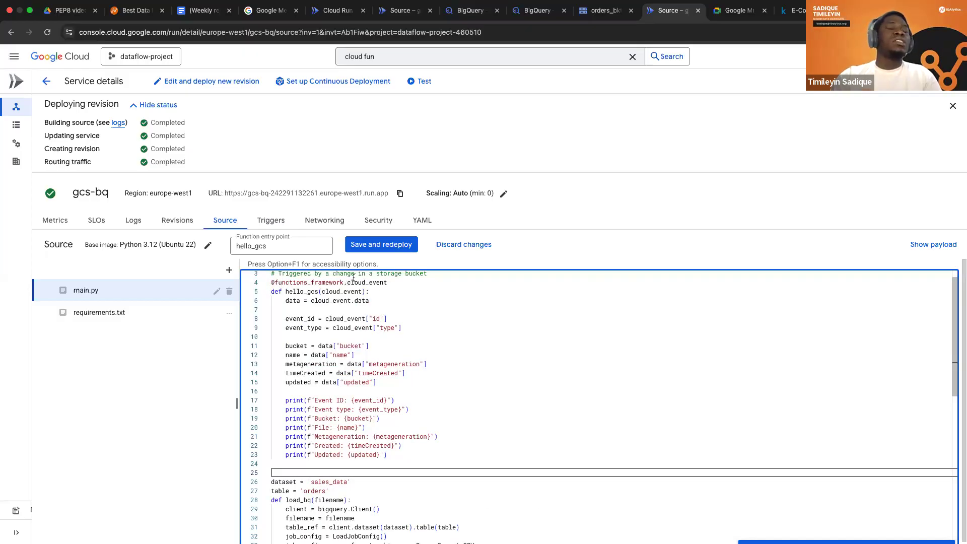
Add a load_bq(name) call at the end of the hello_gcs function, after the Updated print line.
{"action": "triple_click", "coordinate": [353, 281]}
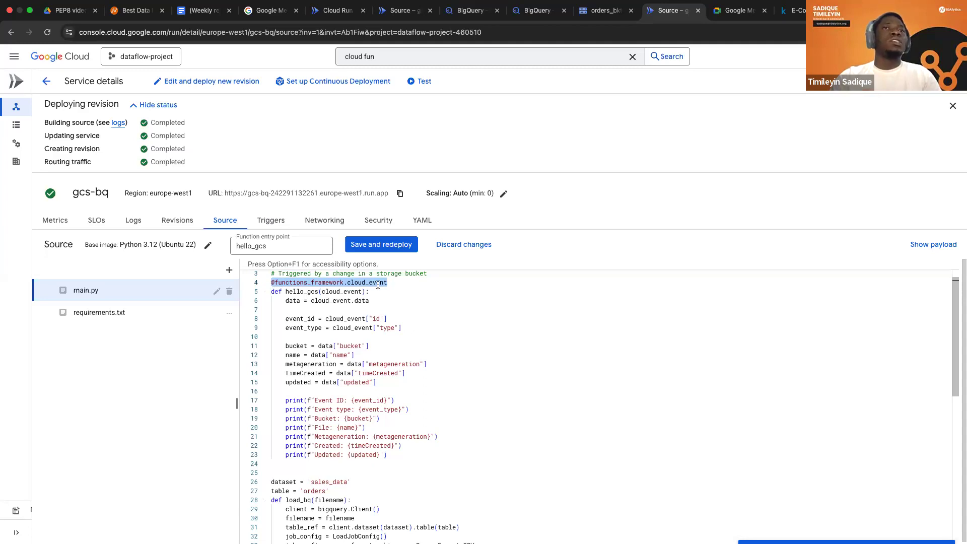
{"action": "left_click", "coordinate": [392, 457]}
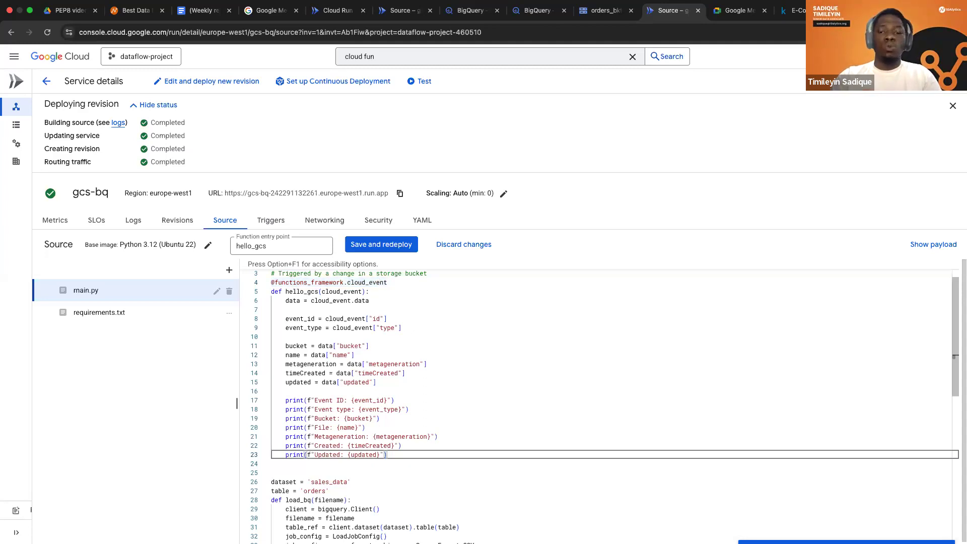
{"action": "key", "text": "Return"}
{"action": "type", "text": "lo"}
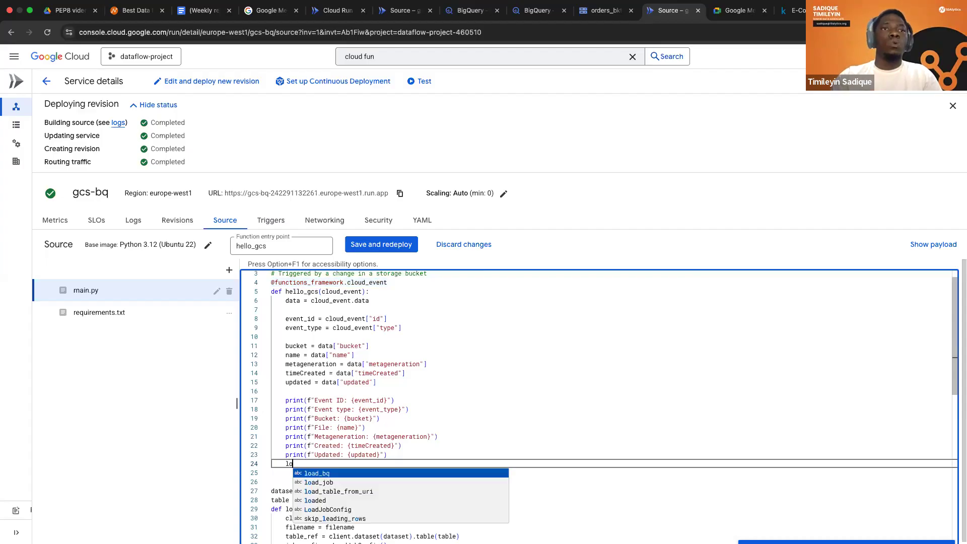
{"action": "key", "text": "Tab"}
{"action": "type", "text": "("}
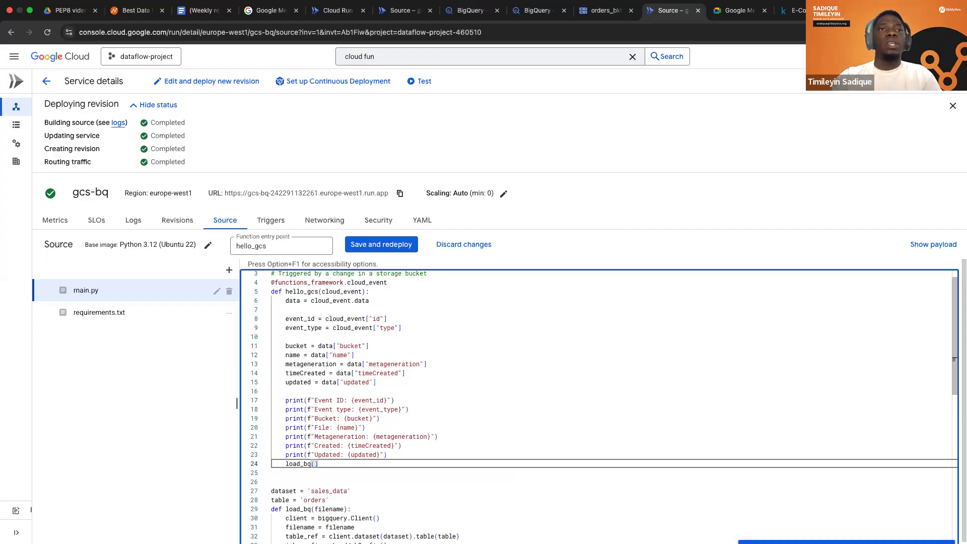
{"action": "type", "text": "name"}
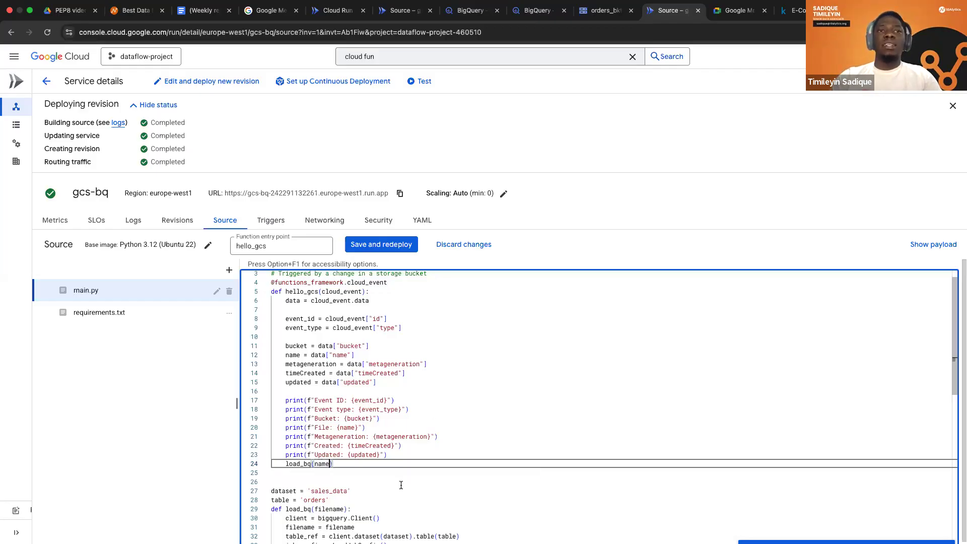
{"action": "scroll", "coordinate": [400, 485], "scroll_direction": "down", "scroll_amount": 2}
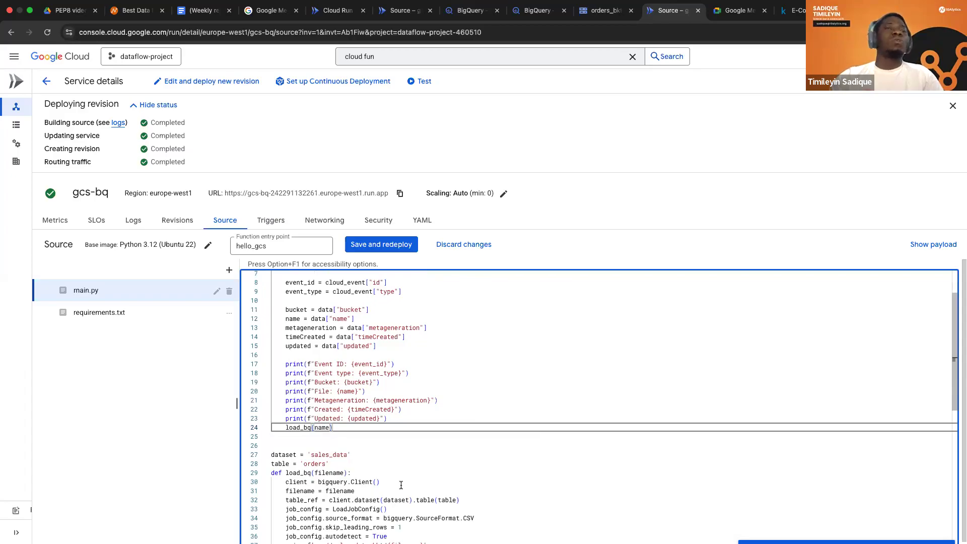
Add the line 'from google.cloud import bigquery' directly below the functions_framework import in main.py.
{"action": "scroll", "coordinate": [401, 485], "scroll_direction": "up", "scroll_amount": 2}
{"action": "scroll", "coordinate": [414, 490], "scroll_direction": "up", "scroll_amount": 1}
{"action": "scroll", "coordinate": [414, 490], "scroll_direction": "down", "scroll_amount": 2}
{"action": "scroll", "coordinate": [370, 274], "scroll_direction": "up", "scroll_amount": 2}
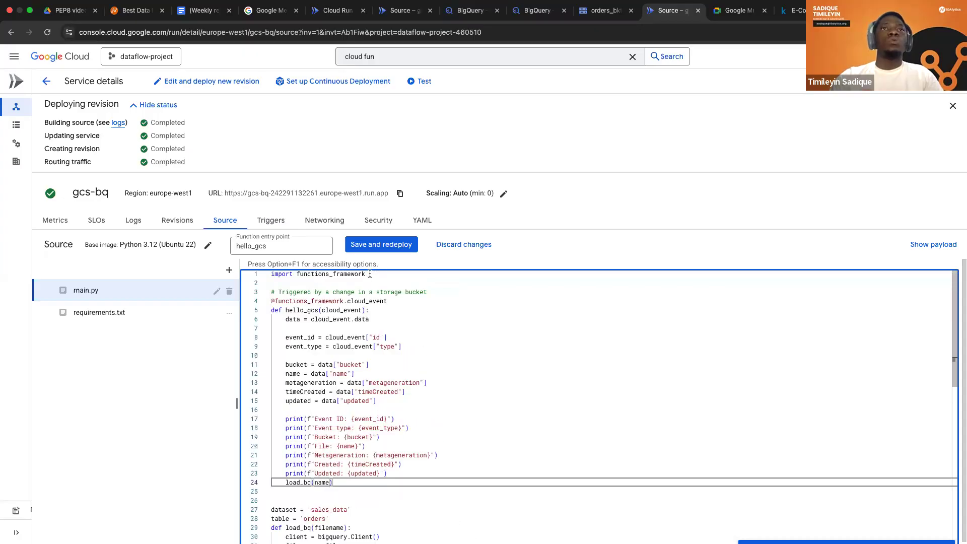
{"action": "left_click", "coordinate": [373, 274]}
{"action": "key", "text": "Return"}
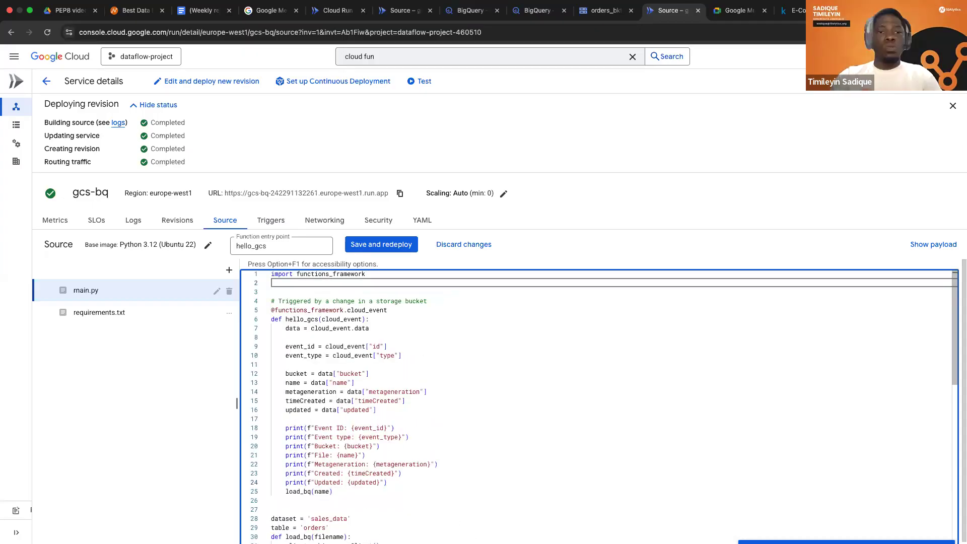
{"action": "type", "text": "from googl"}
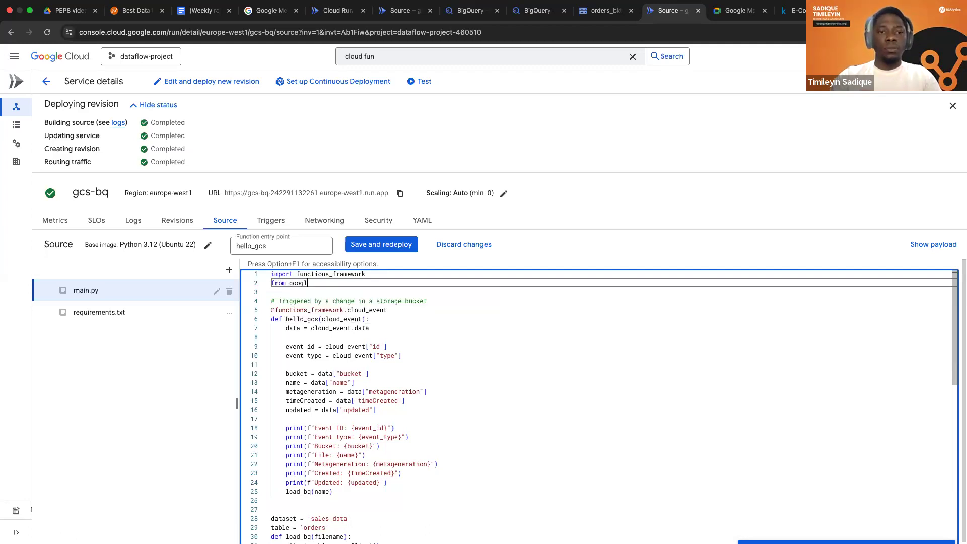
{"action": "type", "text": "e."}
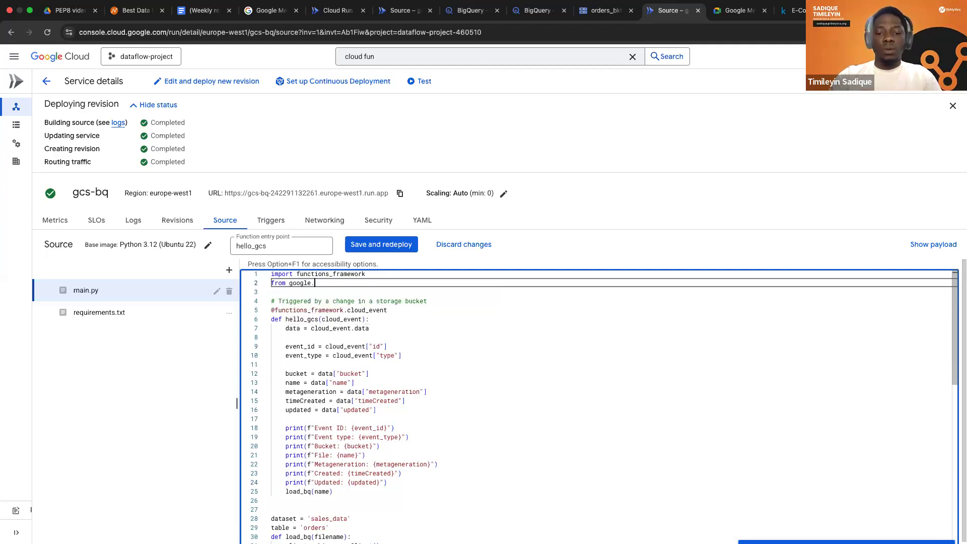
{"action": "type", "text": "cloud"}
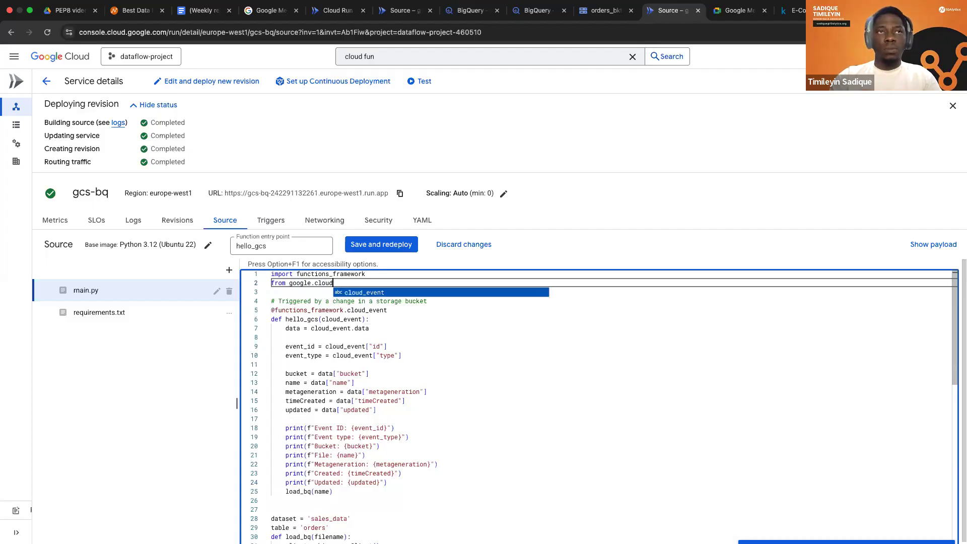
{"action": "type", "text": ".\\"}
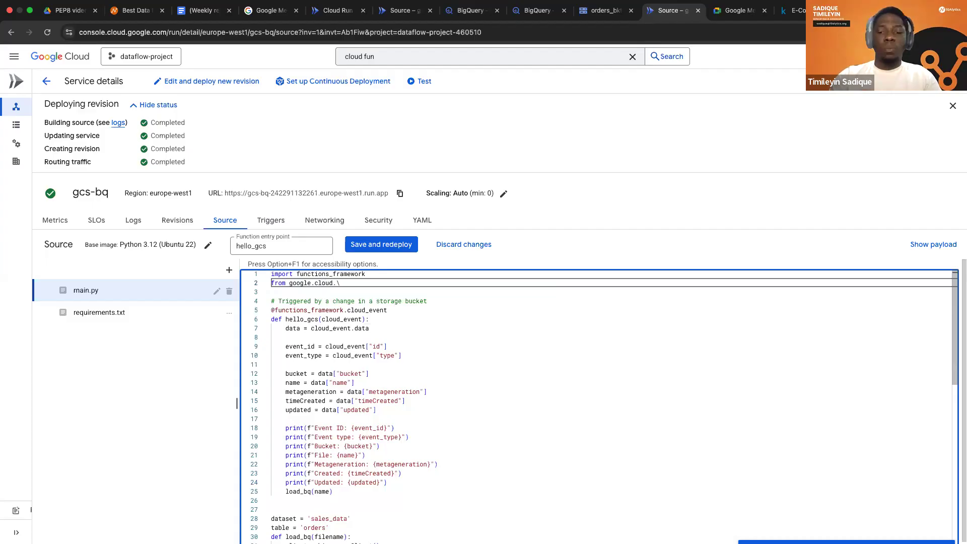
{"action": "key", "text": "BackSpace"}
{"action": "key", "text": "BackSpace"}
{"action": "type", "text": " imo"}
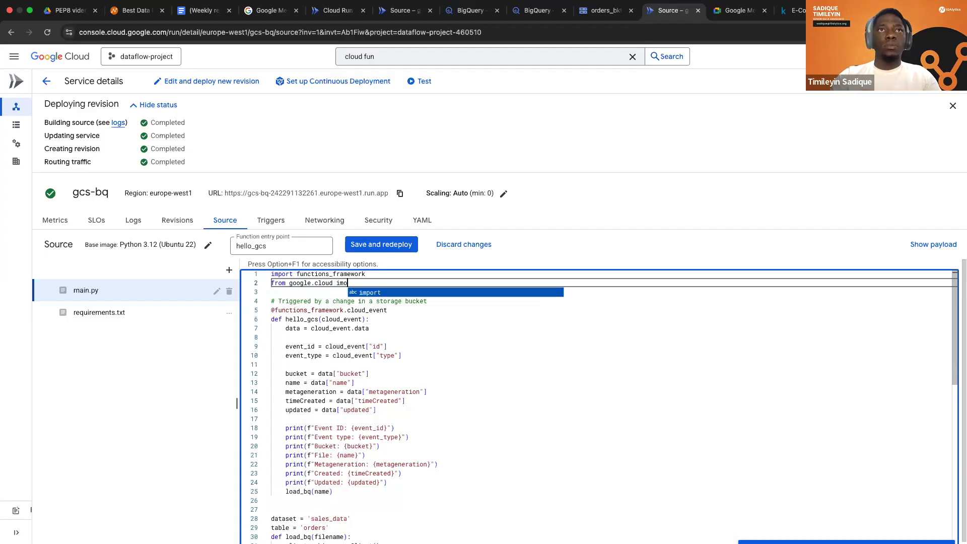
{"action": "key", "text": "Tab"}
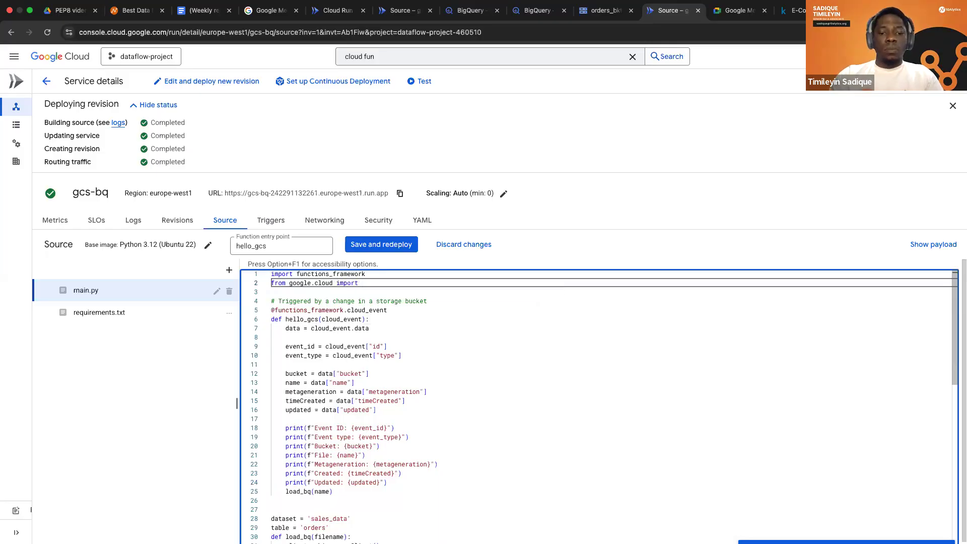
{"action": "type", "text": "bi"}
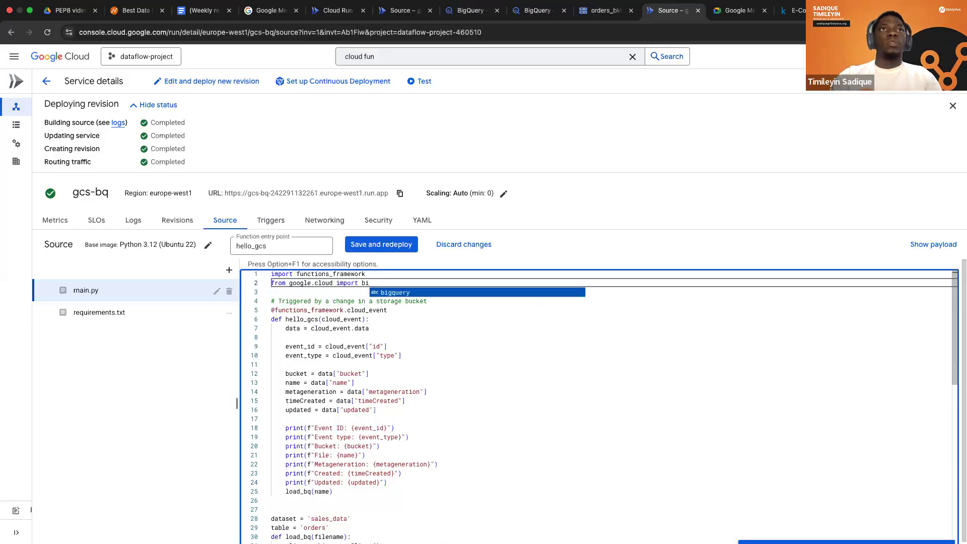
{"action": "key", "text": "Tab"}
Add the line 'from google.cloud.bigquery import LoadJobConfig' below the bigquery import in main.py.
{"action": "key", "text": "Return"}
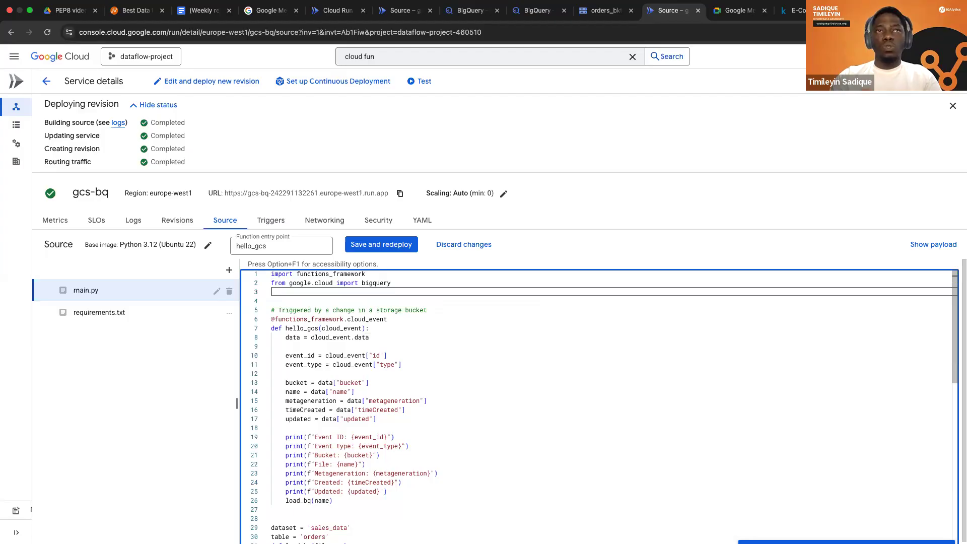
{"action": "type", "text": "from"}
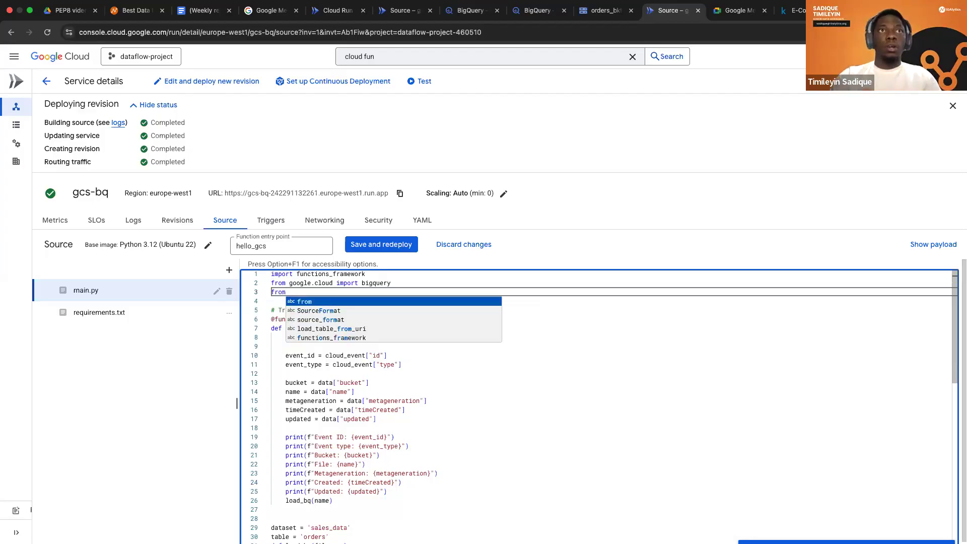
{"action": "type", "text": " g"}
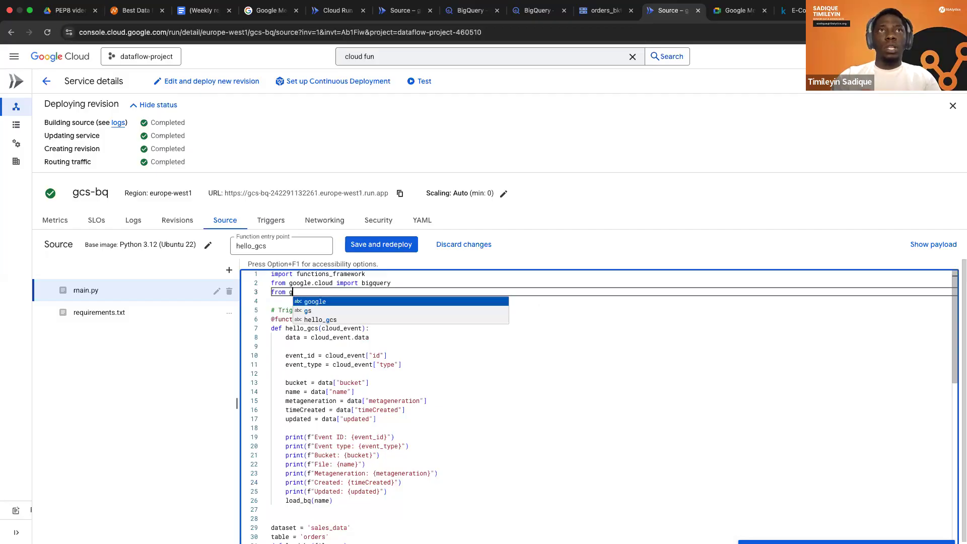
{"action": "type", "text": "oogle.cha"}
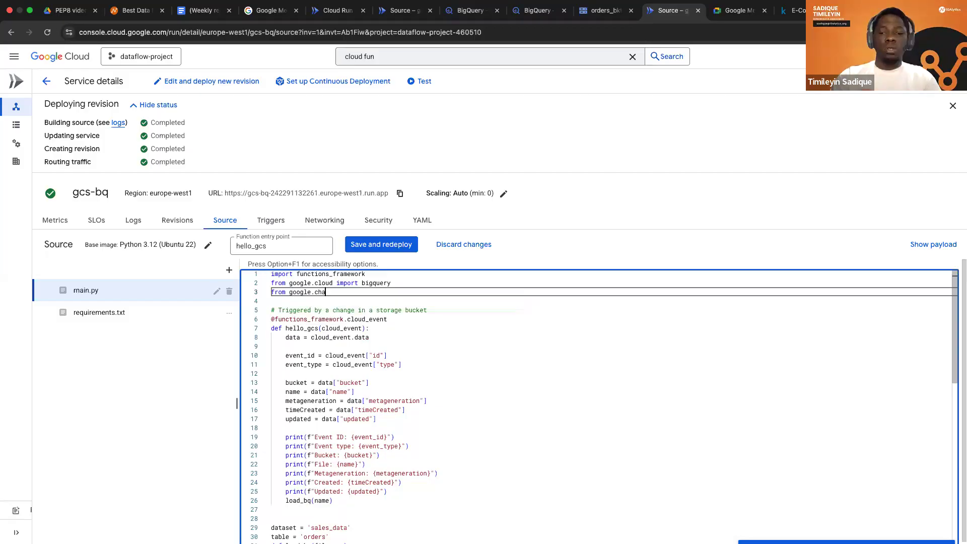
{"action": "key", "text": "BackSpace"}
{"action": "key", "text": "BackSpace"}
{"action": "type", "text": "loud"}
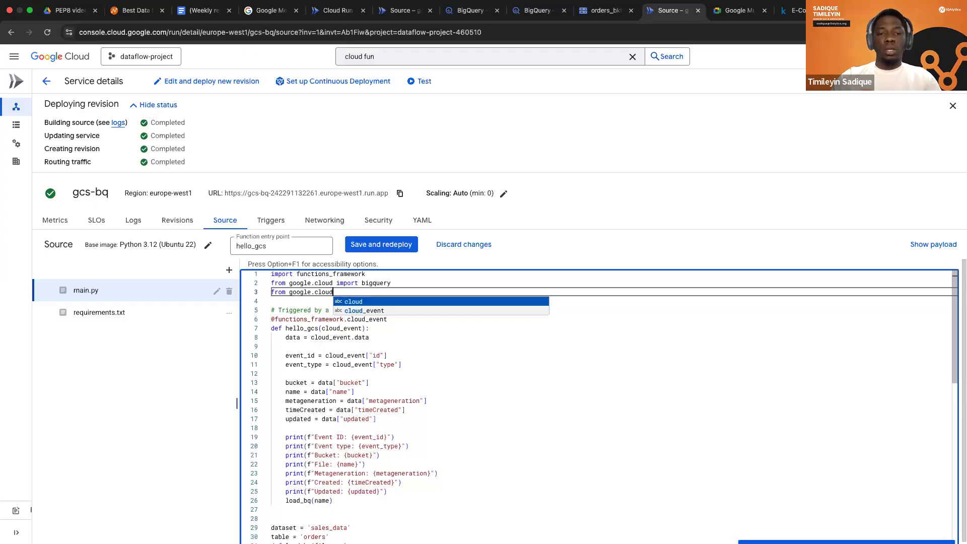
{"action": "type", "text": "."}
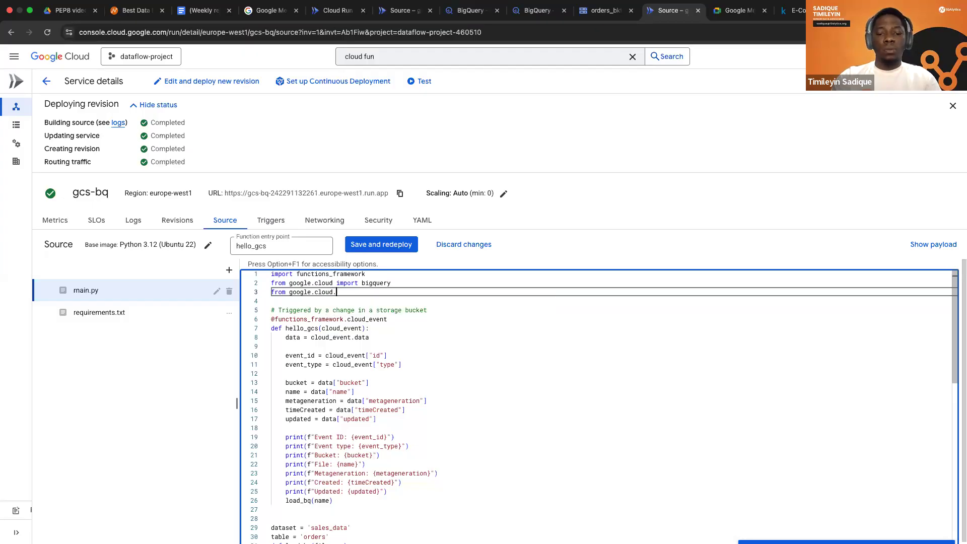
{"action": "type", "text": "bigquery"}
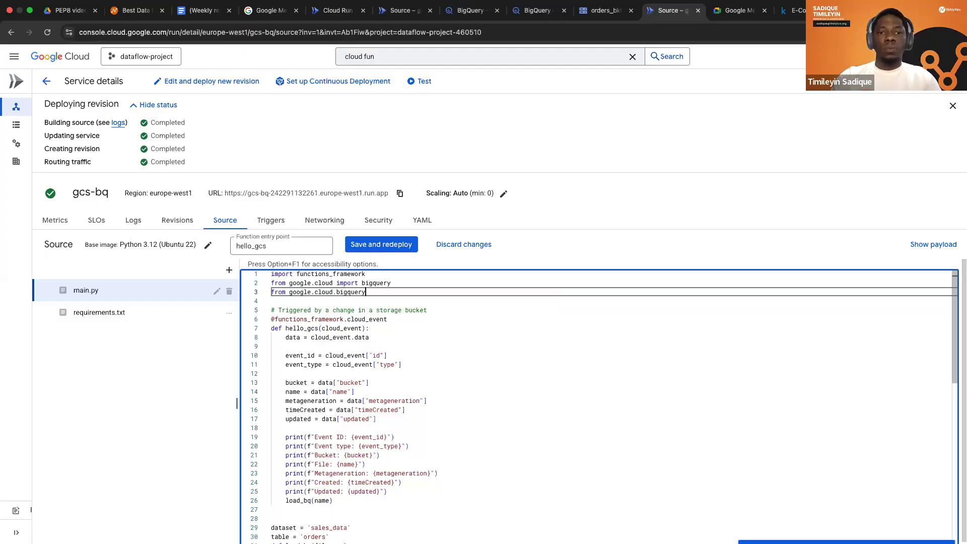
{"action": "type", "text": " imp"}
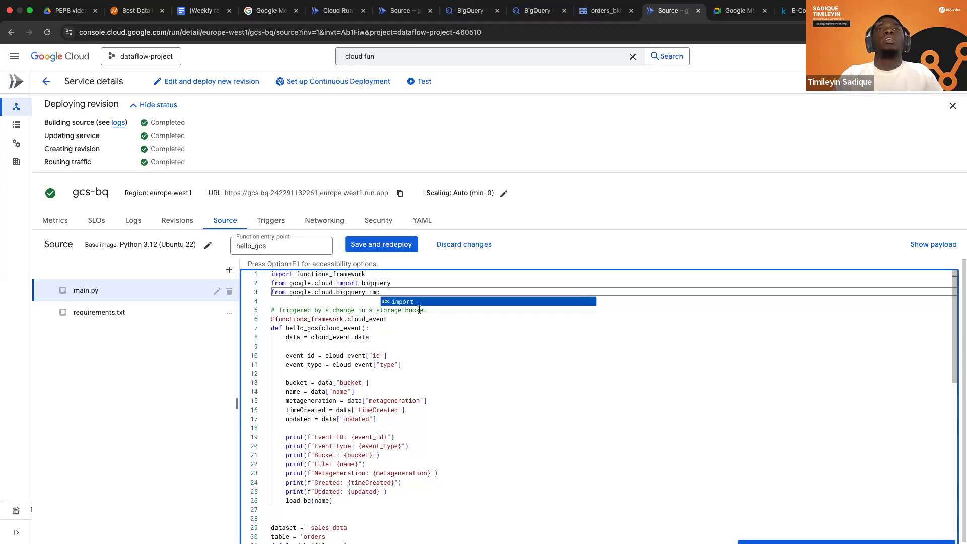
{"action": "left_click", "coordinate": [407, 300]}
{"action": "type", "text": "LoadJobConfig"}
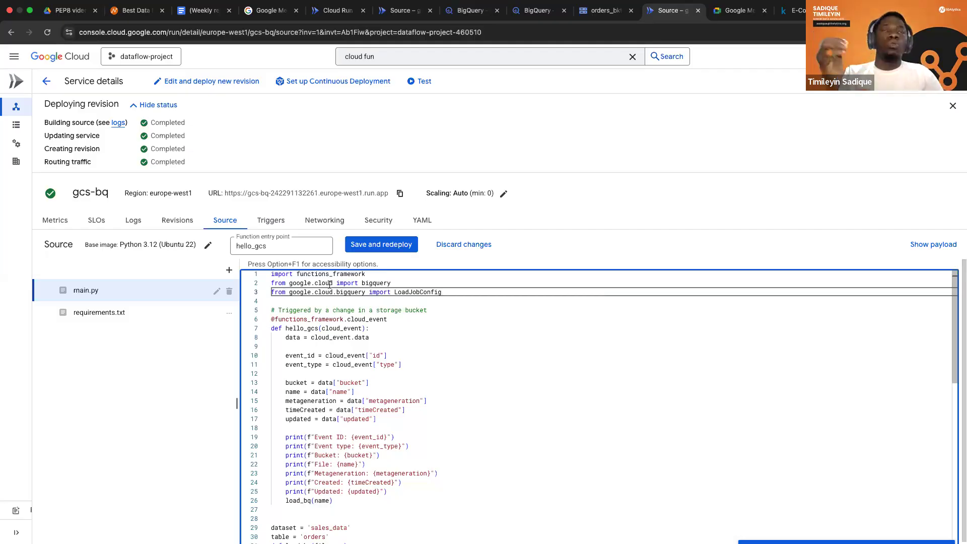
{"action": "key", "text": "End"}
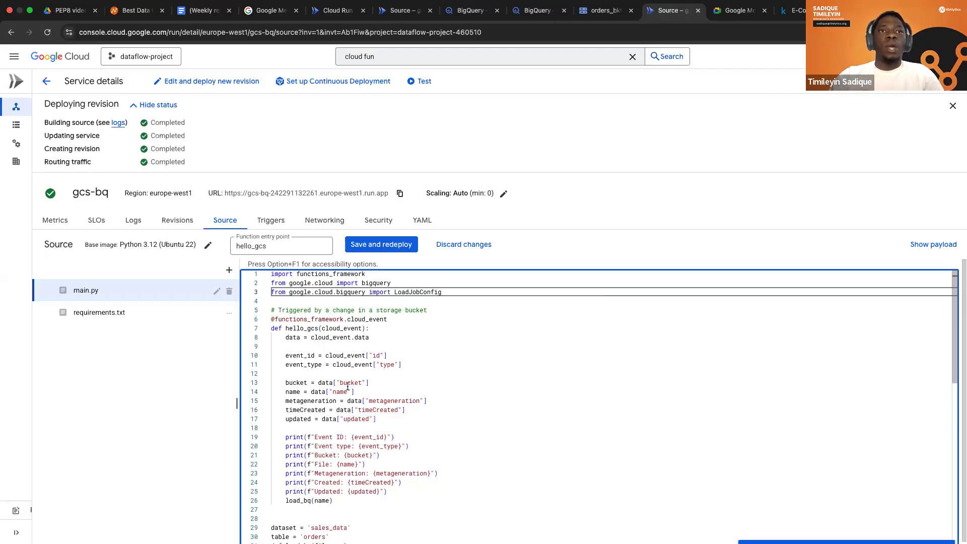
Review the load_bq function in main.py against the imports at the start of the file.
{"action": "scroll", "coordinate": [387, 354], "scroll_direction": "down", "scroll_amount": 5}
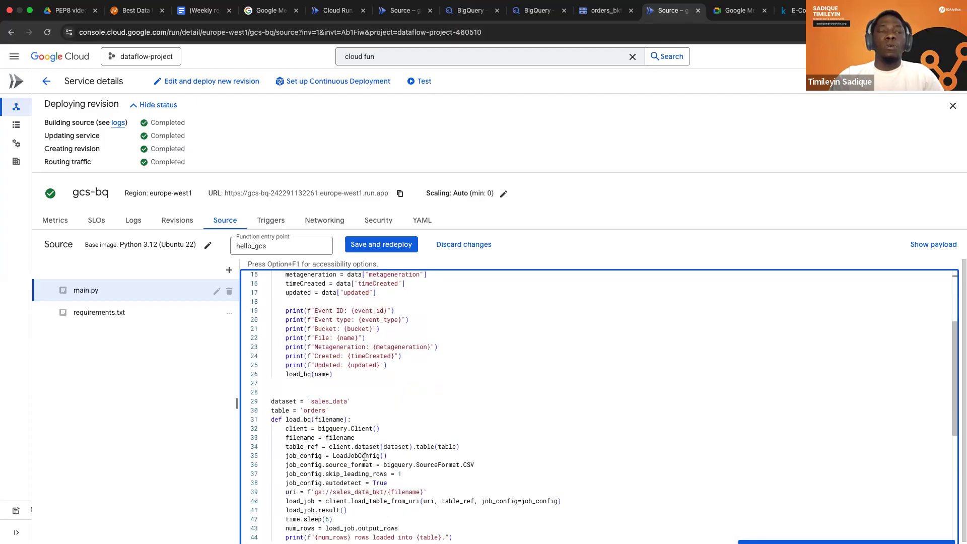
{"action": "scroll", "coordinate": [421, 330], "scroll_direction": "up", "scroll_amount": 5}
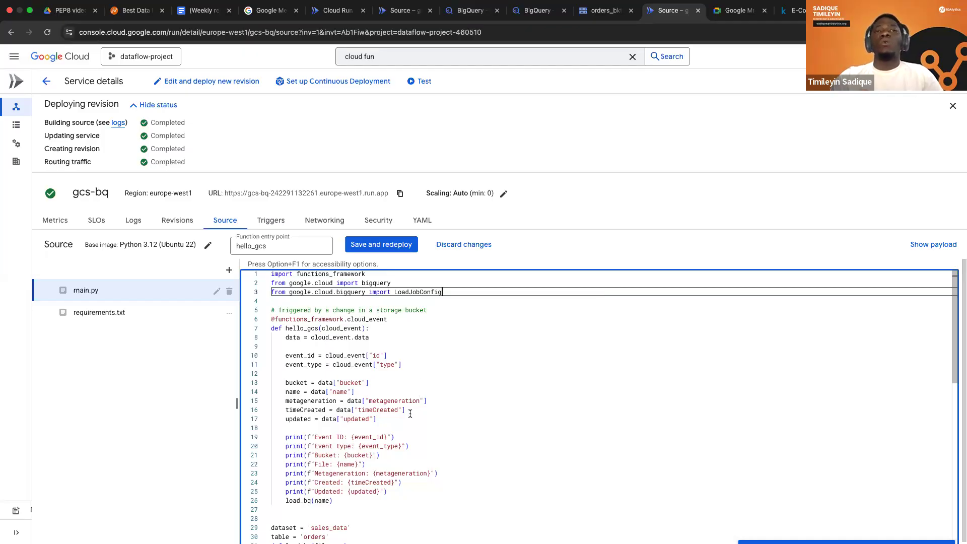
{"action": "scroll", "coordinate": [410, 414], "scroll_direction": "down", "scroll_amount": 2}
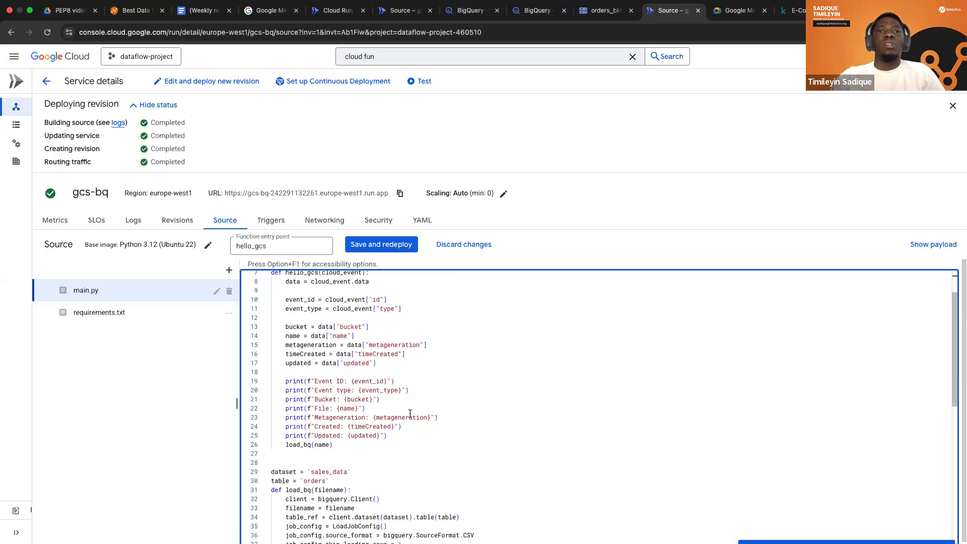
{"action": "scroll", "coordinate": [410, 414], "scroll_direction": "down", "scroll_amount": 1}
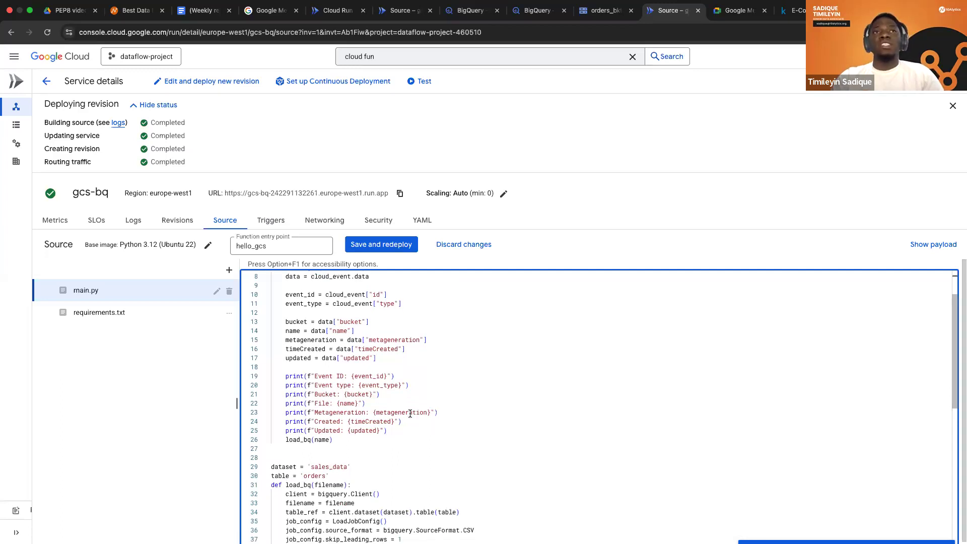
{"action": "scroll", "coordinate": [410, 414], "scroll_direction": "down", "scroll_amount": 4}
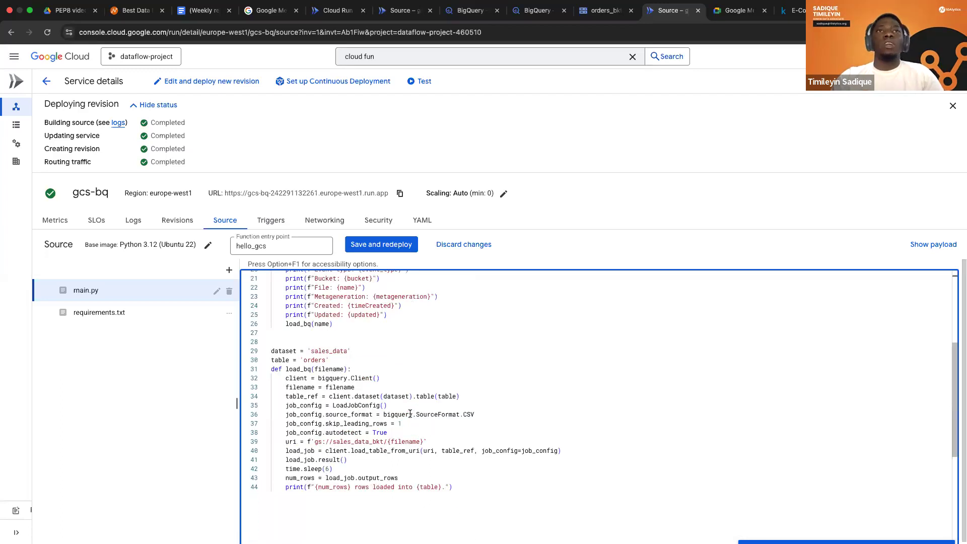
{"action": "scroll", "coordinate": [410, 414], "scroll_direction": "up", "scroll_amount": 2}
{"action": "scroll", "coordinate": [410, 409], "scroll_direction": "up", "scroll_amount": 4}
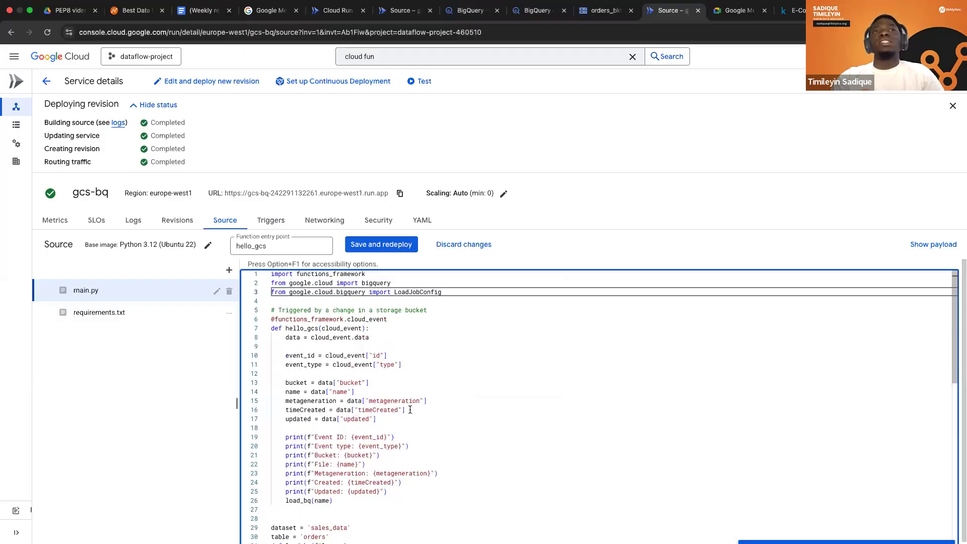
Add google-cloud-bigquery on a new line below functions-framework==3.* in requirements.txt.
{"action": "left_click", "coordinate": [134, 311]}
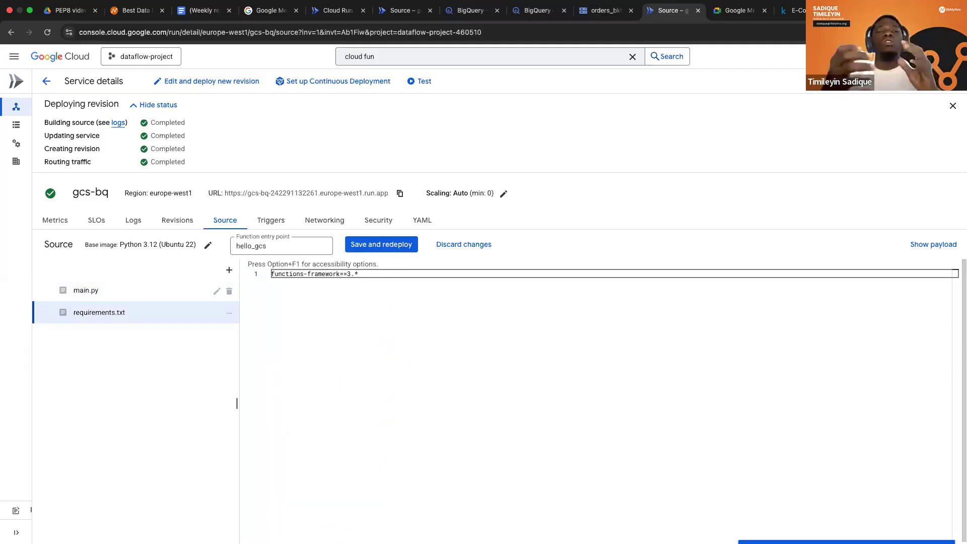
{"action": "left_click", "coordinate": [359, 274]}
{"action": "key", "text": "Return"}
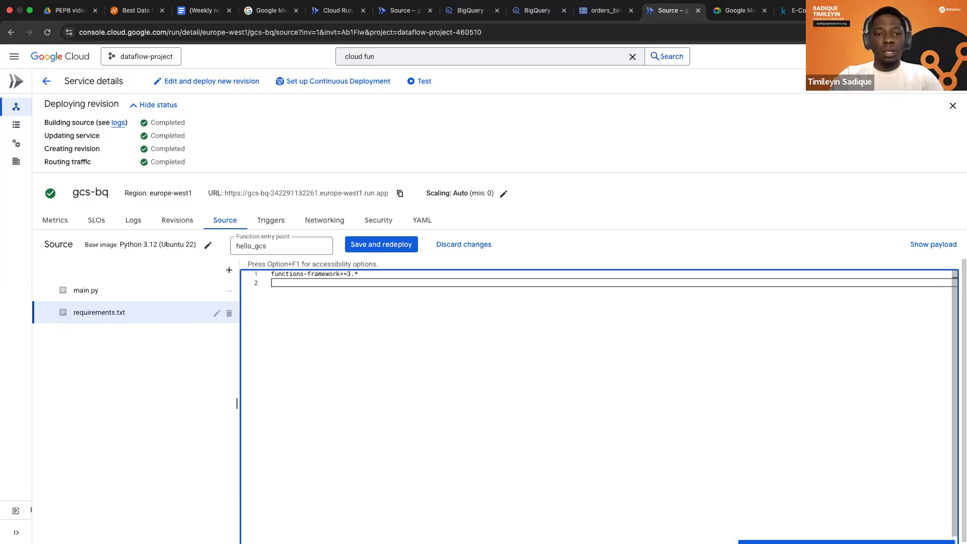
{"action": "type", "text": "g"}
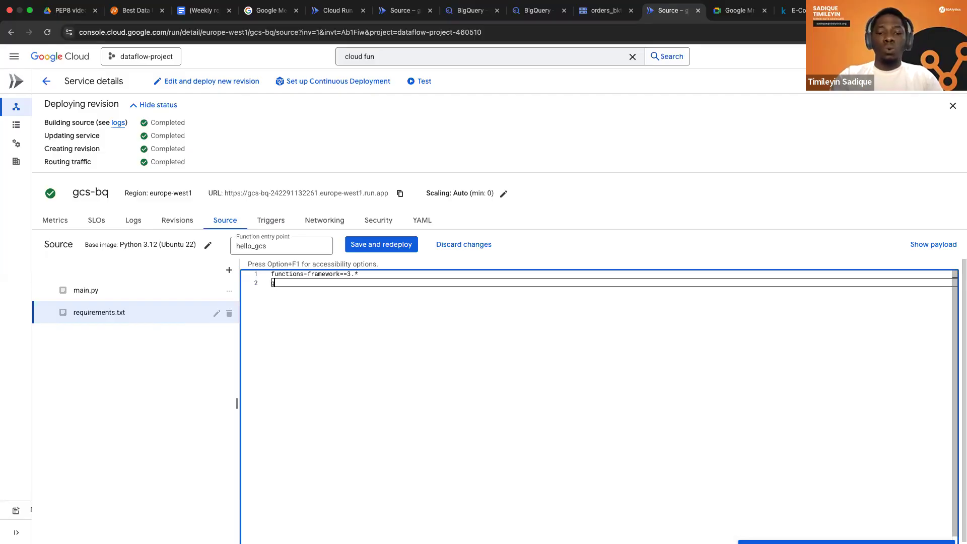
{"action": "type", "text": "oogle-cloud"}
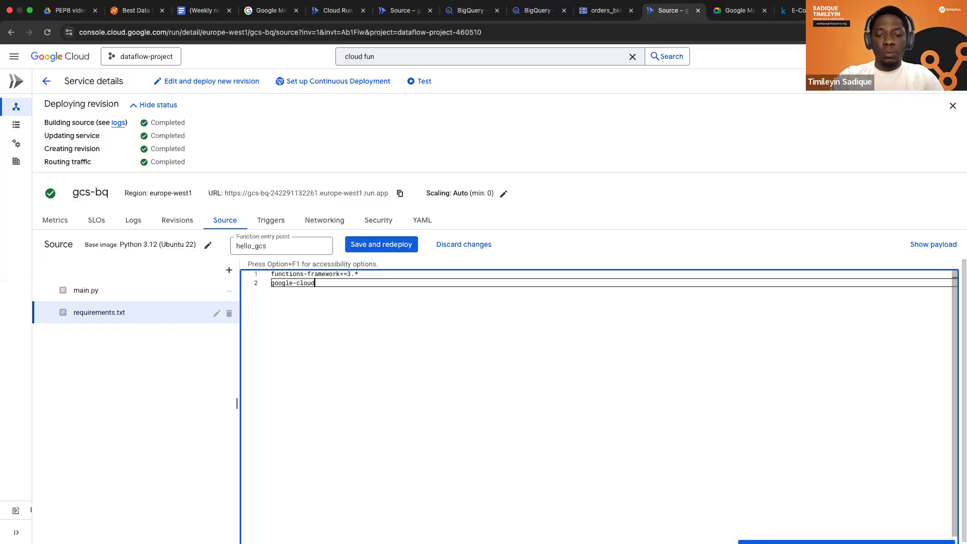
{"action": "type", "text": "-bigqu"}
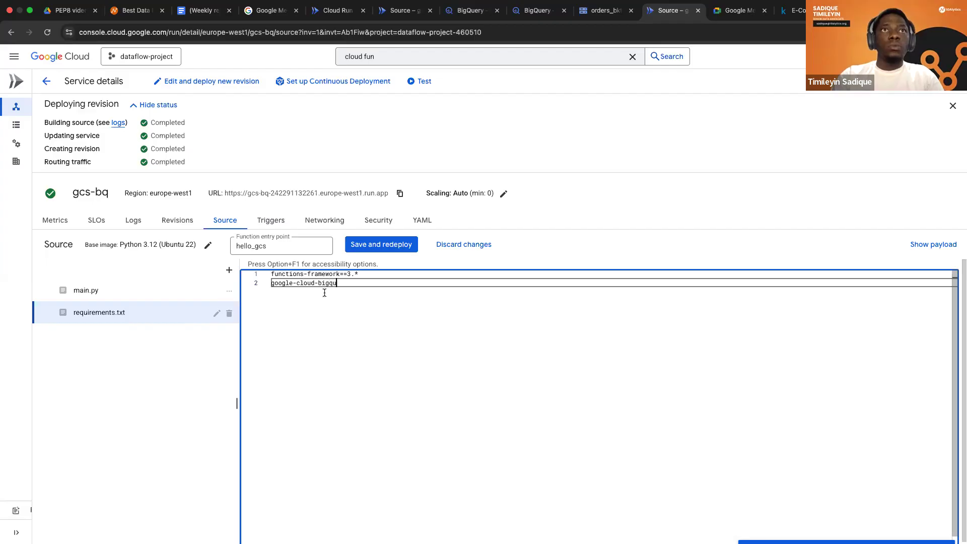
{"action": "type", "text": "ery"}
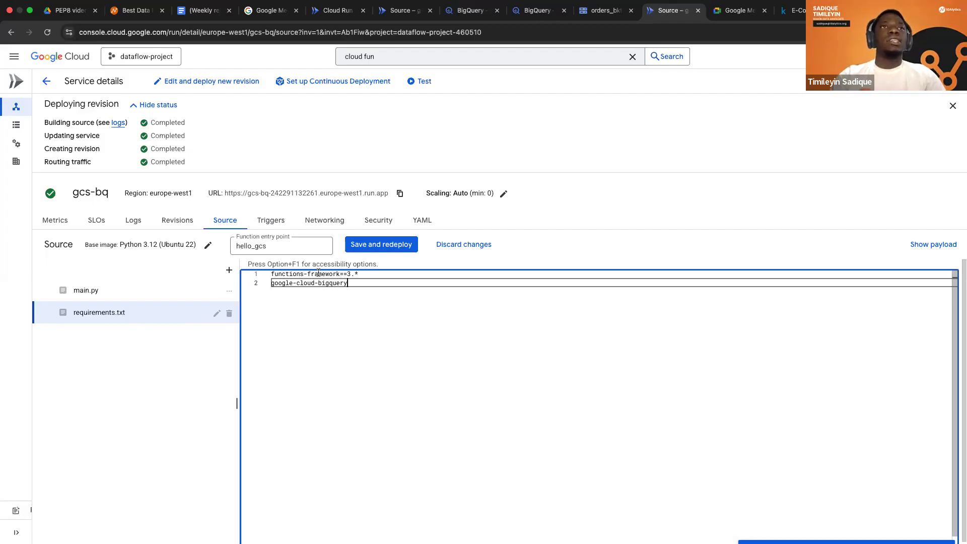
Add the line 'import time' below the LoadJobConfig import in main.py.
{"action": "left_click", "coordinate": [148, 289]}
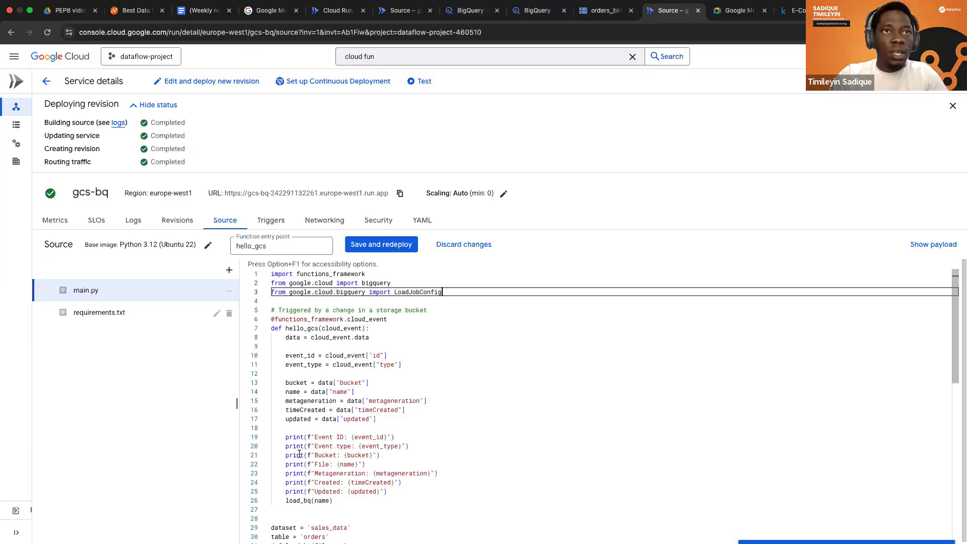
{"action": "scroll", "coordinate": [305, 452], "scroll_direction": "down", "scroll_amount": 5}
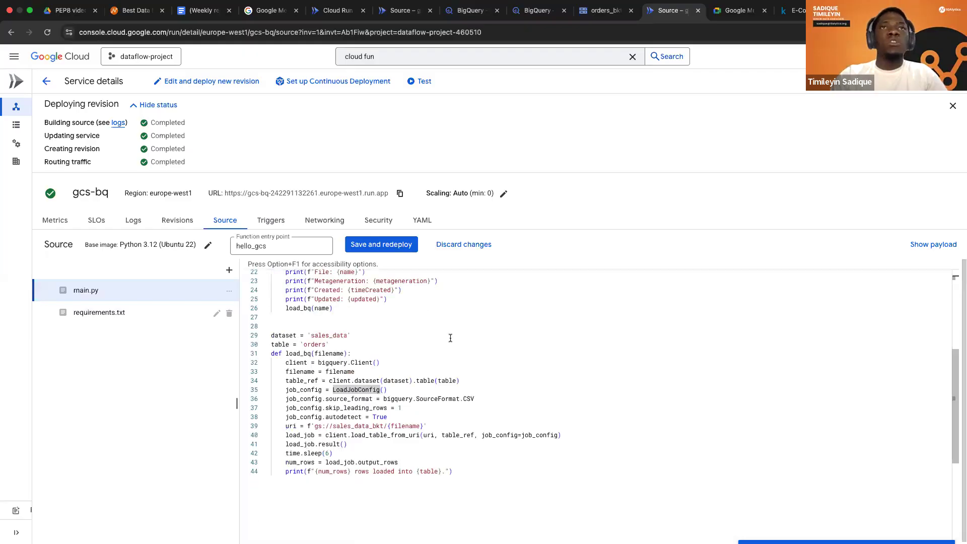
{"action": "scroll", "coordinate": [441, 312], "scroll_direction": "up", "scroll_amount": 1}
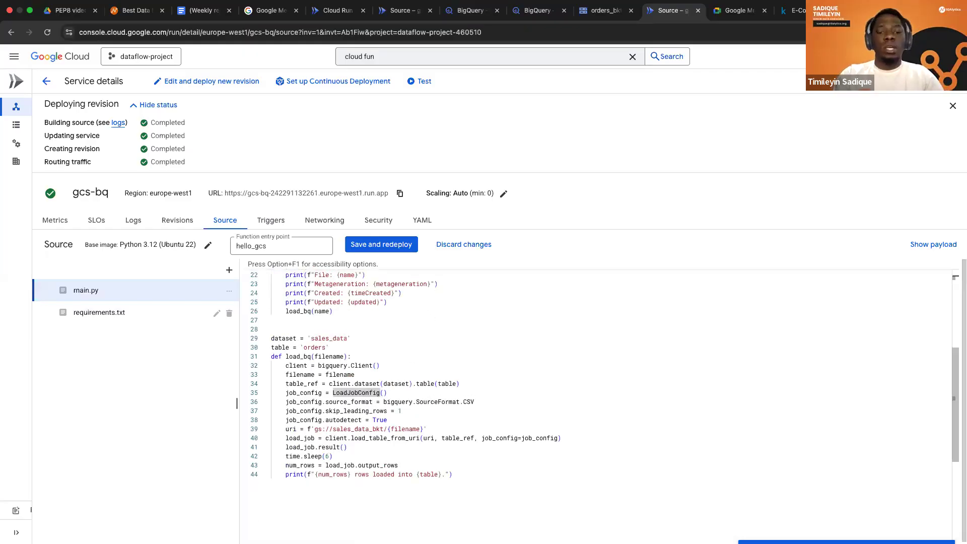
{"action": "key", "text": "Return"}
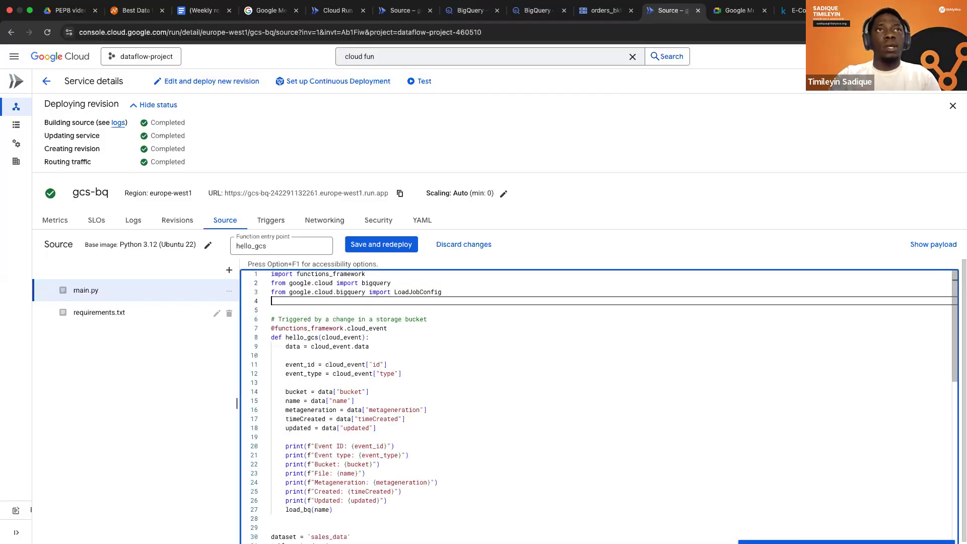
{"action": "type", "text": "import time"}
{"action": "key", "text": "Escape"}
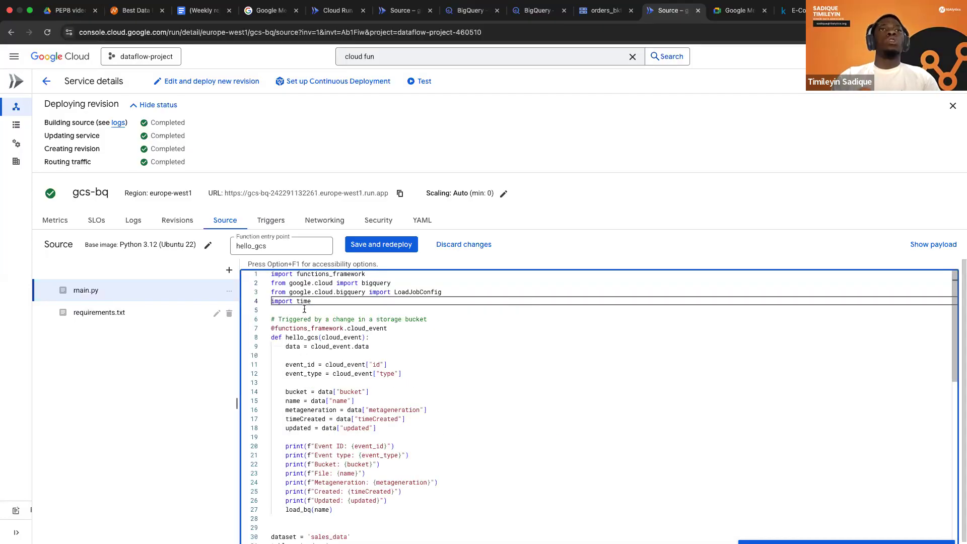
Save and redeploy the gcs-bq function, and review the main.py code from the imports through load_bq.
{"action": "scroll", "coordinate": [292, 378], "scroll_direction": "down", "scroll_amount": 10}
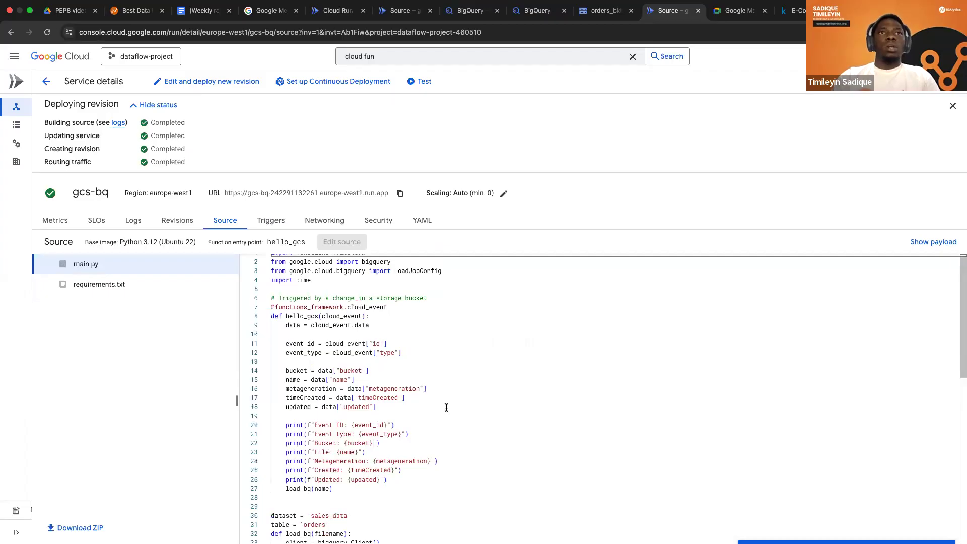
{"action": "key", "text": "super+equal"}
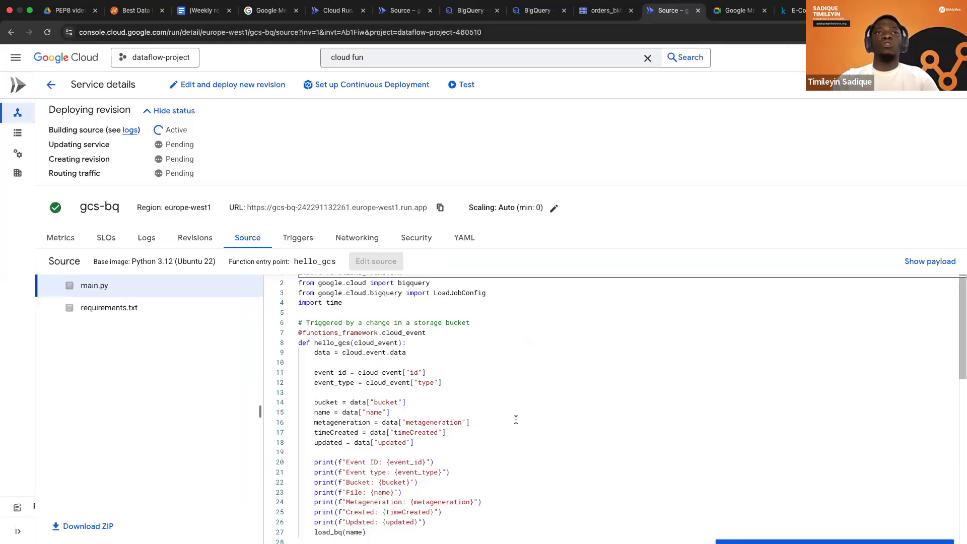
{"action": "scroll", "coordinate": [515, 420], "scroll_direction": "up", "scroll_amount": 1}
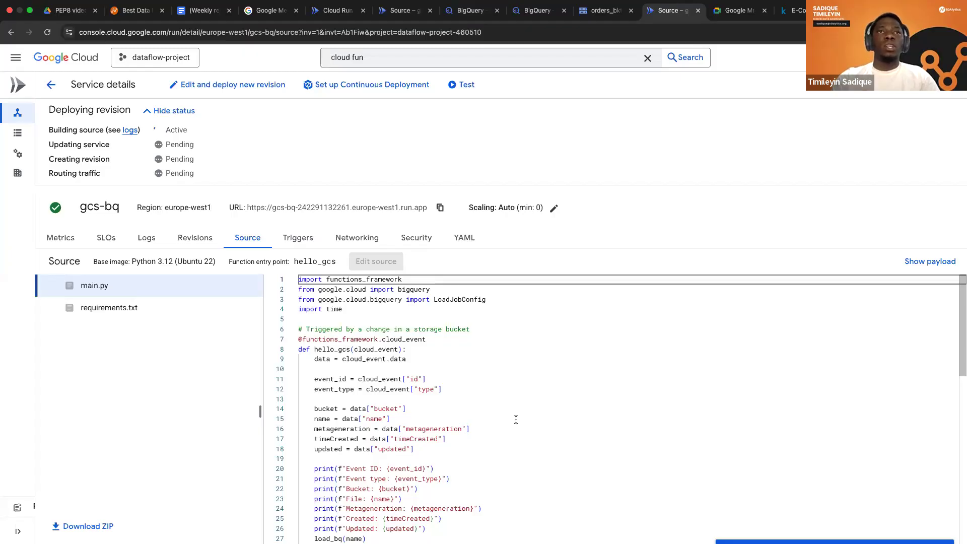
{"action": "scroll", "coordinate": [516, 419], "scroll_direction": "down", "scroll_amount": 2}
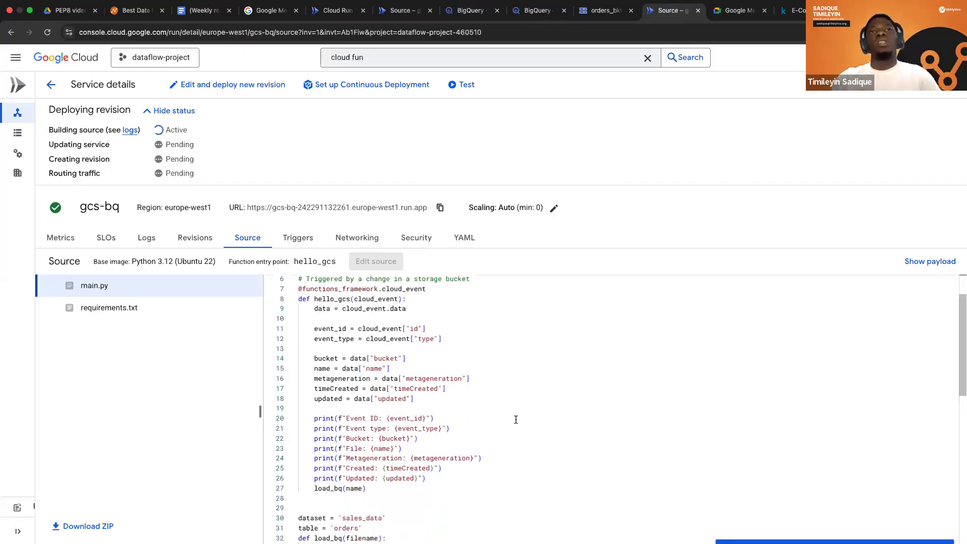
{"action": "scroll", "coordinate": [413, 421], "scroll_direction": "down", "scroll_amount": 4}
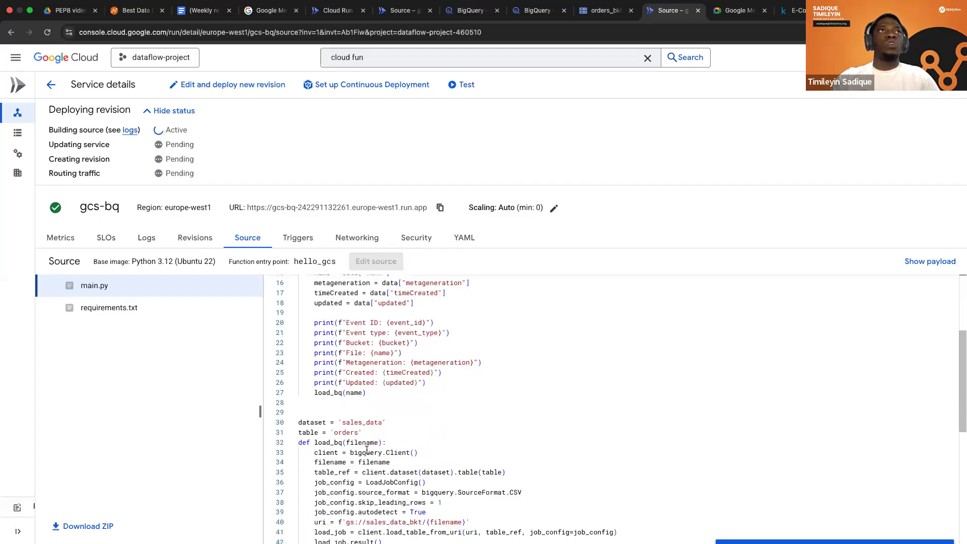
{"action": "scroll", "coordinate": [367, 450], "scroll_direction": "down", "scroll_amount": 1}
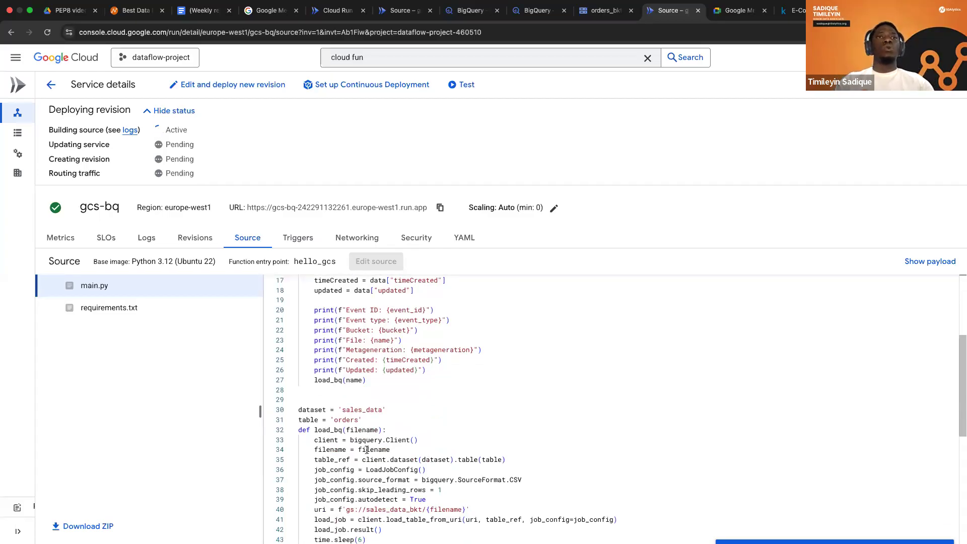
{"action": "scroll", "coordinate": [367, 450], "scroll_direction": "down", "scroll_amount": 2}
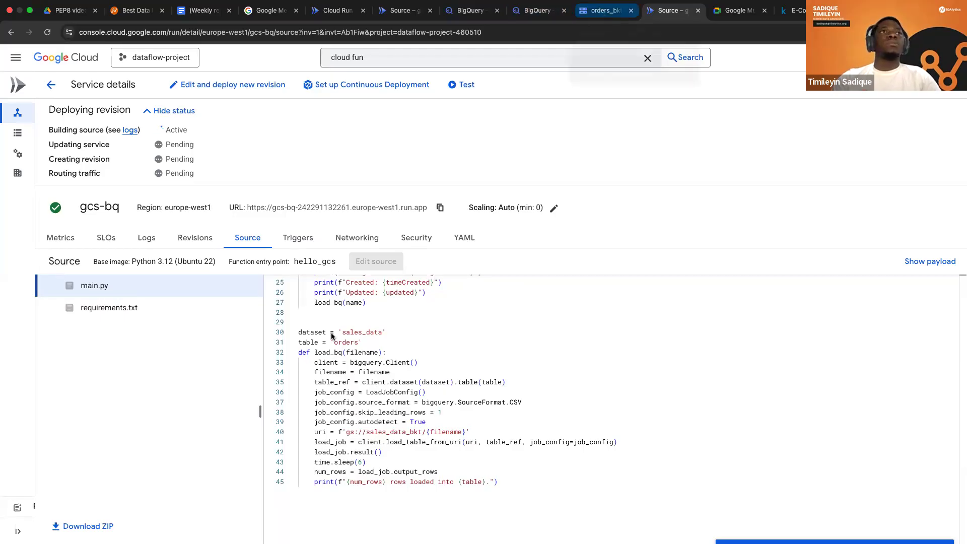
{"action": "key", "text": "ctrl+shift+Tab"}
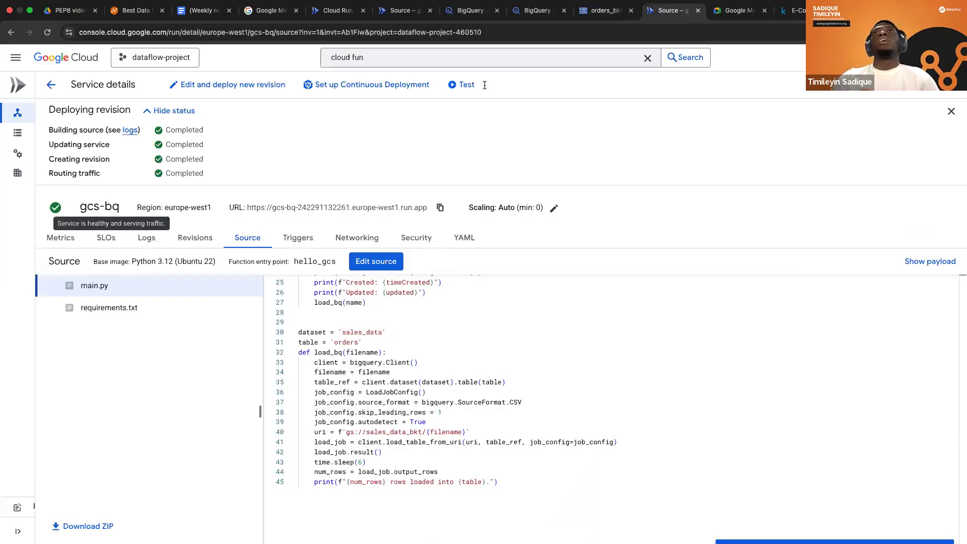
Upload sales_data.csv from the Downloads folder to the orders_bkt bucket.
{"action": "left_click", "coordinate": [598, 17]}
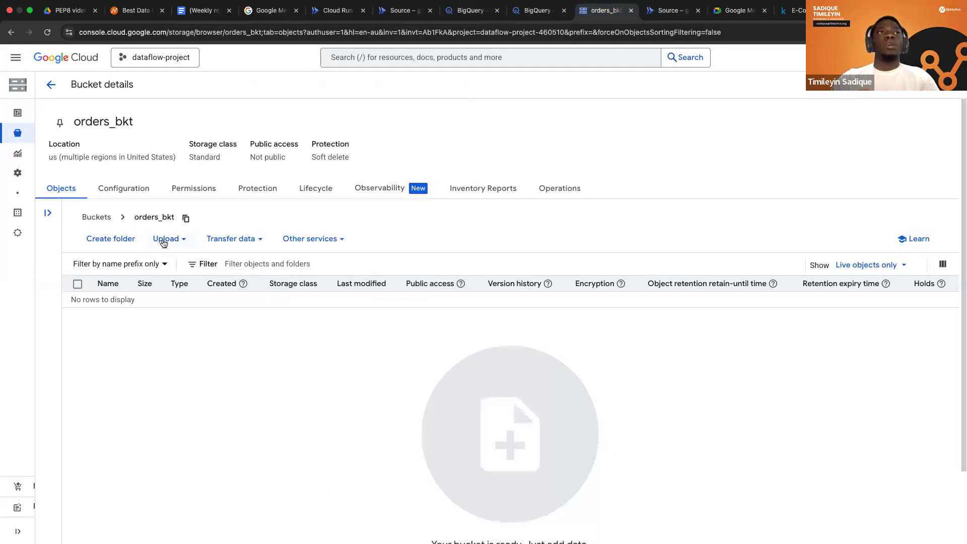
{"action": "left_click", "coordinate": [169, 239]}
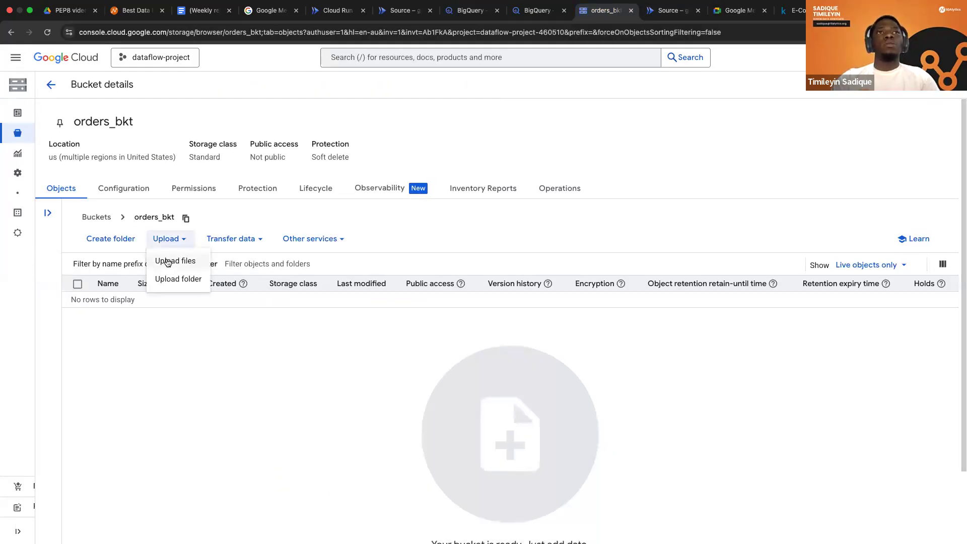
{"action": "left_click", "coordinate": [168, 261]}
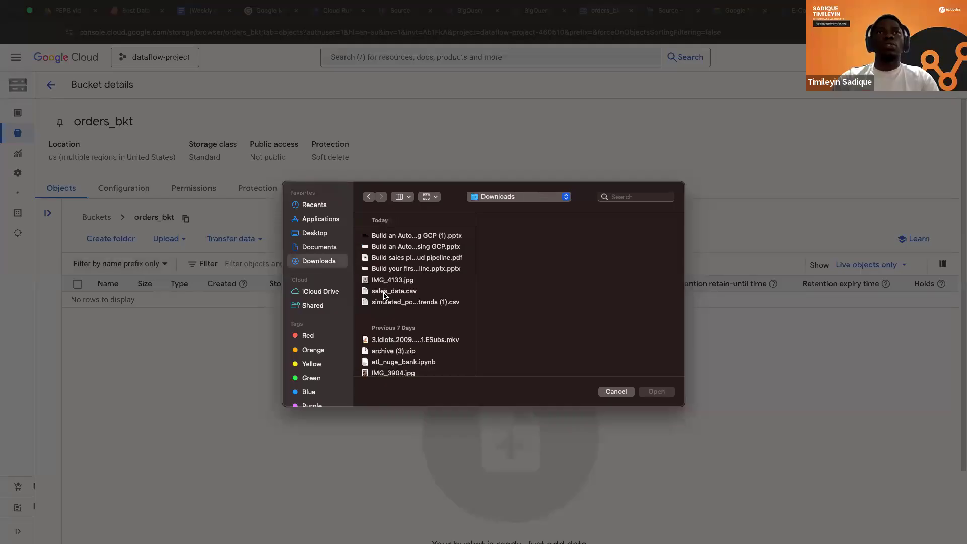
{"action": "left_click", "coordinate": [394, 295]}
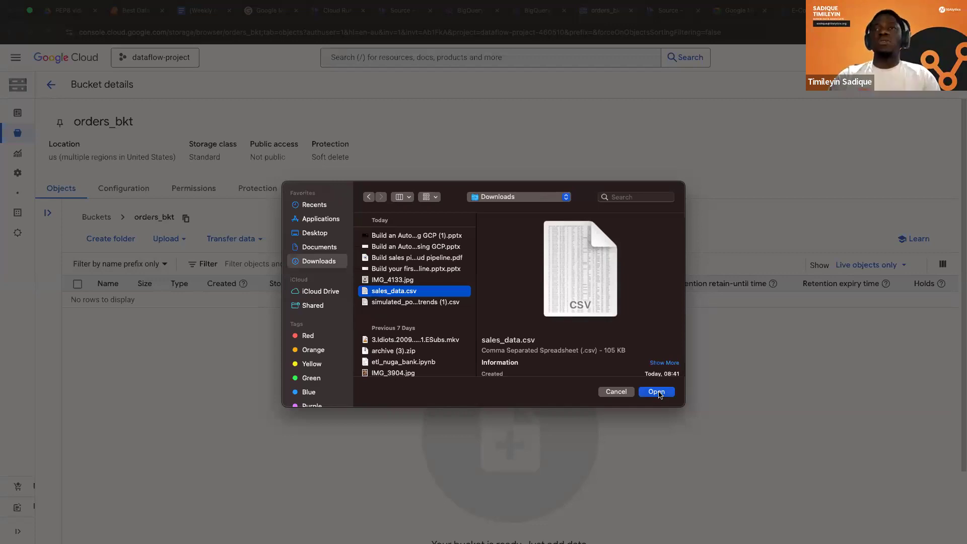
{"action": "left_click", "coordinate": [657, 392]}
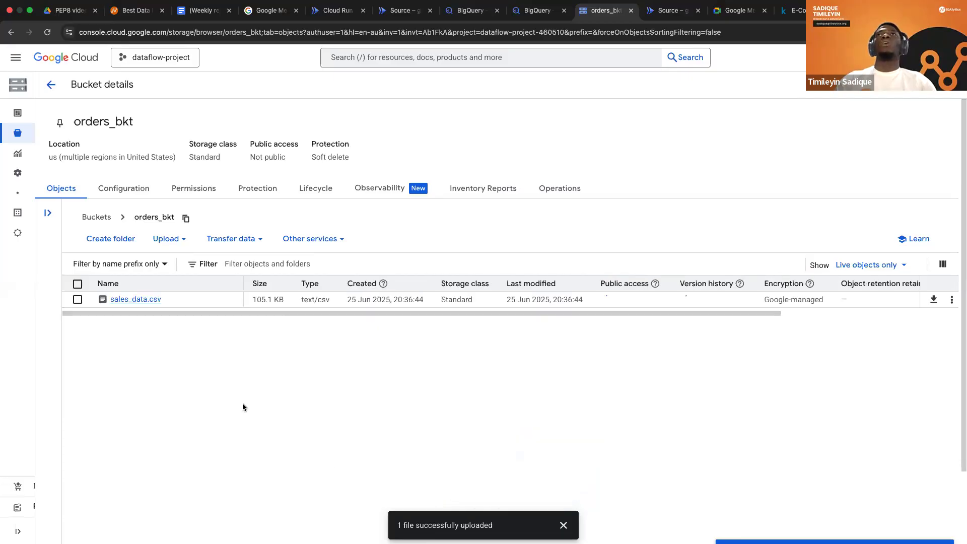
Examine the gcs-bq service's logs and metrics for activity triggered by the uploaded file.
{"action": "left_click", "coordinate": [670, 10]}
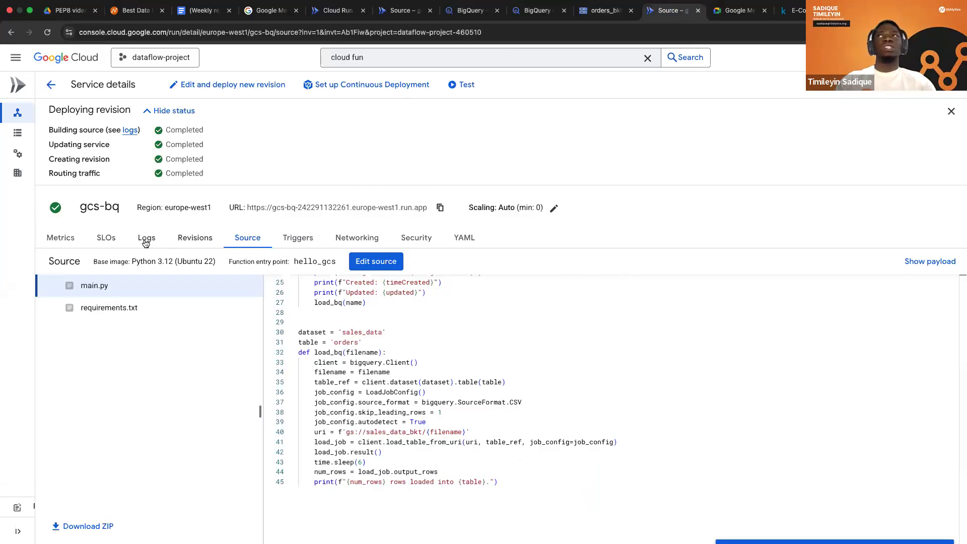
{"action": "left_click", "coordinate": [145, 241]}
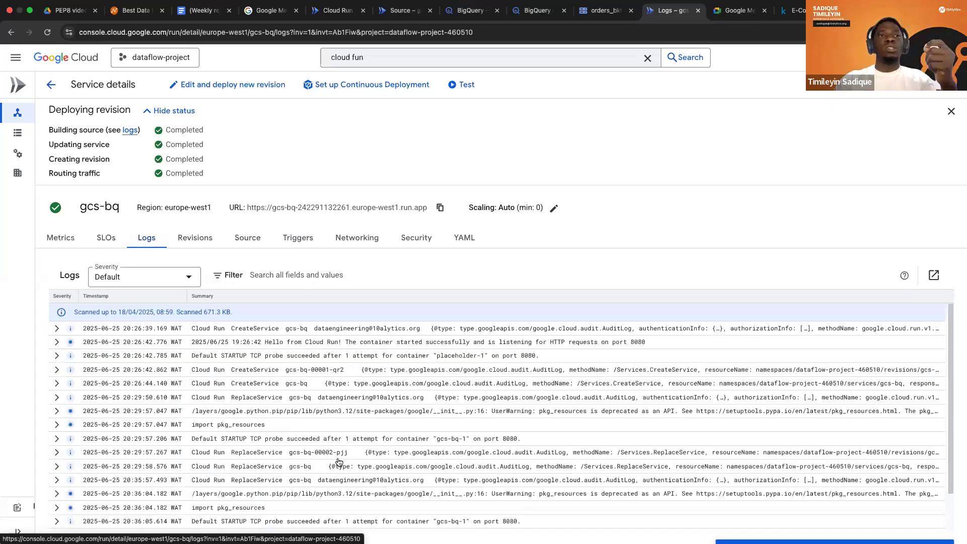
{"action": "scroll", "coordinate": [339, 462], "scroll_direction": "down", "scroll_amount": 2}
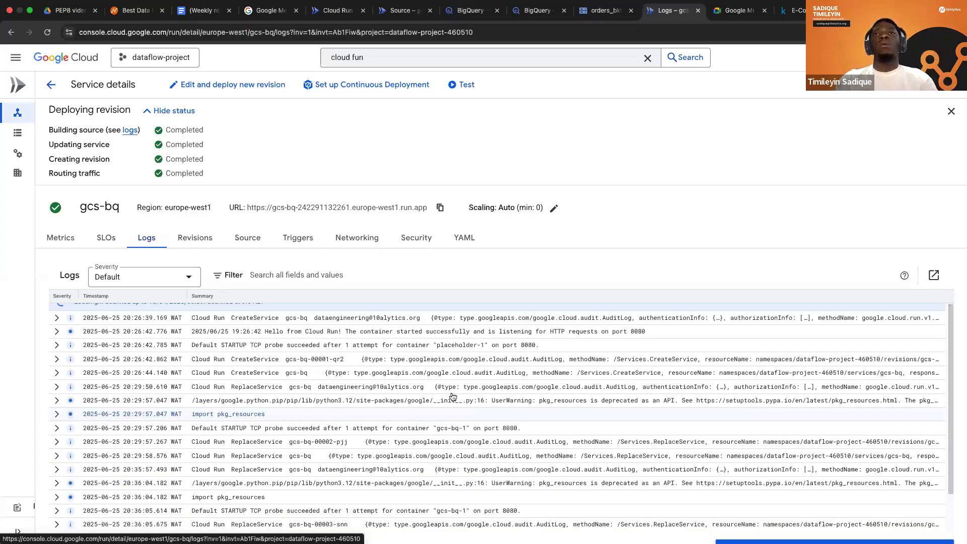
{"action": "scroll", "coordinate": [478, 418], "scroll_direction": "down", "scroll_amount": 2}
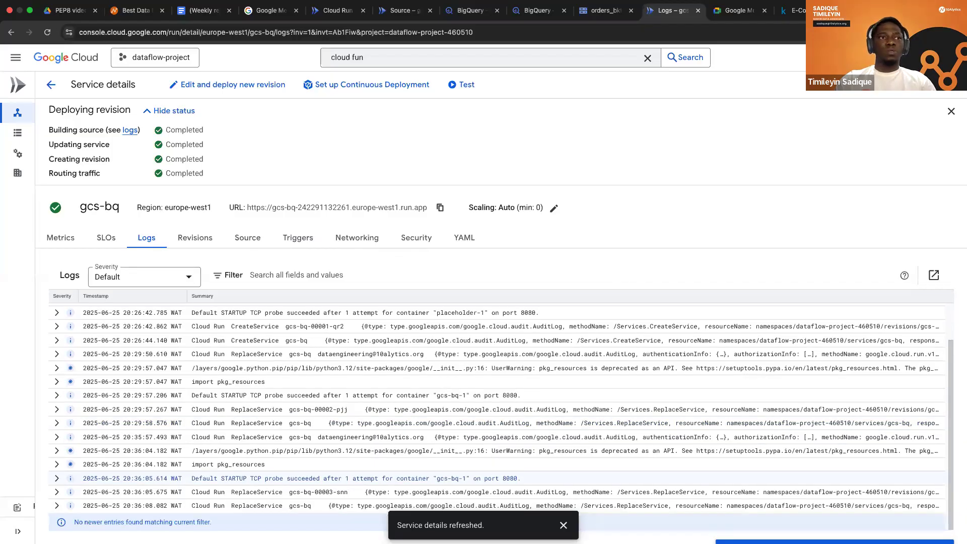
{"action": "left_click", "coordinate": [931, 85]}
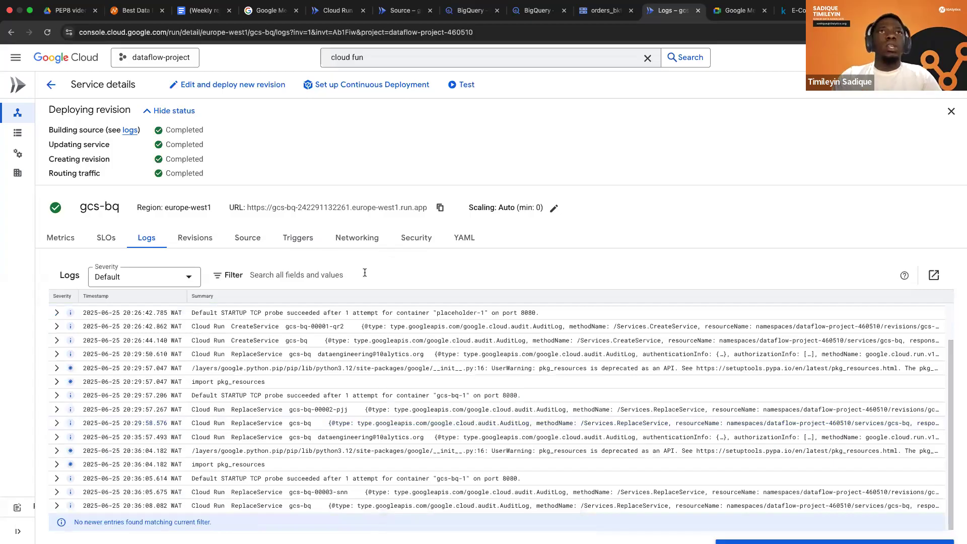
{"action": "left_click", "coordinate": [63, 235]}
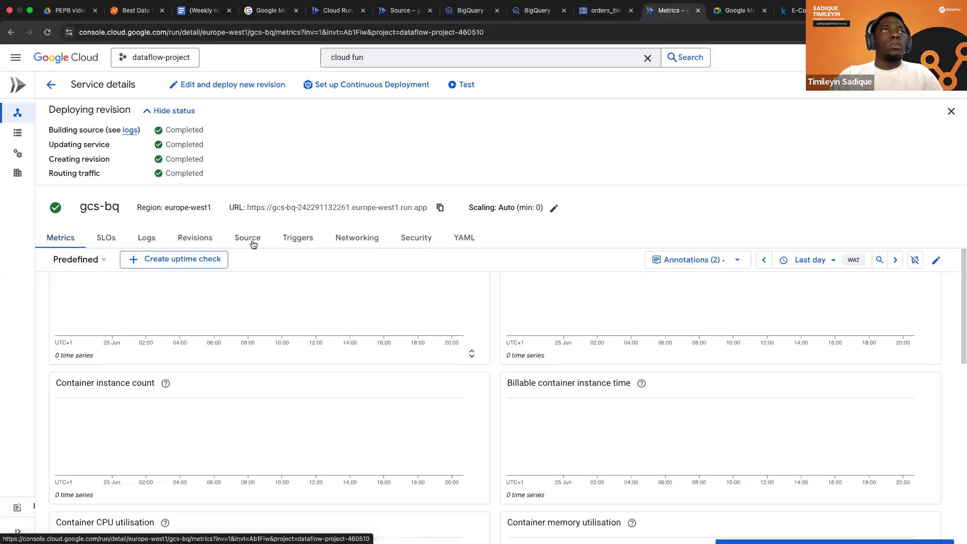
Examine the deployed main.py source and check the sales_data dataset in BigQuery.
{"action": "left_click", "coordinate": [252, 243]}
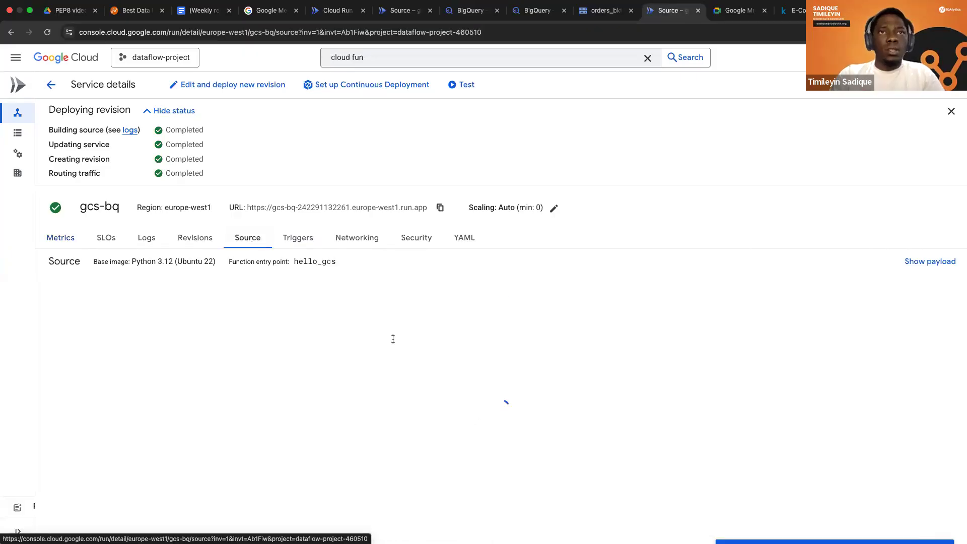
{"action": "scroll", "coordinate": [331, 446], "scroll_direction": "down", "scroll_amount": 5}
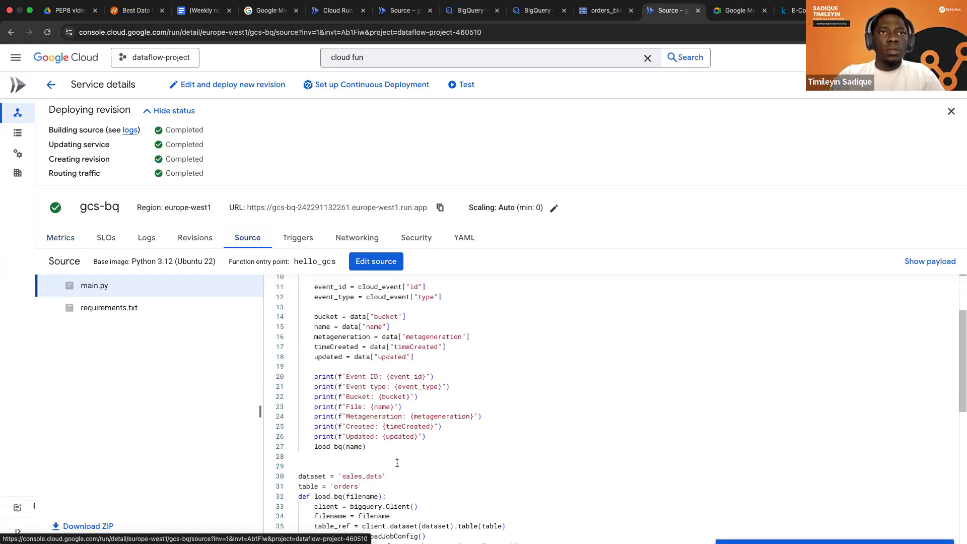
{"action": "scroll", "coordinate": [366, 453], "scroll_direction": "down", "scroll_amount": 3}
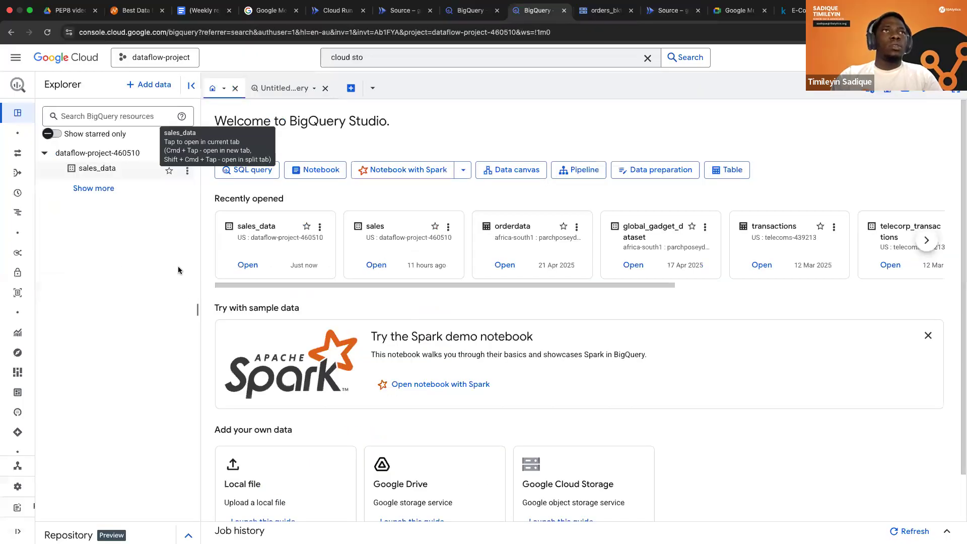
{"action": "key", "text": "ctrl+Tab"}
{"action": "key", "text": "ctrl+Tab"}
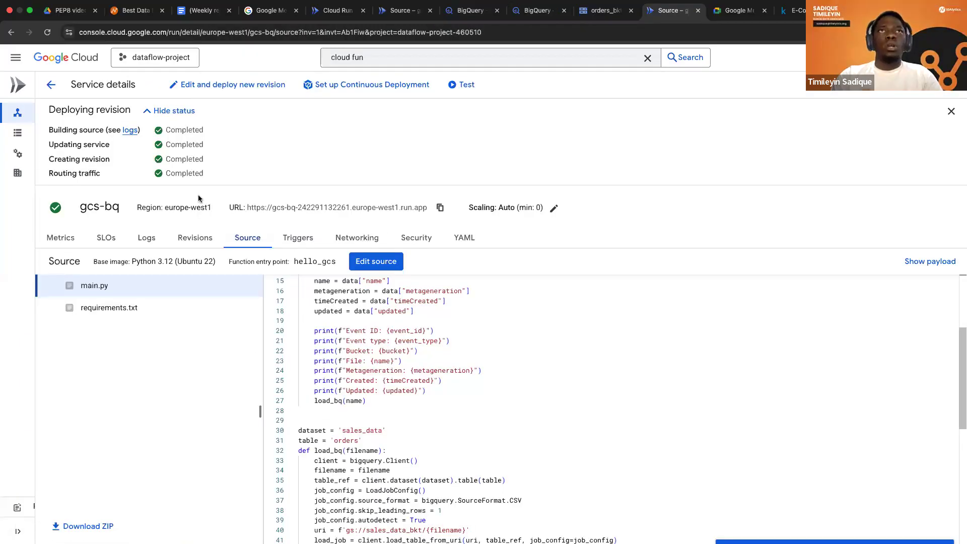
Examine the gcs-bq service's new revision settings for containers, volumes, networking and security.
{"action": "left_click", "coordinate": [206, 87]}
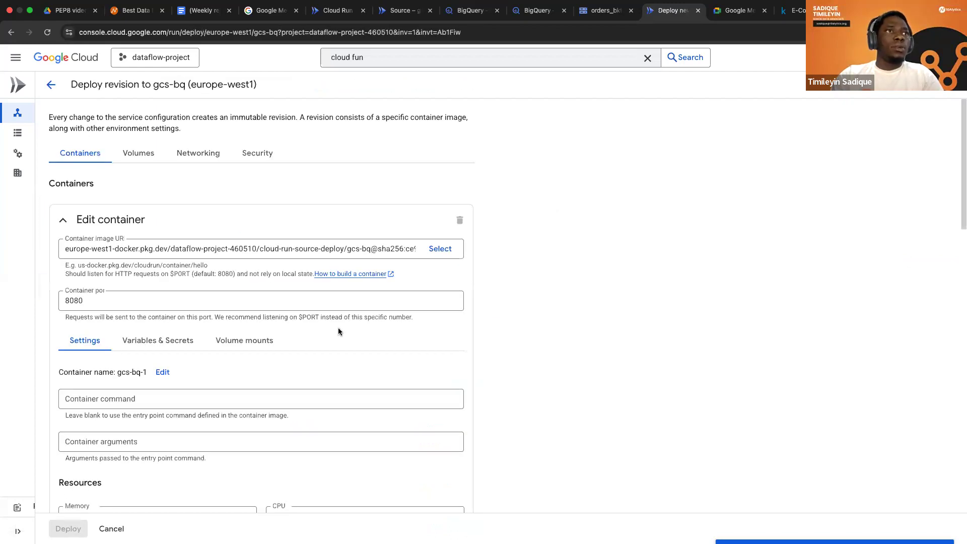
{"action": "scroll", "coordinate": [338, 331], "scroll_direction": "down", "scroll_amount": 5}
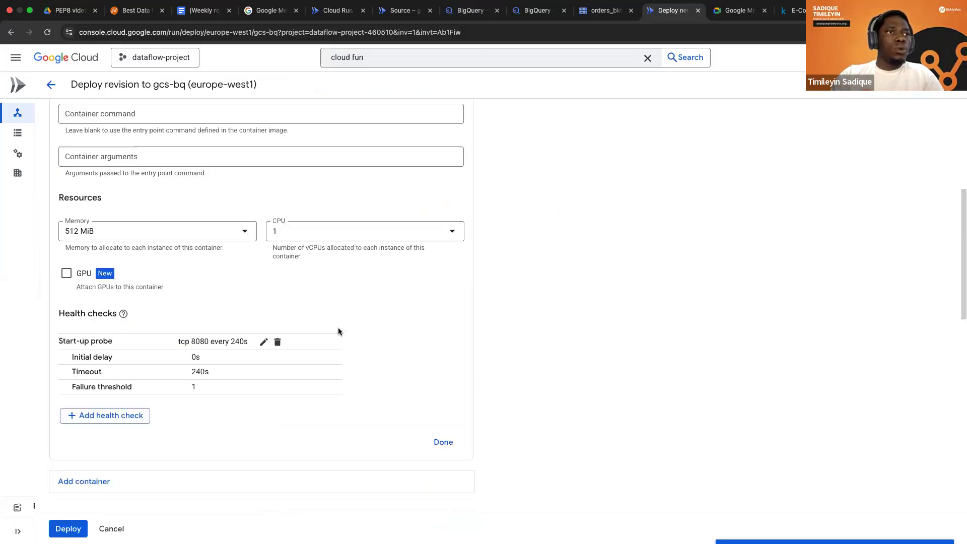
{"action": "scroll", "coordinate": [339, 331], "scroll_direction": "down", "scroll_amount": 5}
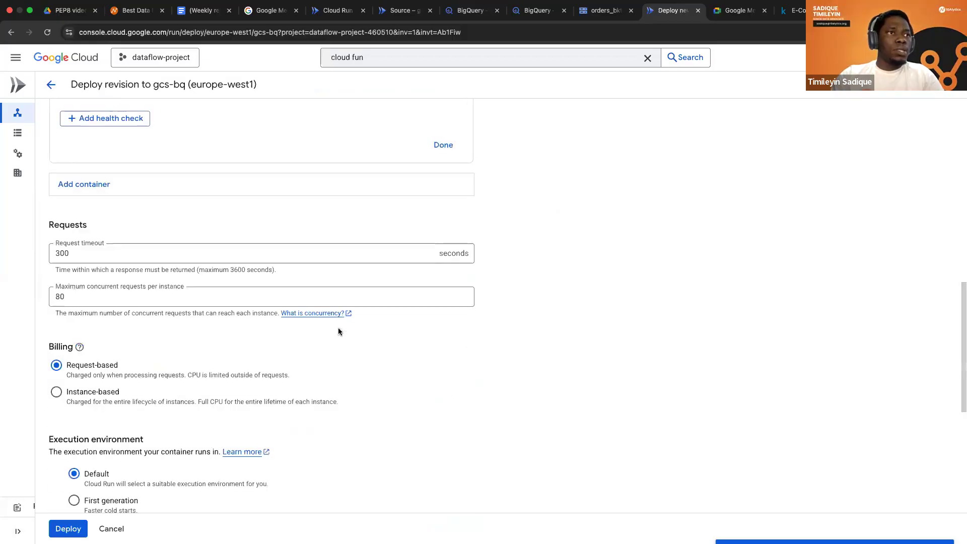
{"action": "scroll", "coordinate": [338, 331], "scroll_direction": "down", "scroll_amount": 5}
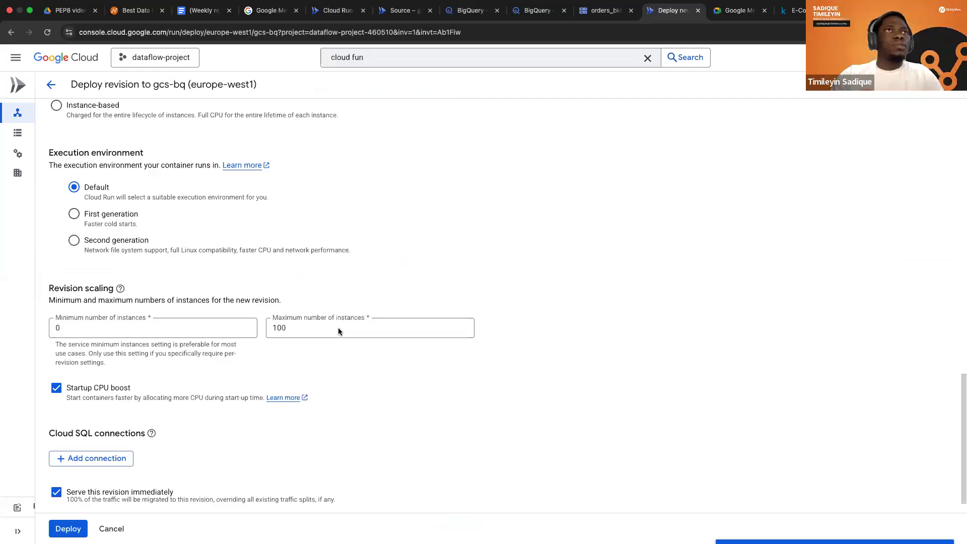
{"action": "scroll", "coordinate": [190, 155], "scroll_direction": "up", "scroll_amount": 15}
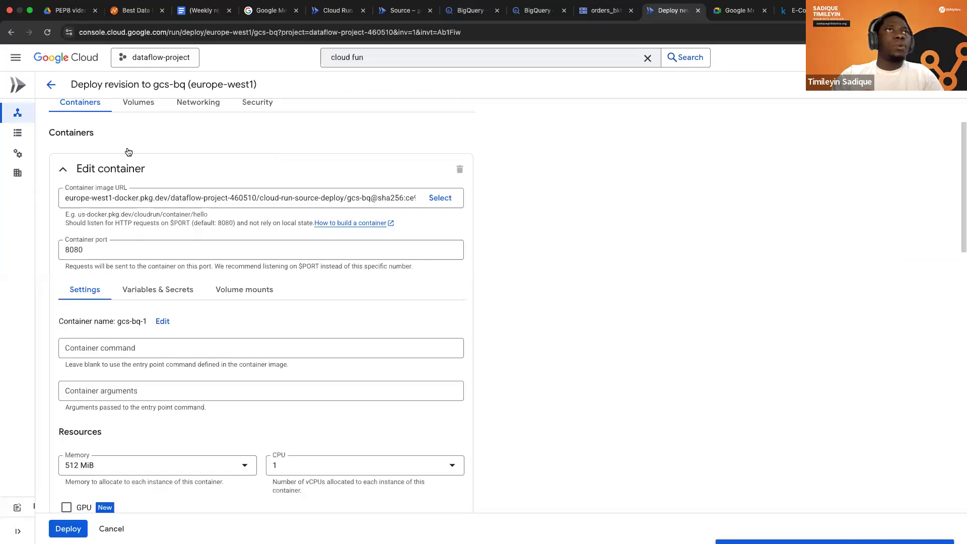
{"action": "scroll", "coordinate": [70, 222], "scroll_direction": "up", "scroll_amount": 2}
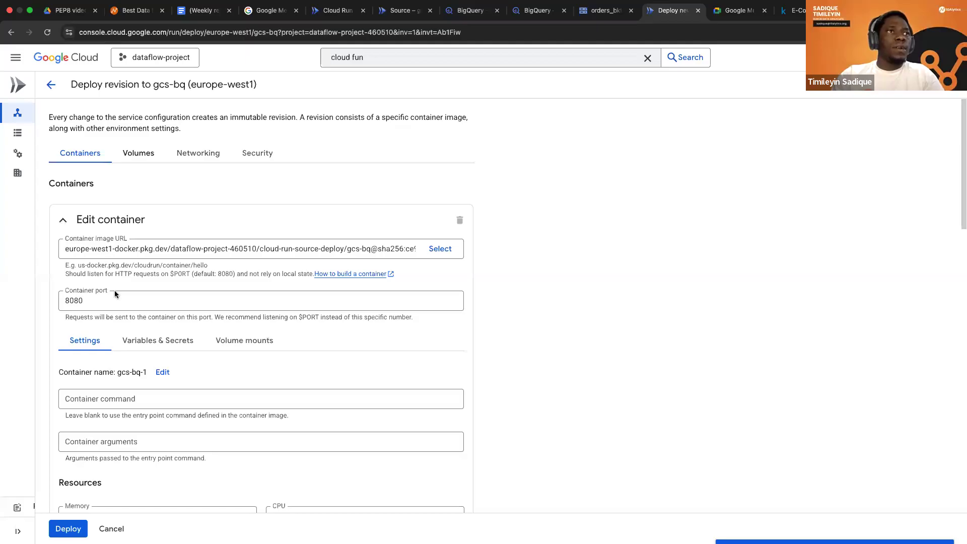
{"action": "left_click", "coordinate": [138, 153]}
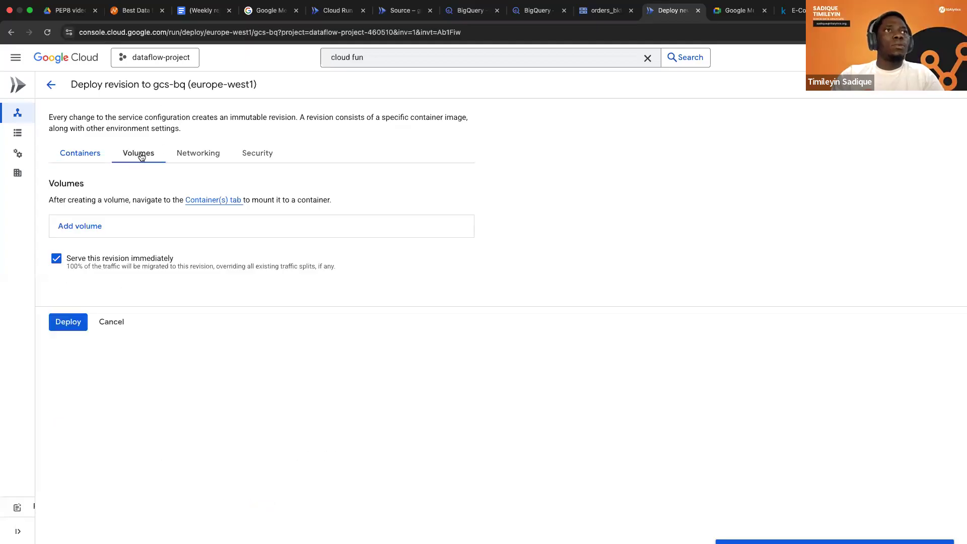
{"action": "left_click", "coordinate": [196, 153]}
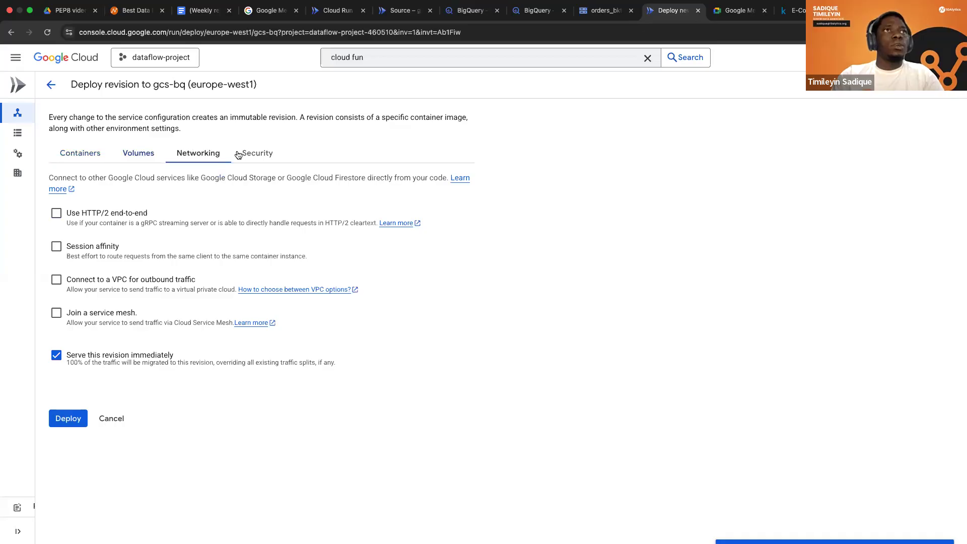
{"action": "left_click", "coordinate": [238, 154]}
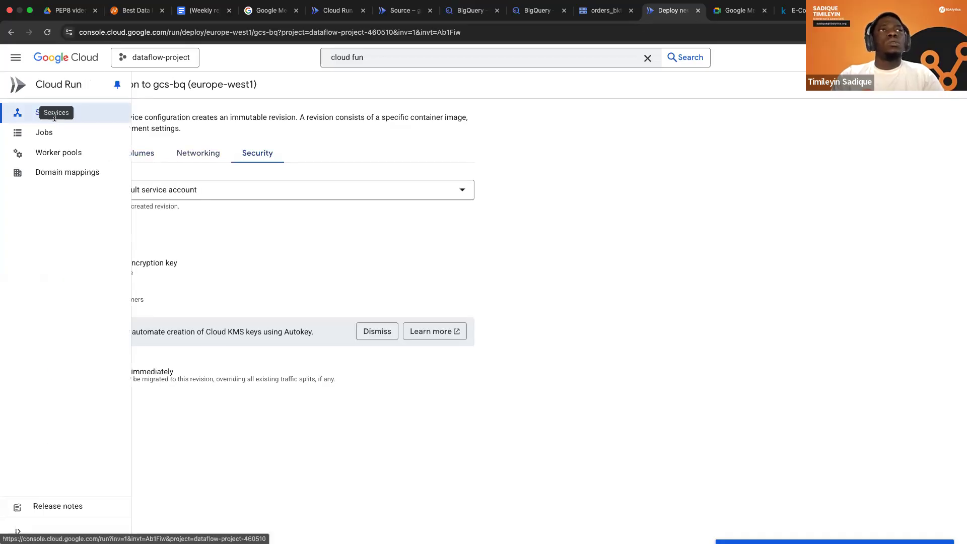
Delete the gcs-bq service from the Cloud Run services list.
{"action": "left_click", "coordinate": [54, 114]}
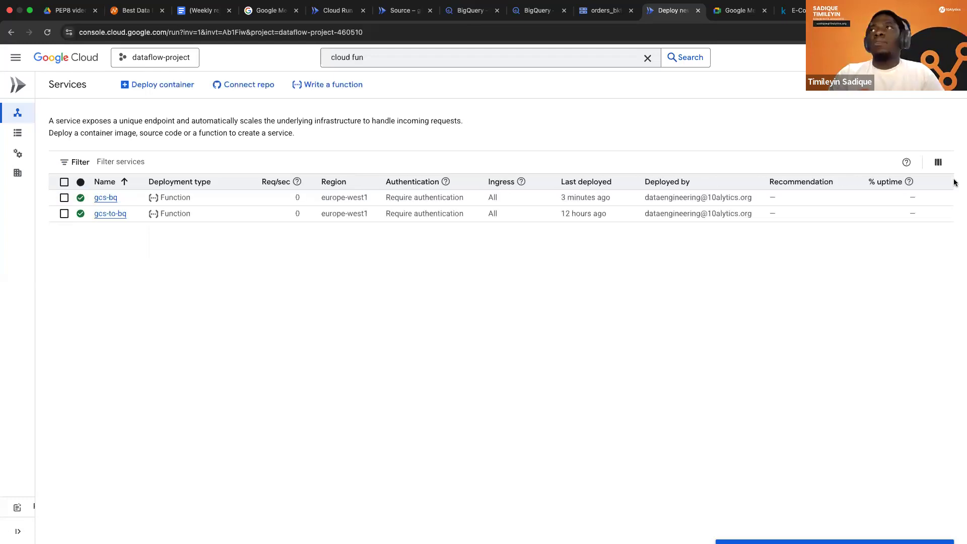
{"action": "left_click", "coordinate": [64, 198]}
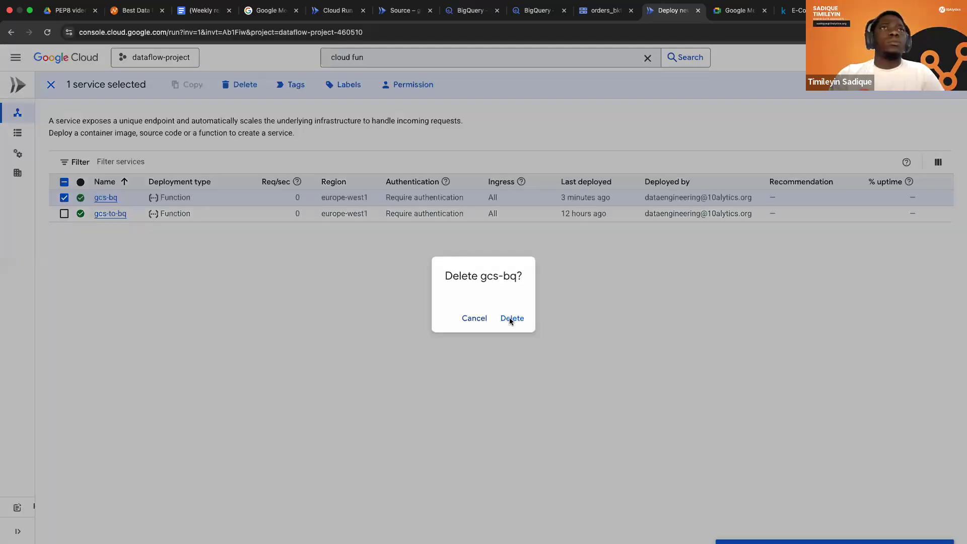
{"action": "left_click", "coordinate": [511, 318]}
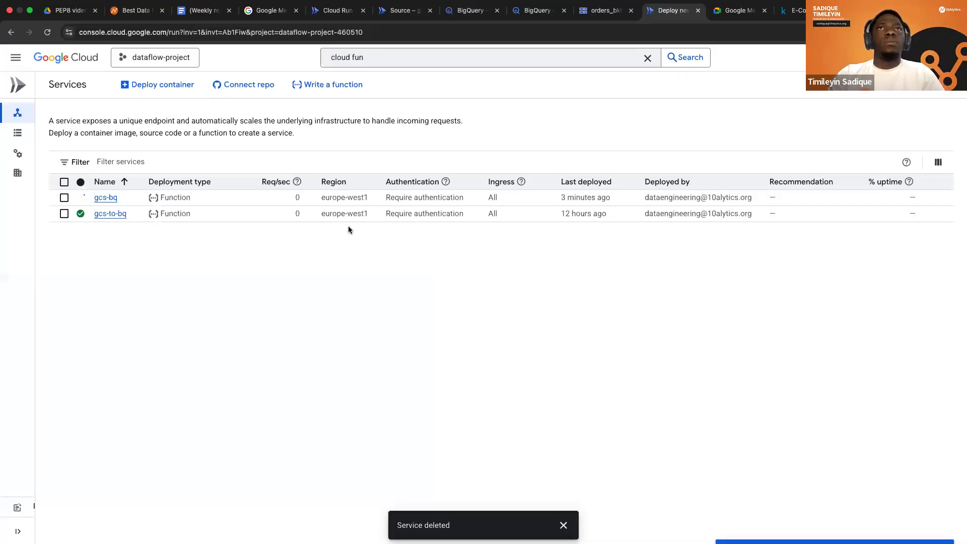
Start a new inline-editor function named gcs-bq with the Python 3.11 runtime.
{"action": "left_click", "coordinate": [335, 86]}
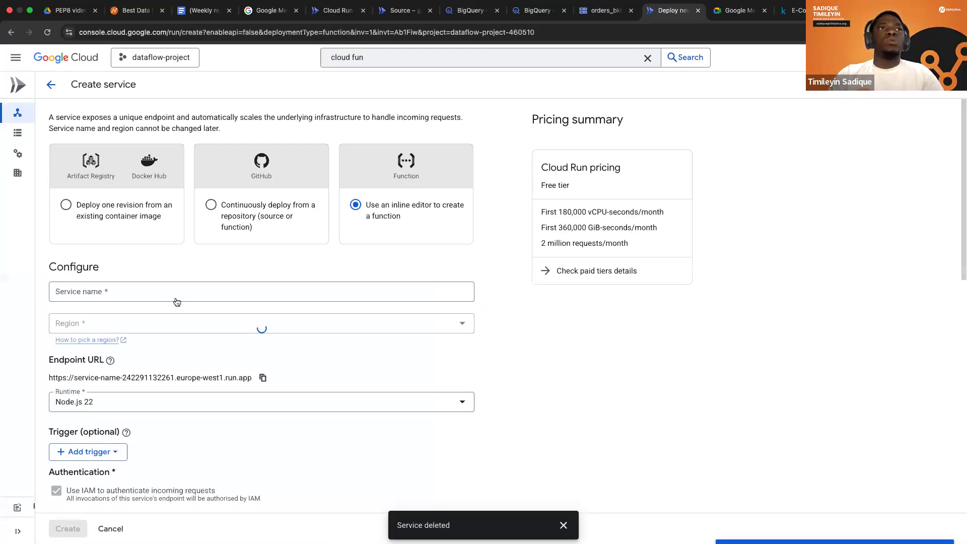
{"action": "left_click", "coordinate": [159, 292]}
{"action": "type", "text": "b"}
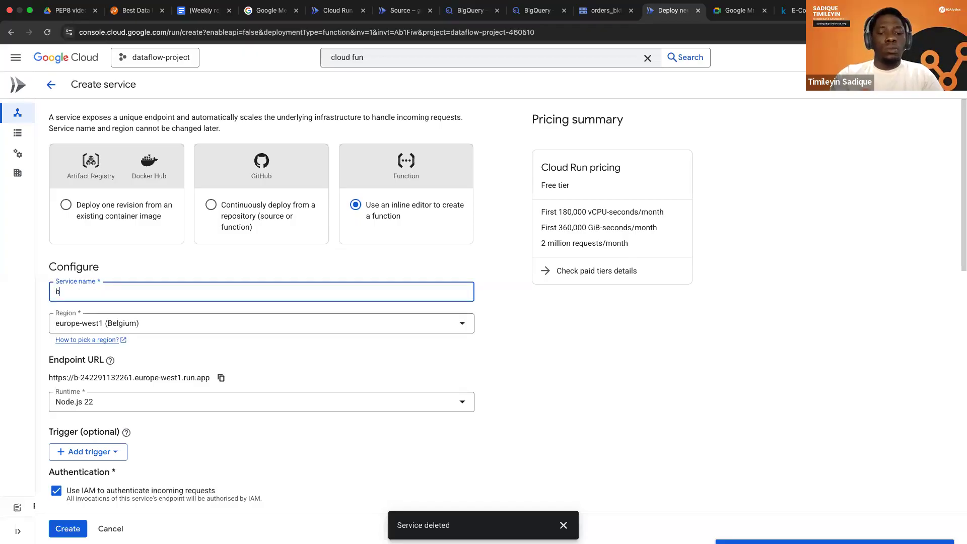
{"action": "key", "text": "BackSpace"}
{"action": "type", "text": "gcs-bq"}
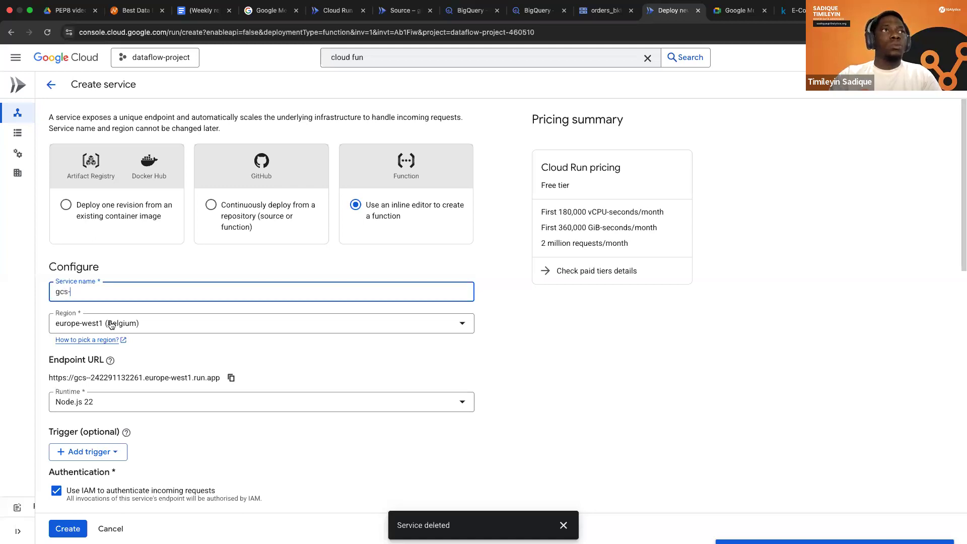
{"action": "left_click", "coordinate": [180, 406]}
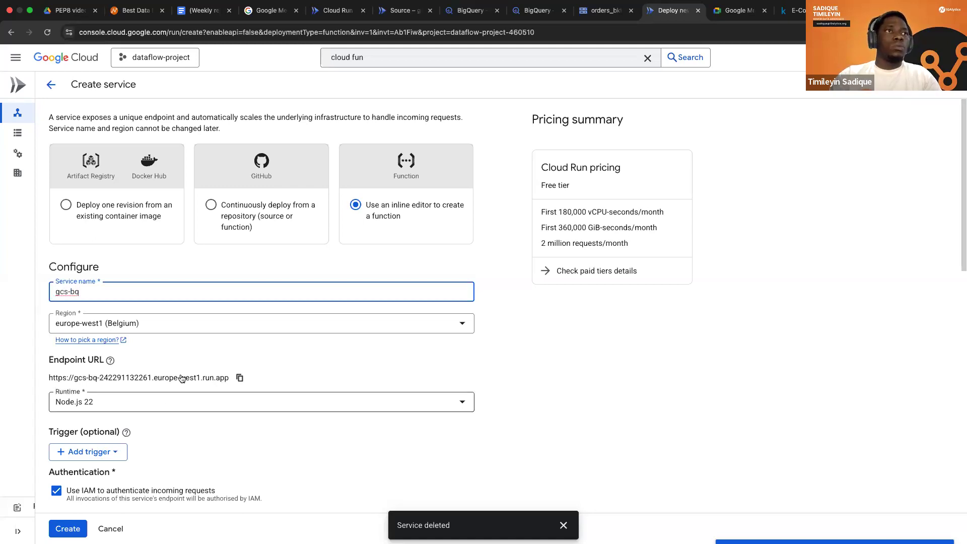
{"action": "scroll", "coordinate": [181, 377], "scroll_direction": "down", "scroll_amount": 4}
{"action": "left_click", "coordinate": [122, 347]}
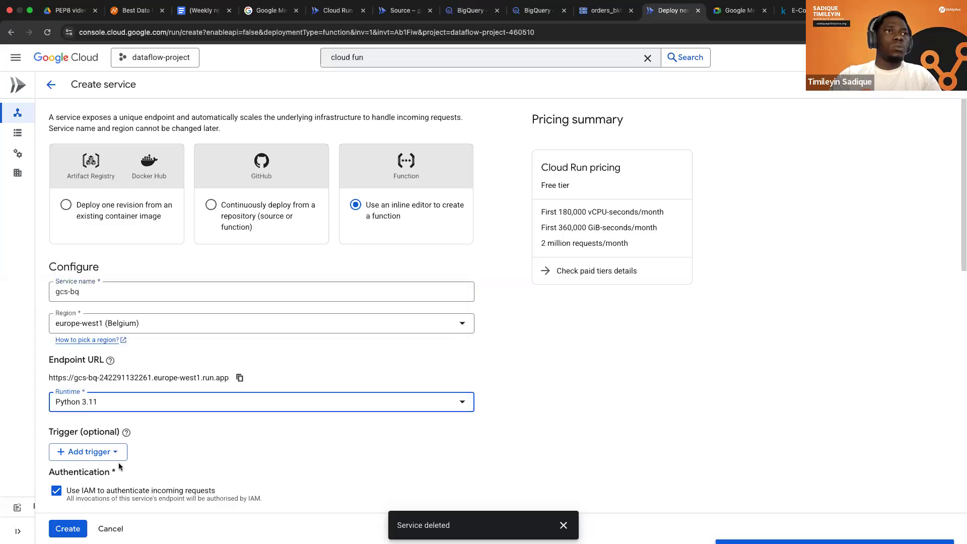
Add a Cloud Storage trigger for google.cloud.storage.object.v1.finalized events on the orders_bkt bucket, and create the service.
{"action": "left_click", "coordinate": [117, 461]}
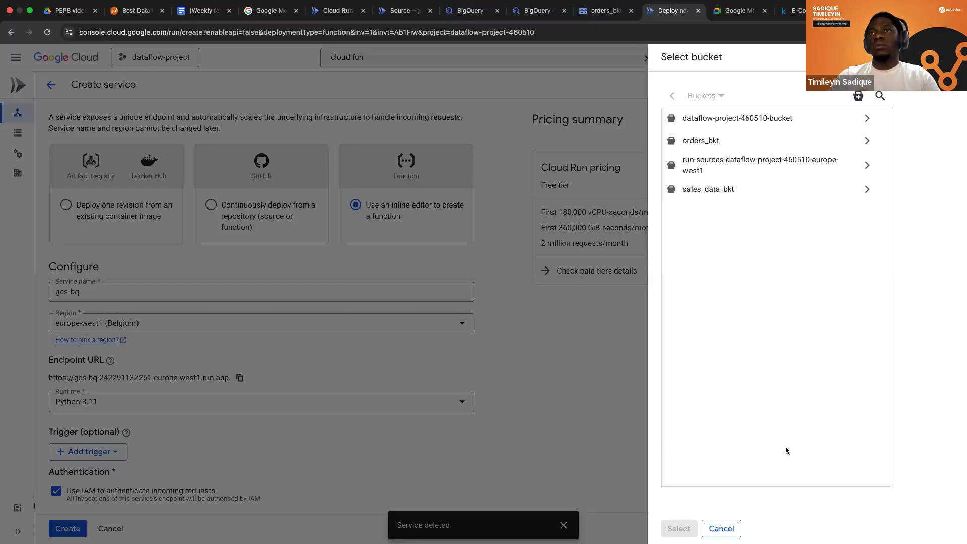
{"action": "left_click", "coordinate": [720, 529]}
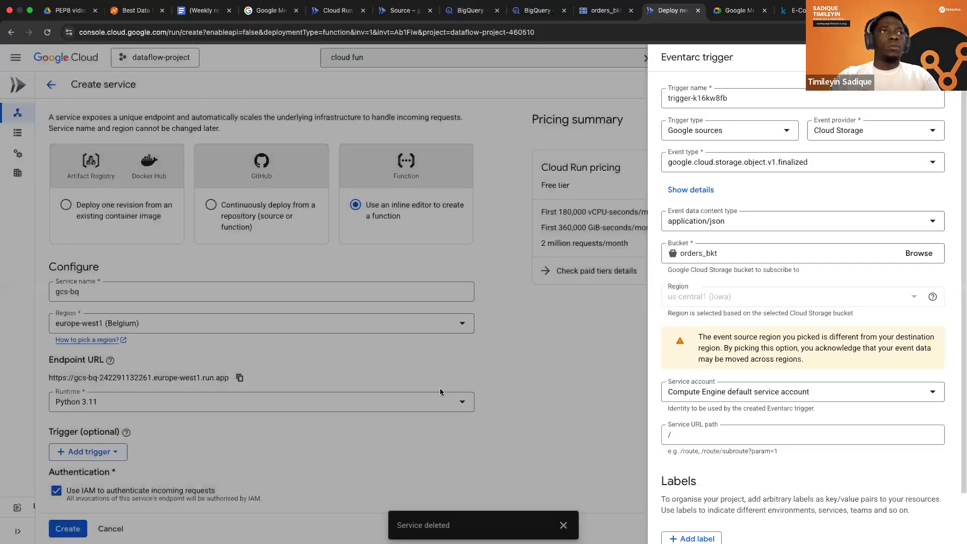
{"action": "left_click", "coordinate": [440, 389]}
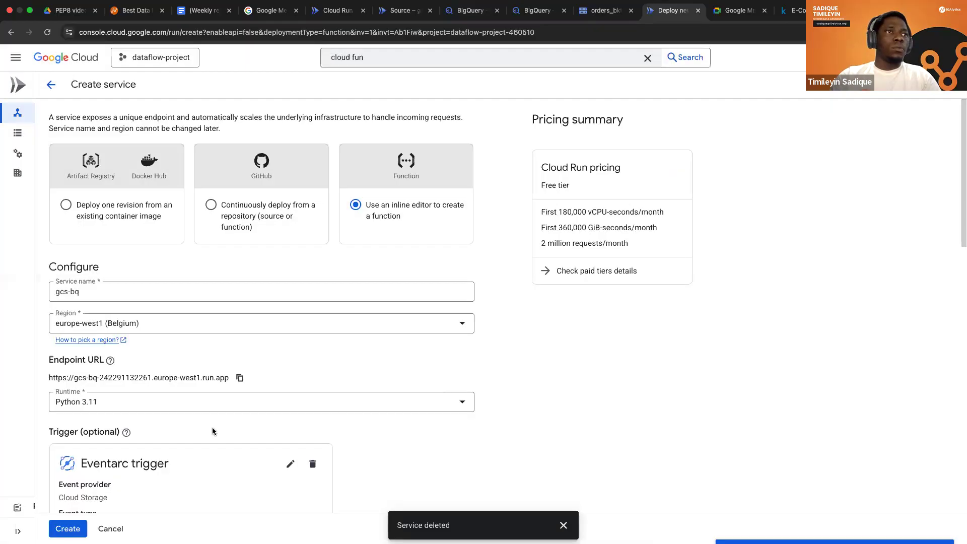
{"action": "scroll", "coordinate": [93, 520], "scroll_direction": "down", "scroll_amount": 10}
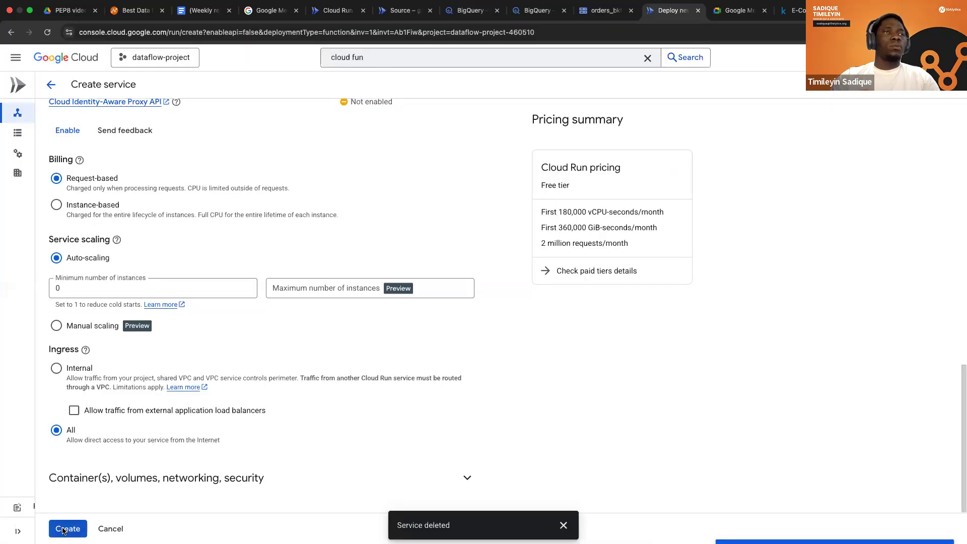
{"action": "left_click", "coordinate": [64, 529]}
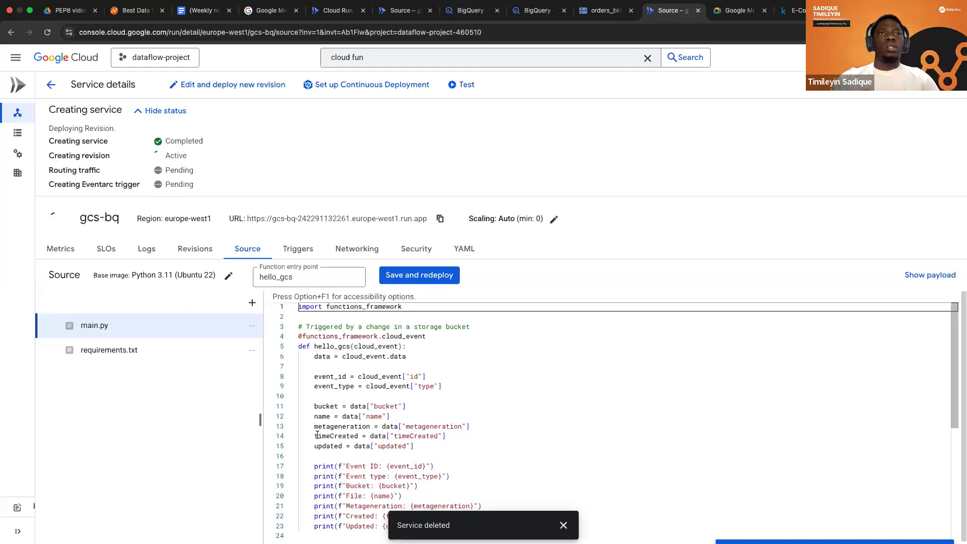
Paste the load_bq code at the end of main.py and set its dataset variable to 'sales_data'.
{"action": "key", "text": "super+Down"}
{"action": "key", "text": "Return"}
{"action": "key", "text": "Return"}
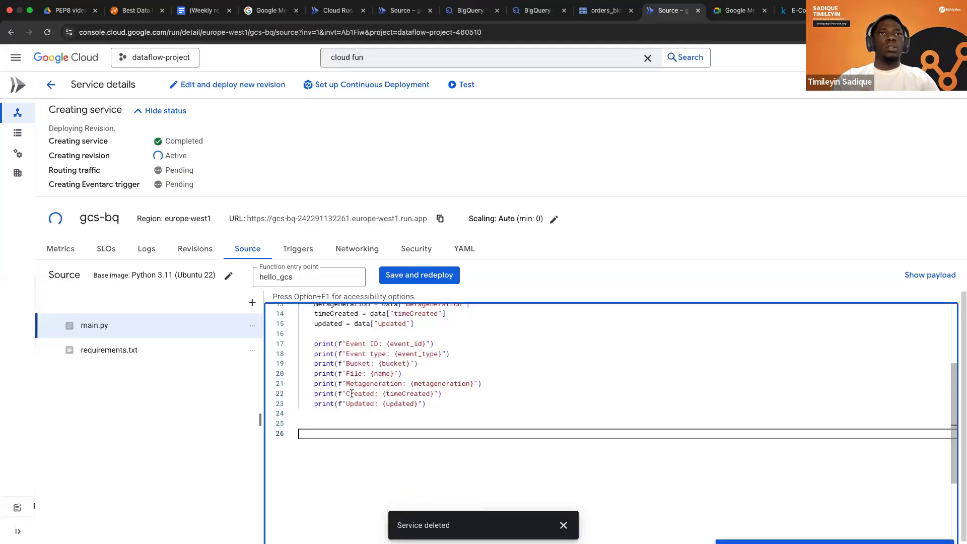
{"action": "key", "text": "super+v"}
{"action": "left_click", "coordinate": [363, 418]}
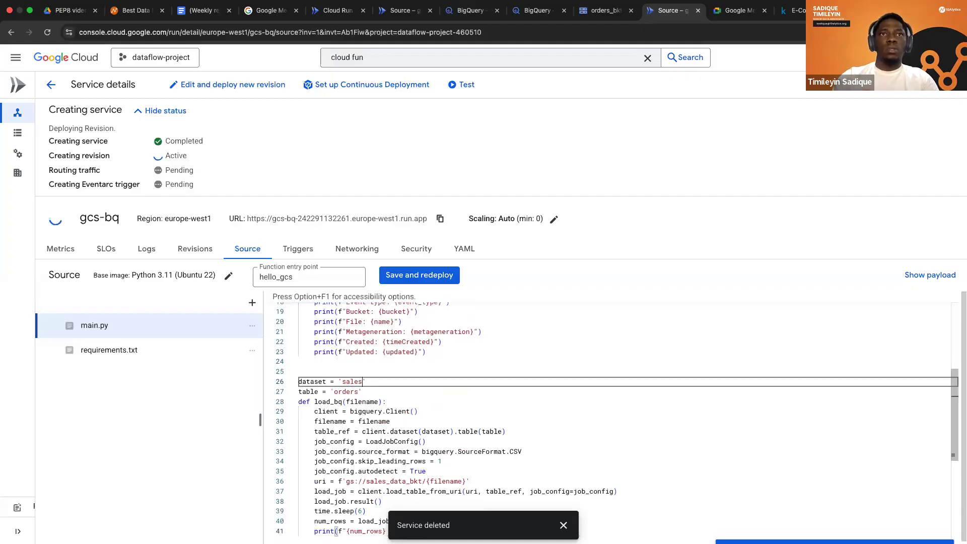
{"action": "type", "text": "_d"}
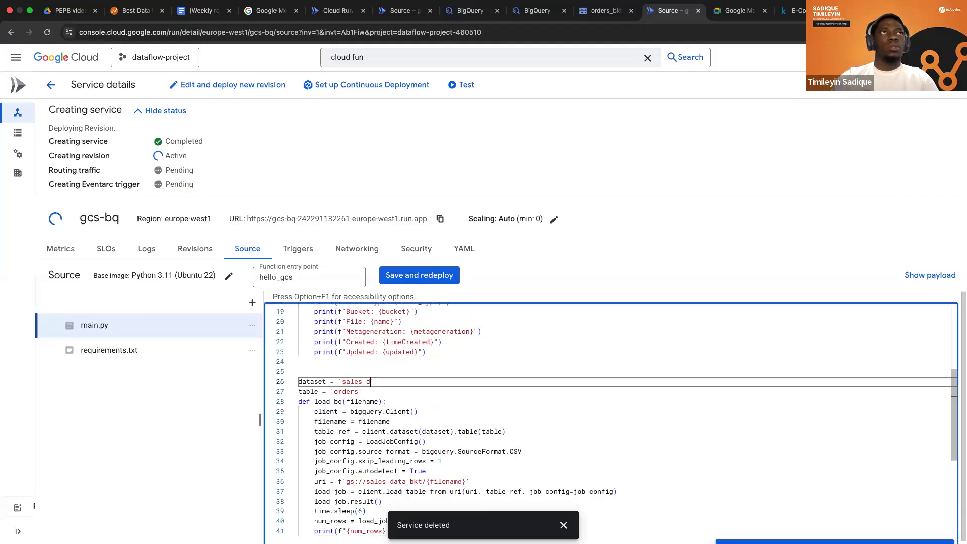
{"action": "type", "text": "ata'"}
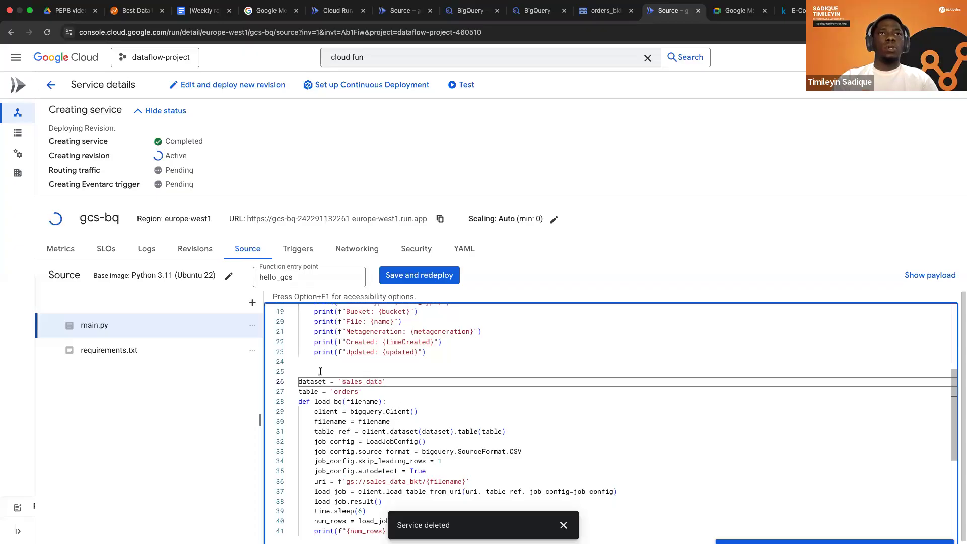
Add a load_bq(name) call at the end of hello_gcs, after the line printing the updated time.
{"action": "left_click", "coordinate": [432, 352]}
{"action": "key", "text": "Return"}
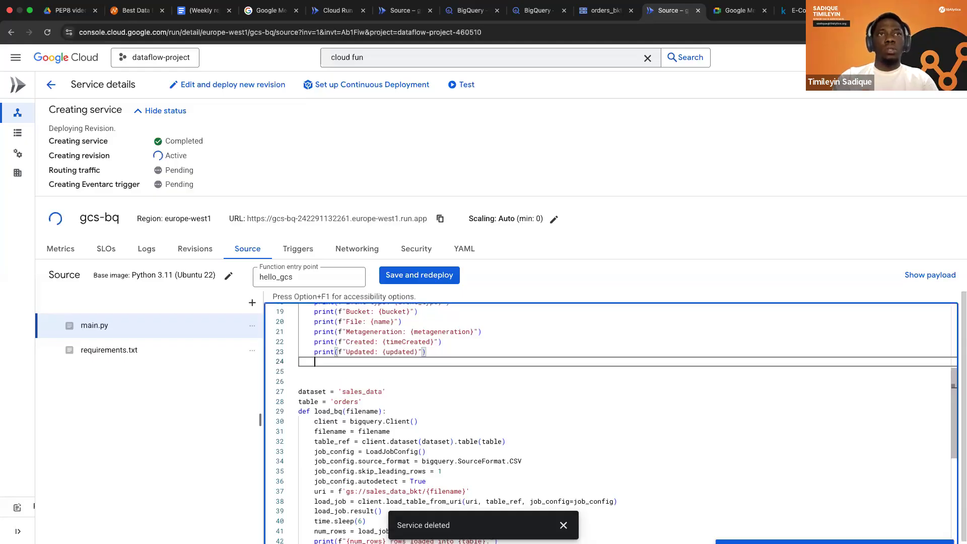
{"action": "type", "text": "load"}
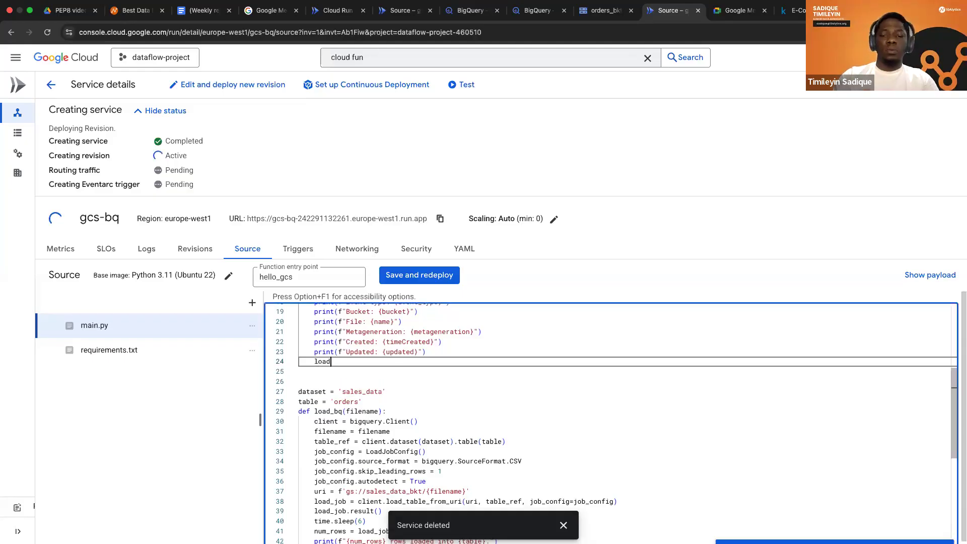
{"action": "type", "text": "_bq"}
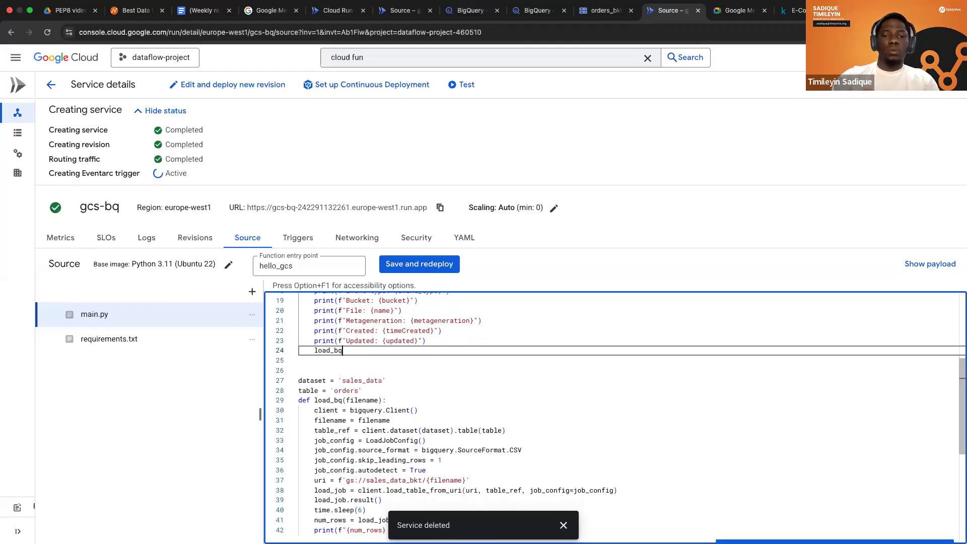
{"action": "type", "text": "(name"}
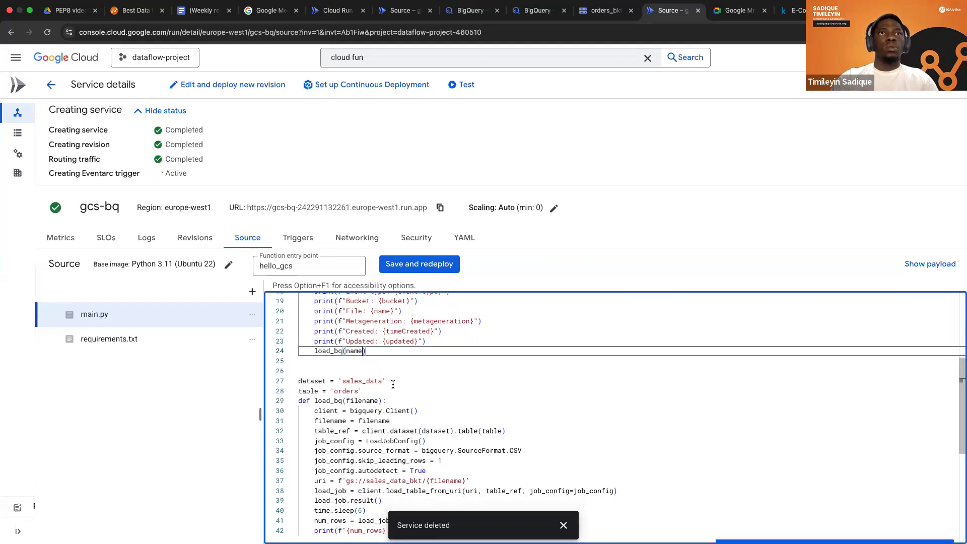
Add the line 'from google.cloud import bigquery' below the functions_framework import at the start of main.py.
{"action": "scroll", "coordinate": [393, 385], "scroll_direction": "up", "scroll_amount": 3}
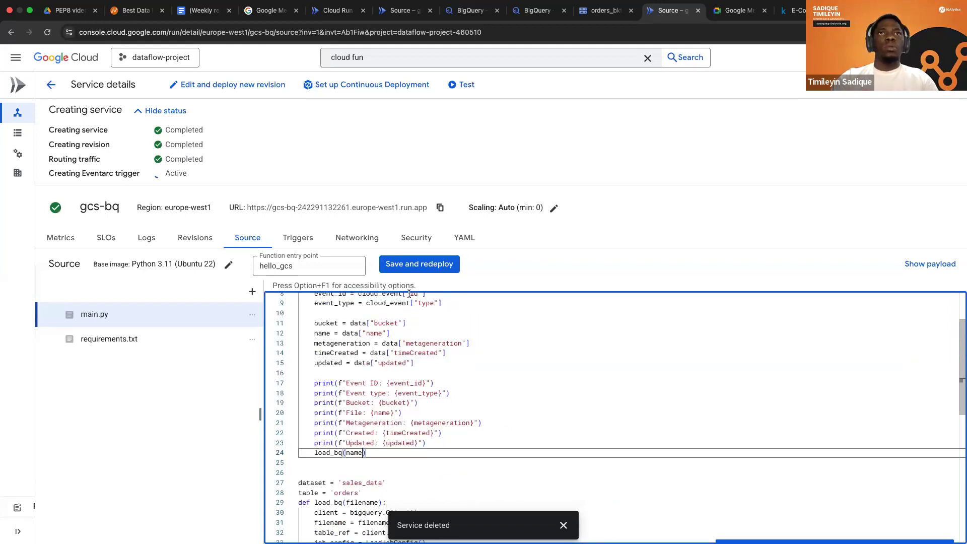
{"action": "scroll", "coordinate": [409, 294], "scroll_direction": "up", "scroll_amount": 2}
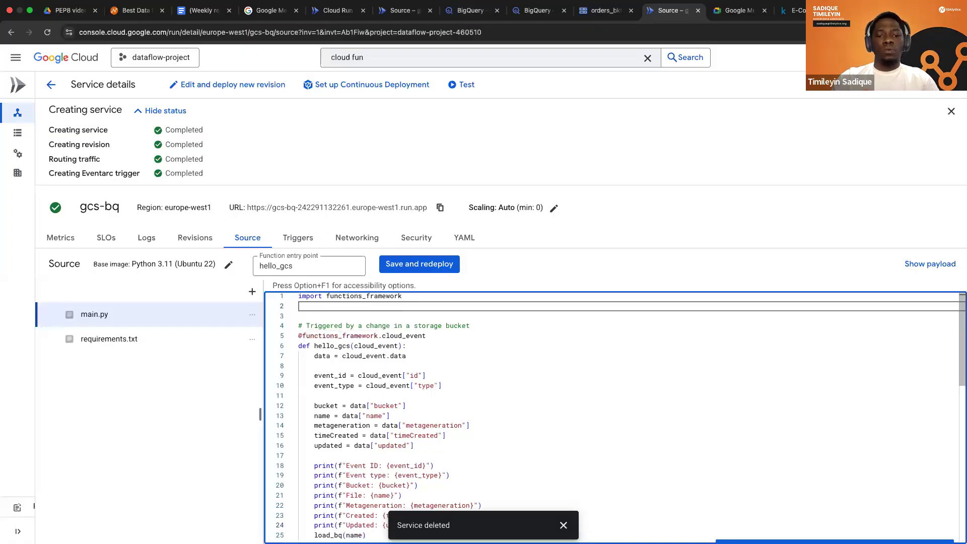
{"action": "type", "text": "from g"}
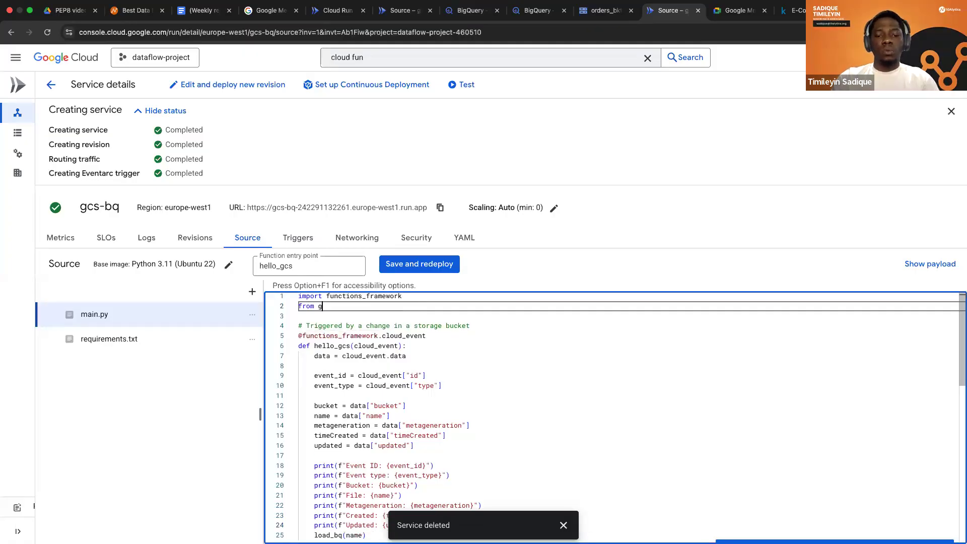
{"action": "type", "text": "oogle"}
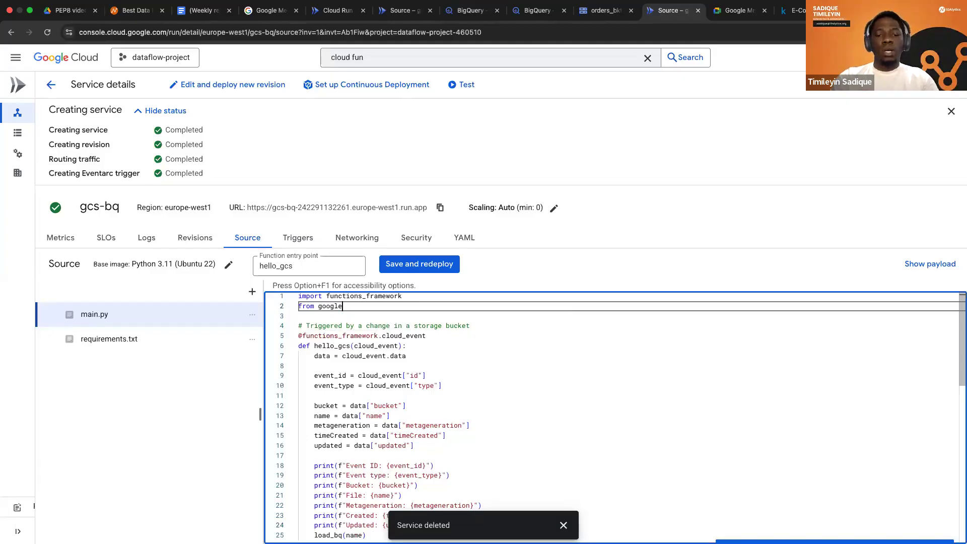
{"action": "type", "text": ".cloud"}
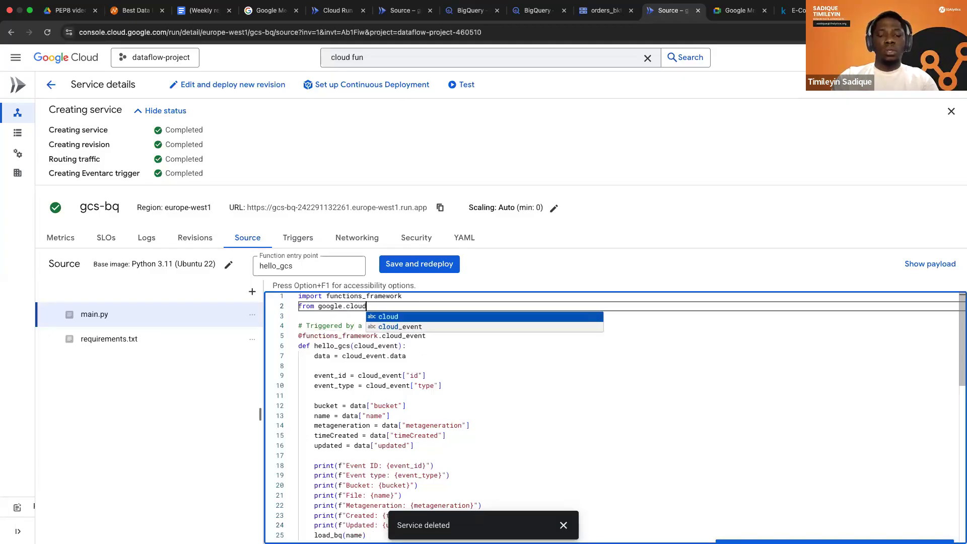
{"action": "type", "text": " import bi"}
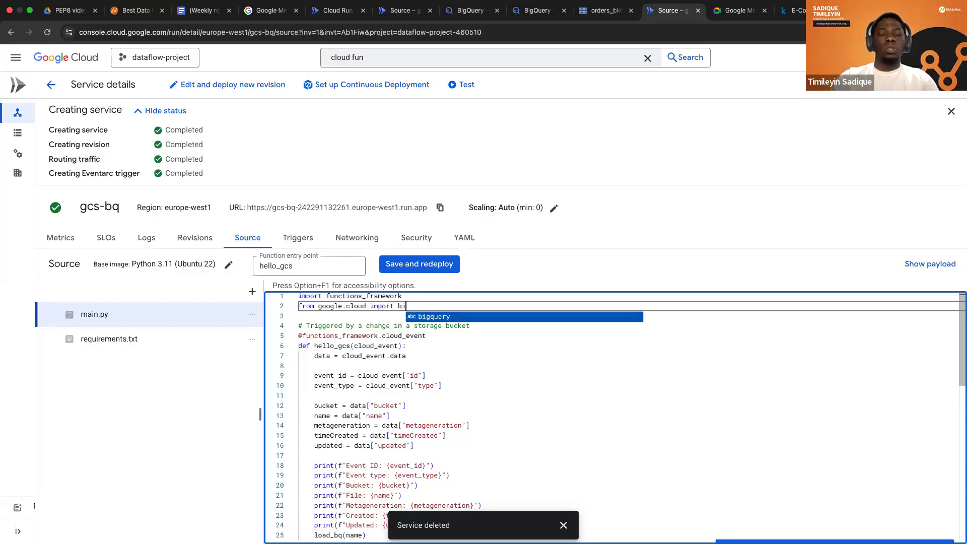
{"action": "key", "text": "Return"}
{"action": "key", "text": "Return"}
Add 'from google.cloud.bigquery import LoadJobConfig' and 'import time' below the bigquery import in main.py.
{"action": "type", "text": "fr"}
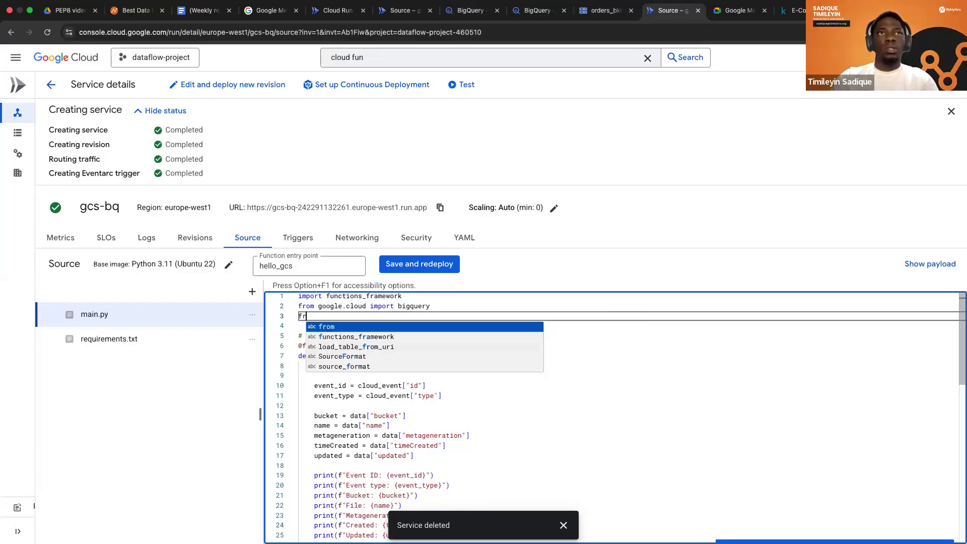
{"action": "type", "text": "om g"}
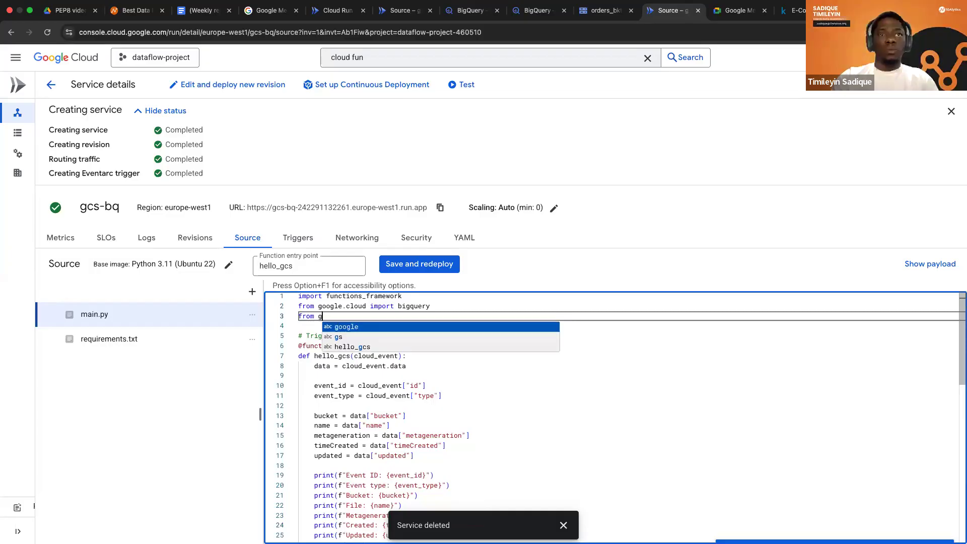
{"action": "type", "text": "oogle.c"}
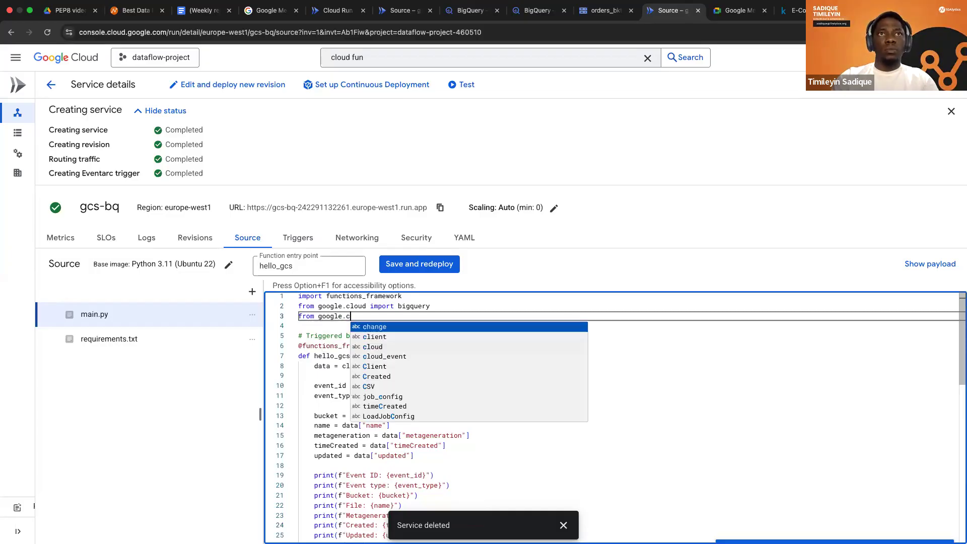
{"action": "type", "text": "loud"}
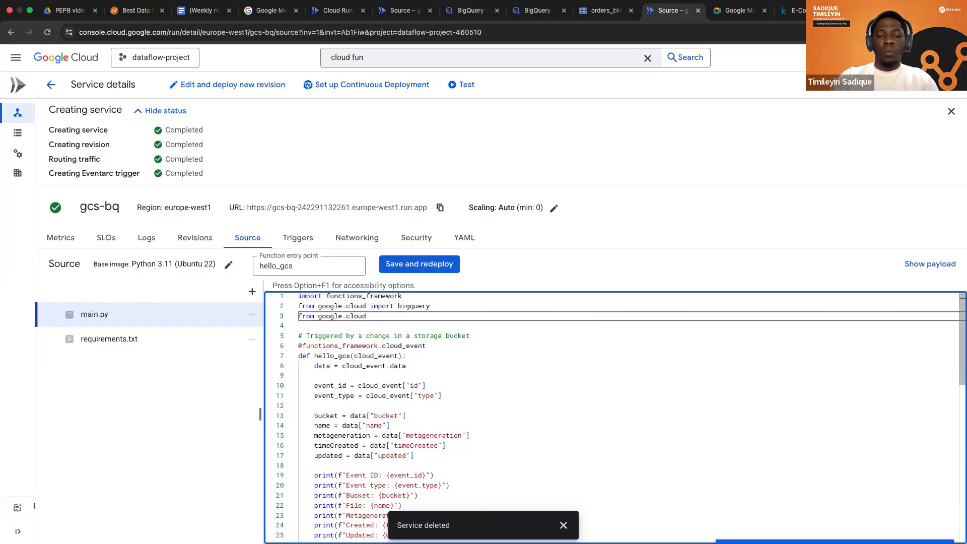
{"action": "type", "text": ".bigquery import Lo"}
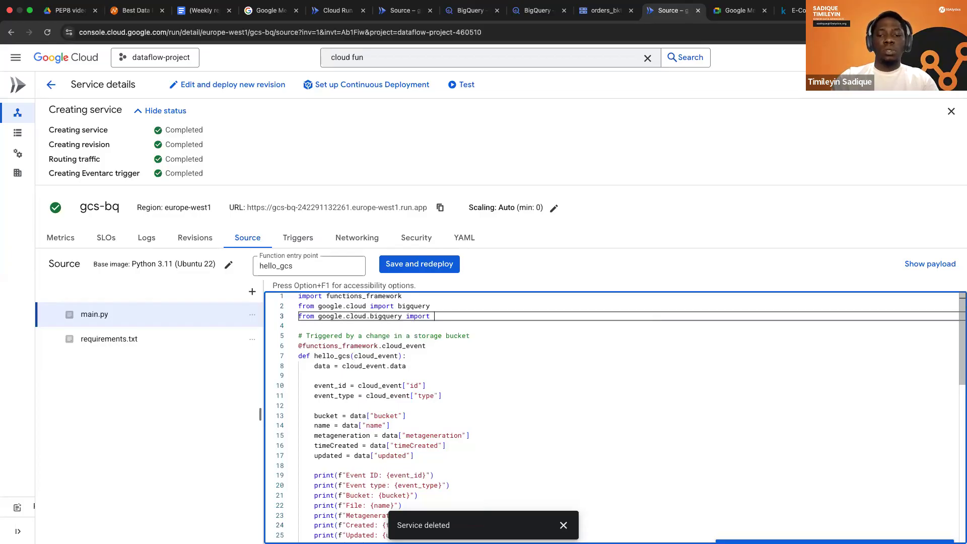
{"action": "key", "text": "Return"}
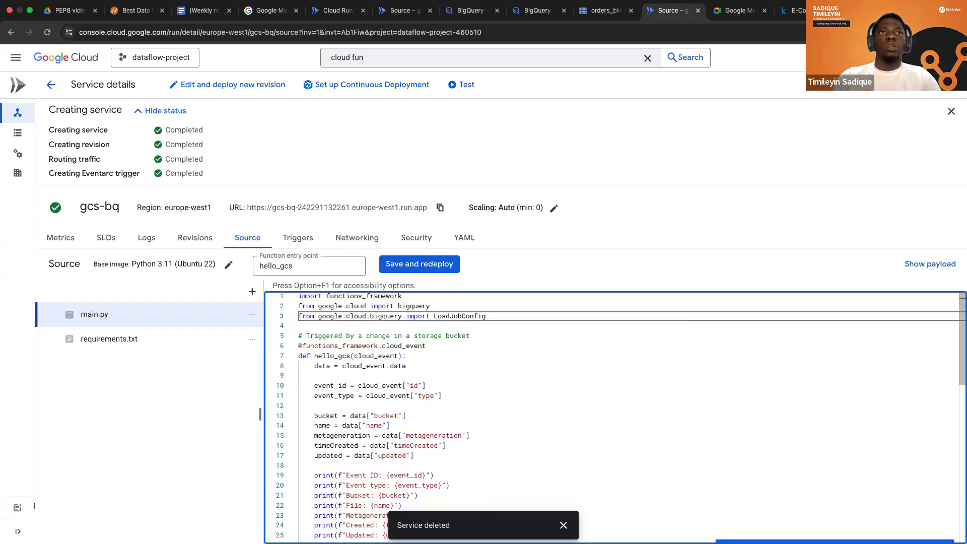
{"action": "key", "text": "Return"}
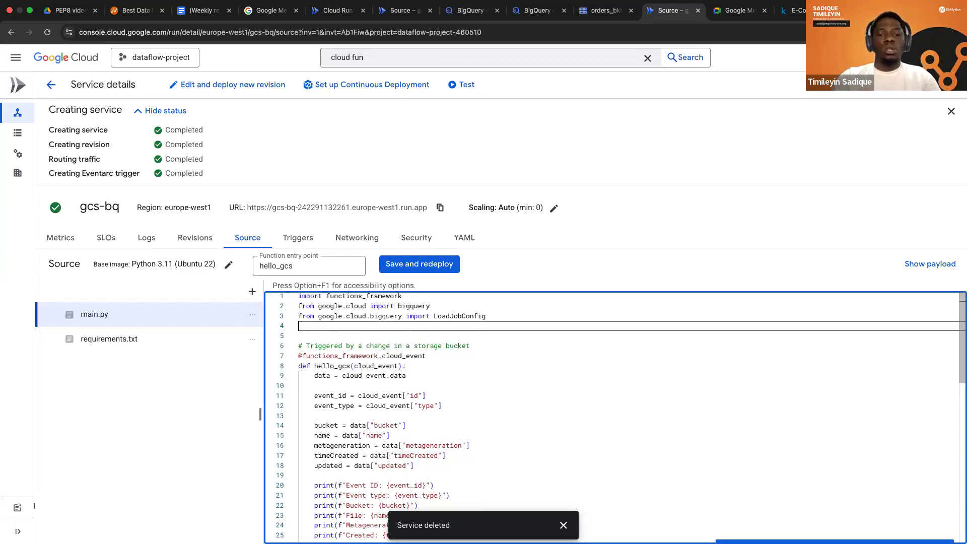
{"action": "type", "text": "import time"}
Add google-cloud-bigquery as a dependency on line 2 of requirements.txt, below functions-framework.
{"action": "left_click", "coordinate": [109, 339]}
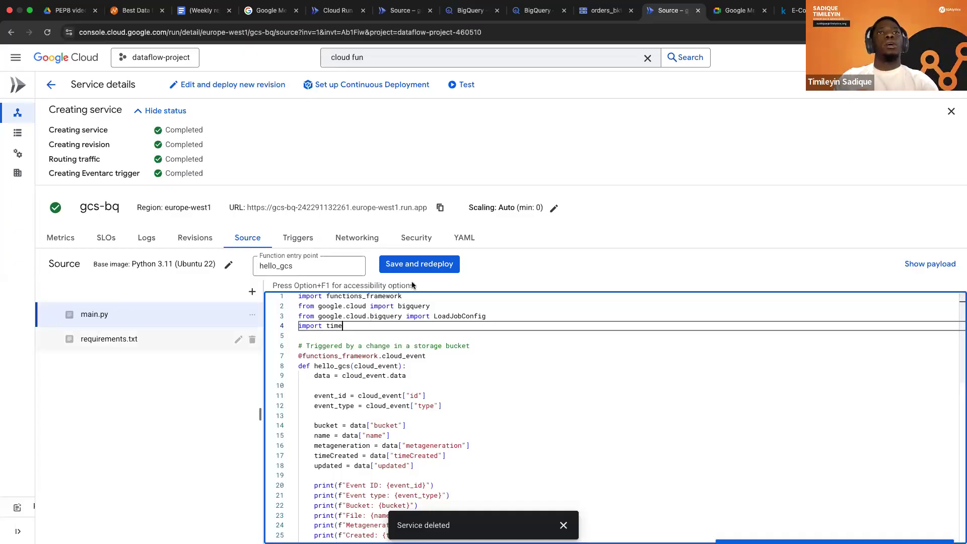
{"action": "left_click", "coordinate": [399, 295]}
{"action": "key", "text": "Return"}
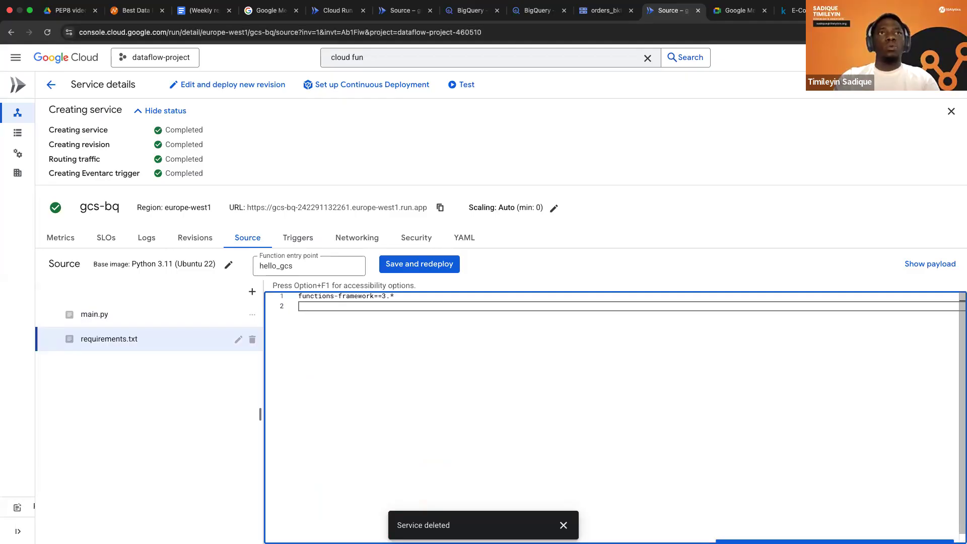
{"action": "type", "text": "googl"}
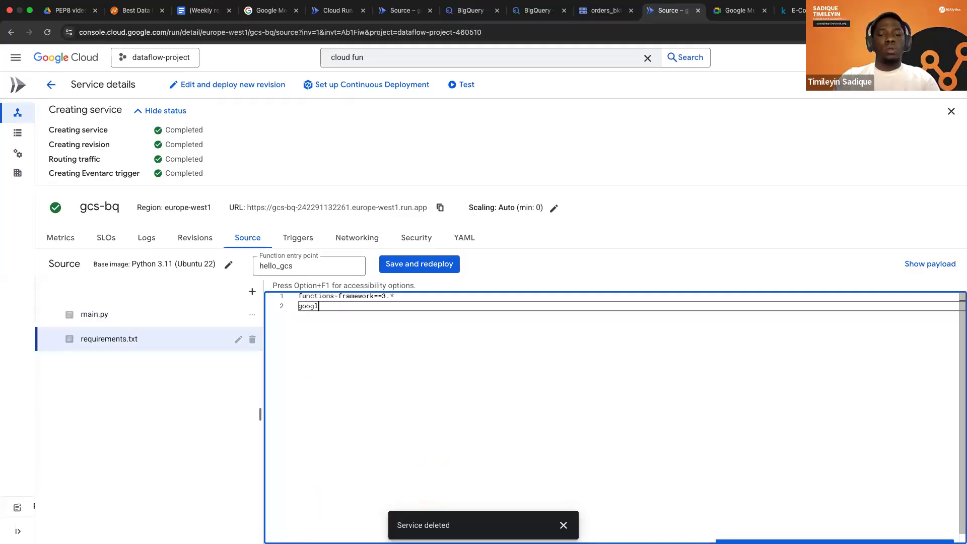
{"action": "type", "text": "e-clou"}
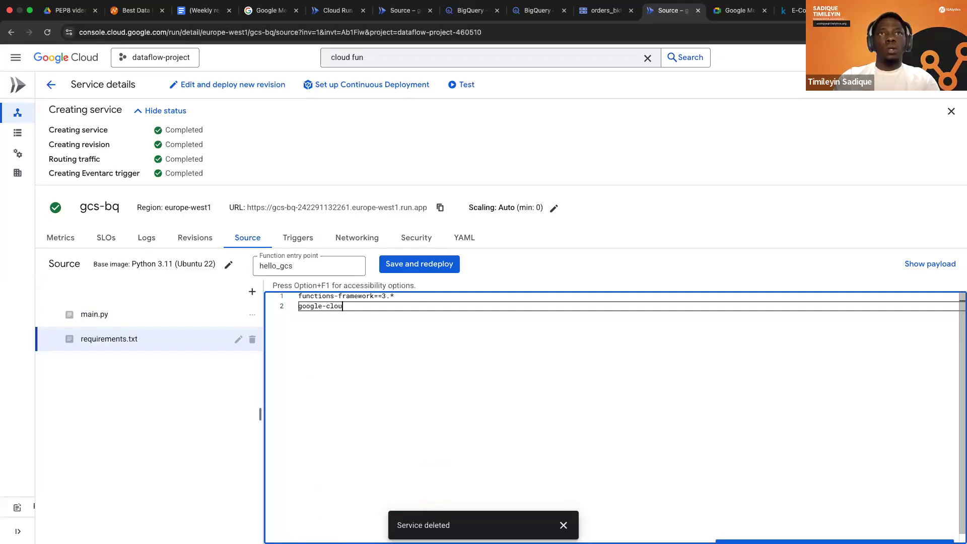
{"action": "type", "text": "d-"}
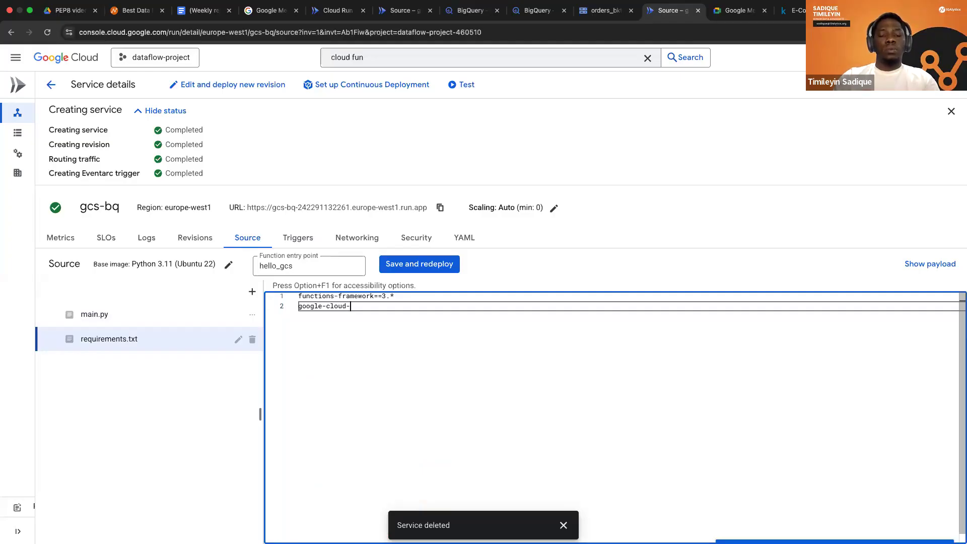
{"action": "type", "text": "b"}
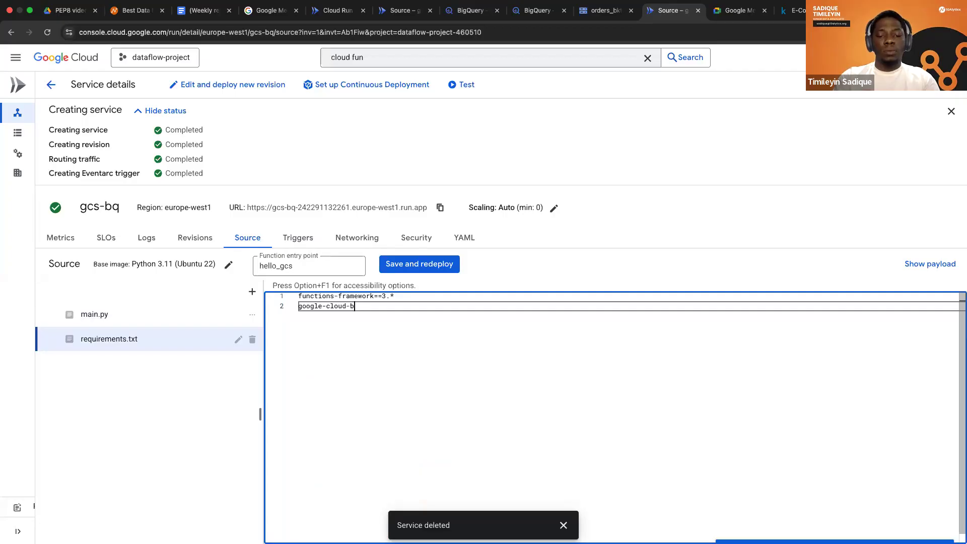
{"action": "type", "text": "igquery"}
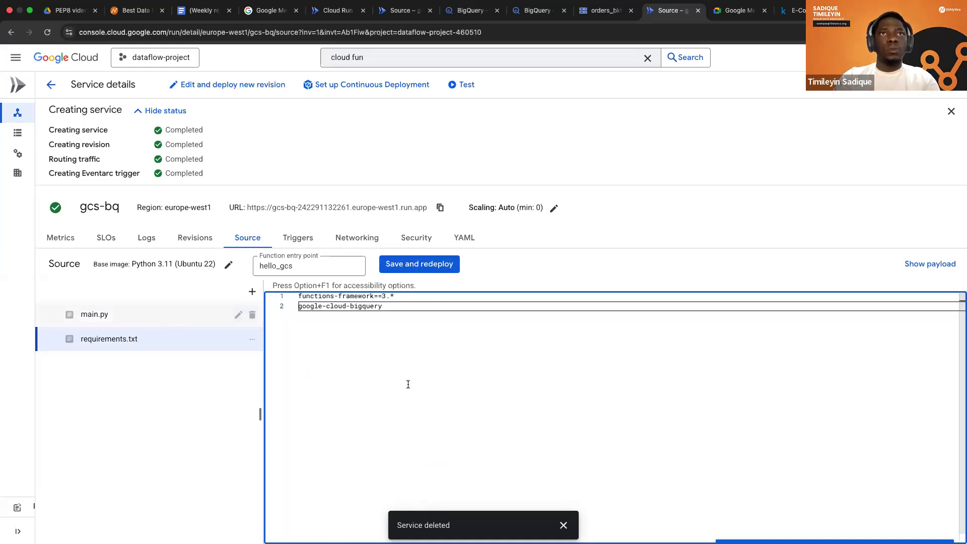
Replace the bucket name in the uri line of main.py's load_bq function with orders_bkt.
{"action": "left_click", "coordinate": [94, 313]}
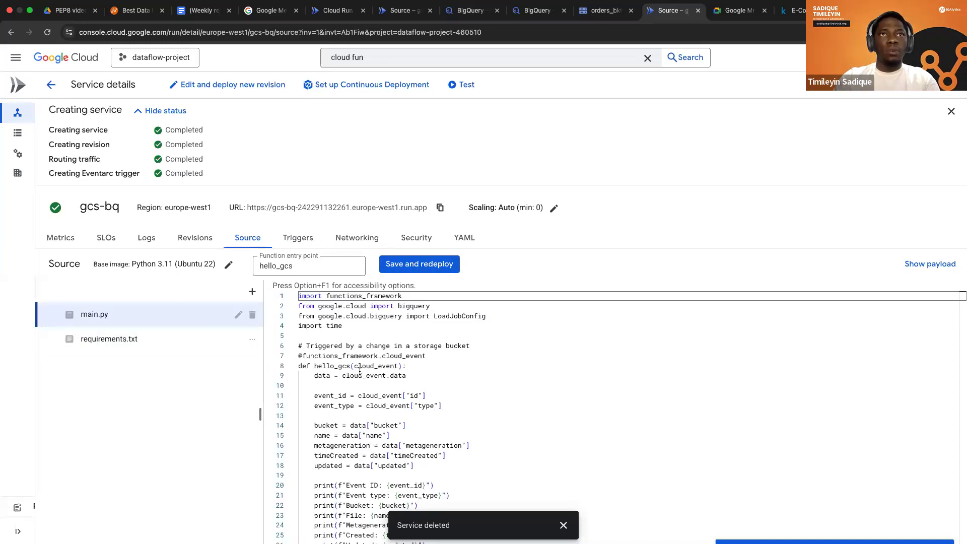
{"action": "scroll", "coordinate": [416, 405], "scroll_direction": "down", "scroll_amount": 5}
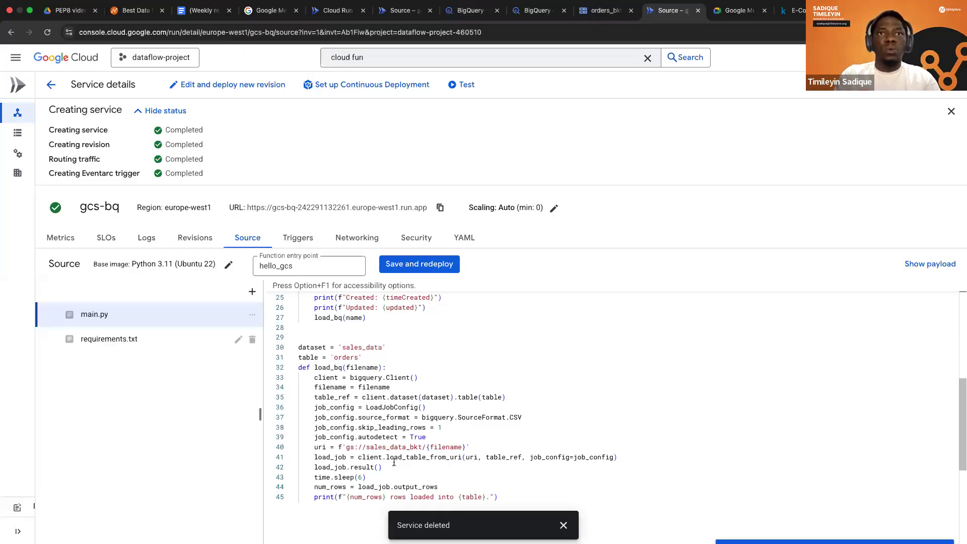
{"action": "double_click", "coordinate": [394, 447]}
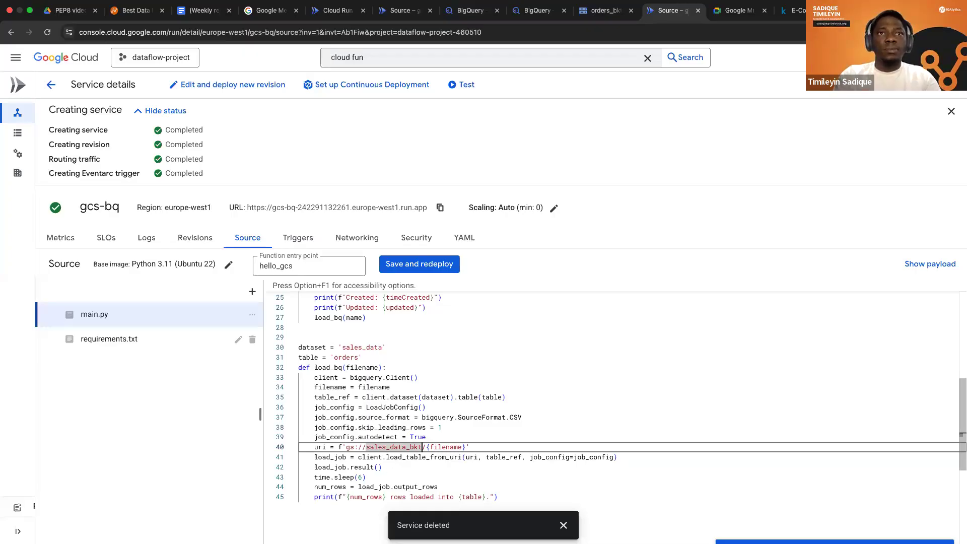
{"action": "key", "text": "BackSpace"}
{"action": "key", "text": "BackSpace"}
{"action": "key", "text": "BackSpace"}
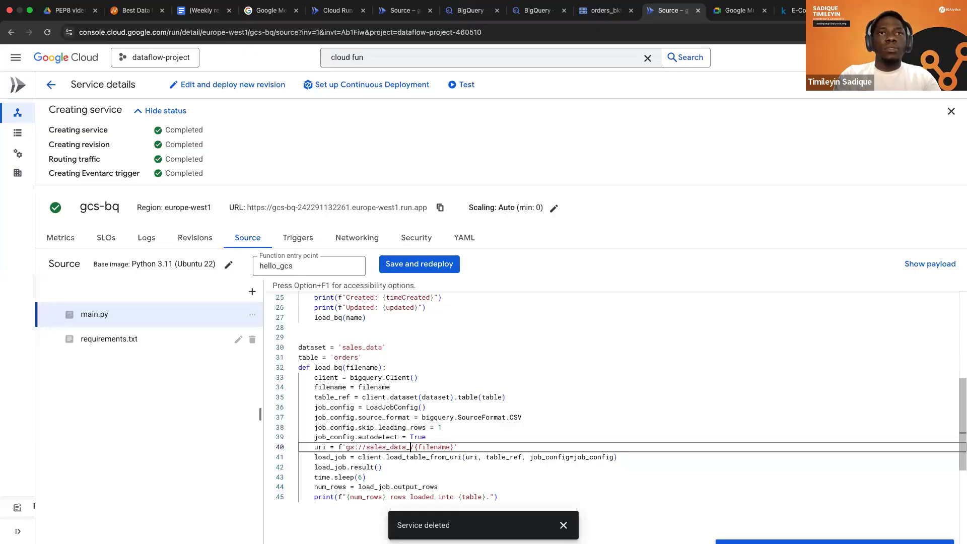
{"action": "key", "text": "BackSpace"}
{"action": "key", "text": "BackSpace"}
{"action": "key", "text": "BackSpace"}
{"action": "key", "text": "BackSpace"}
{"action": "key", "text": "BackSpace"}
{"action": "key", "text": "BackSpace"}
{"action": "key", "text": "BackSpace"}
{"action": "key", "text": "BackSpace"}
{"action": "key", "text": "BackSpace"}
{"action": "key", "text": "BackSpace"}
{"action": "key", "text": "BackSpace"}
{"action": "type", "text": "orders_bk"}
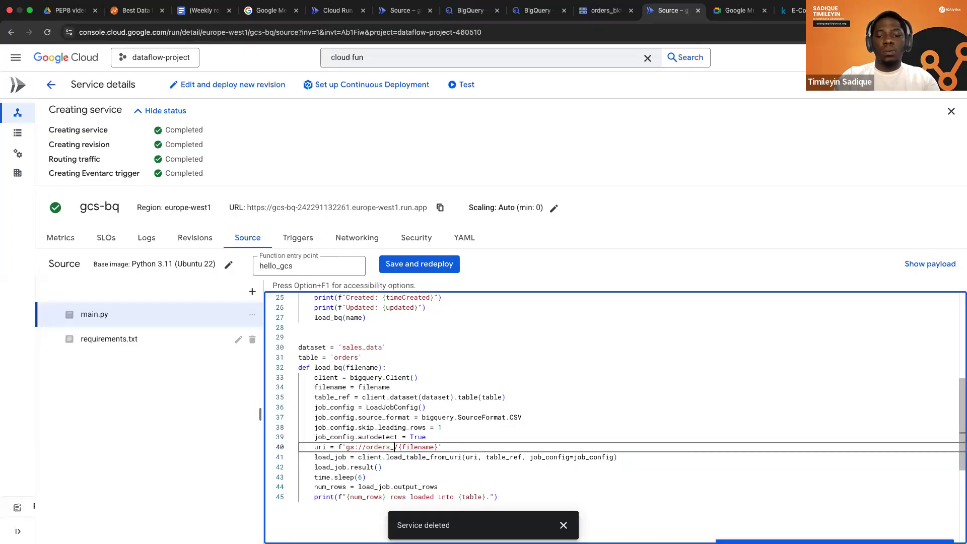
{"action": "type", "text": "t"}
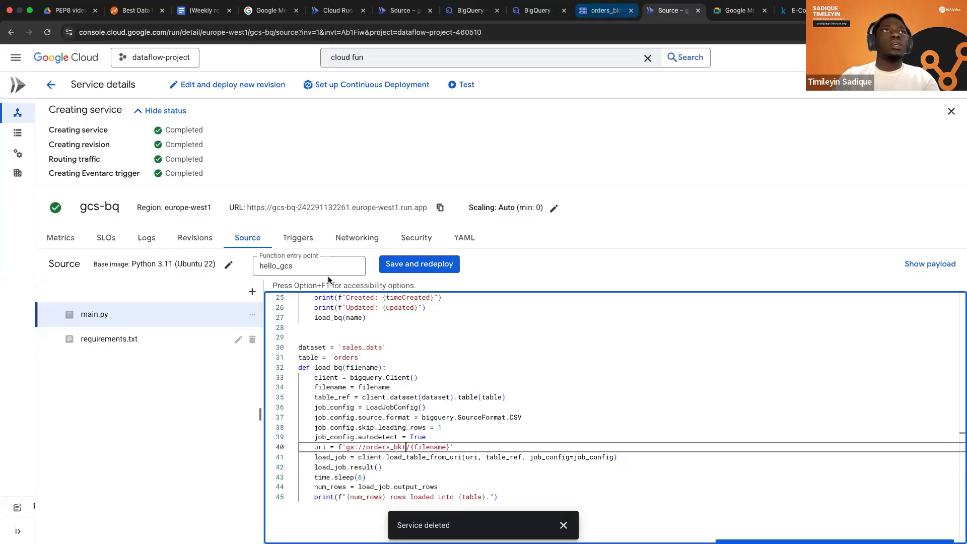
Check the bucket's name on its Cloud Storage page, and save and redeploy the gcs-bq function.
{"action": "key", "text": "ctrl+shift+Tab"}
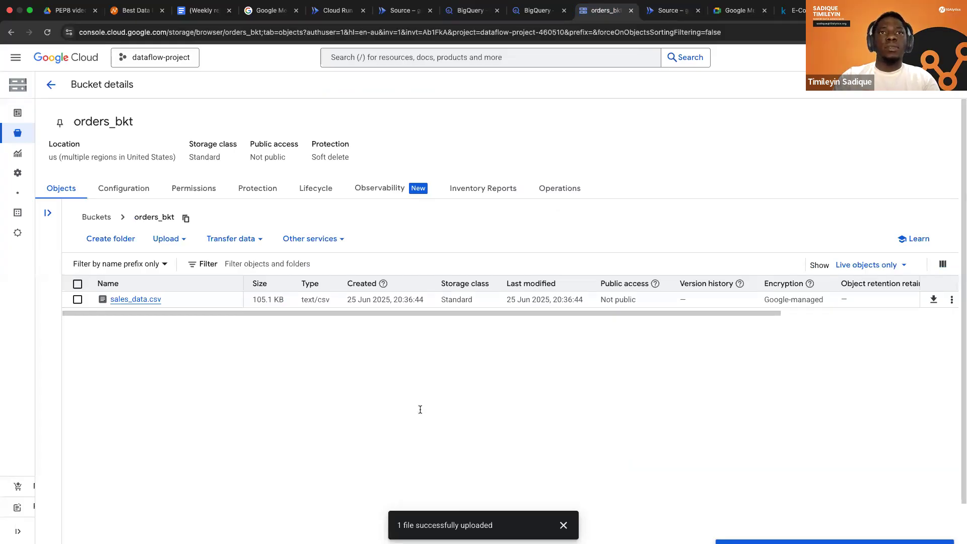
{"action": "key", "text": "ctrl+Tab"}
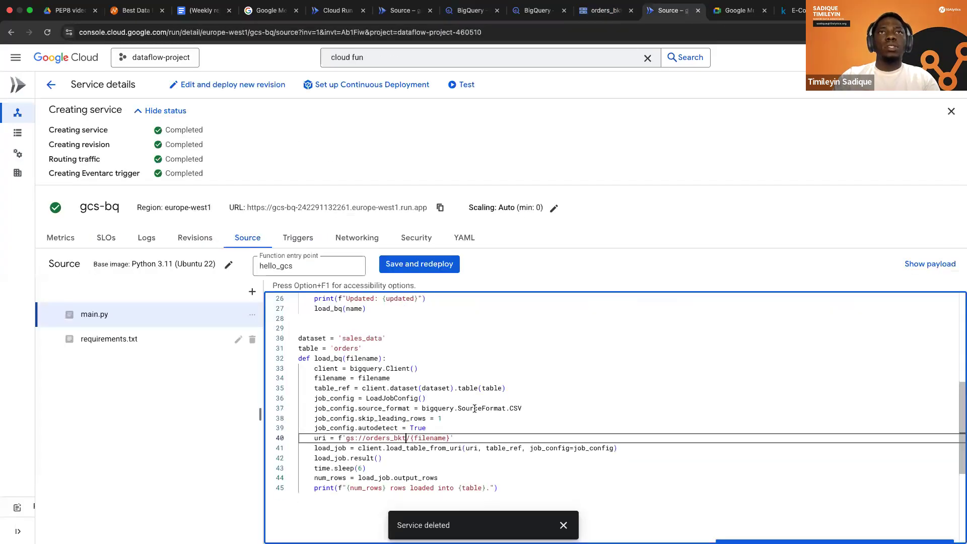
{"action": "scroll", "coordinate": [438, 299], "scroll_direction": "down", "scroll_amount": 1}
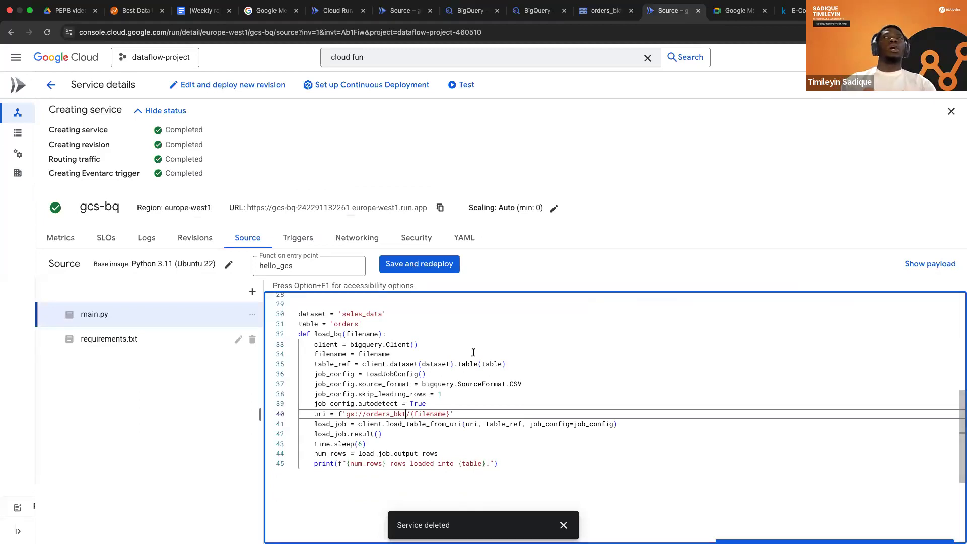
{"action": "left_click", "coordinate": [413, 262]}
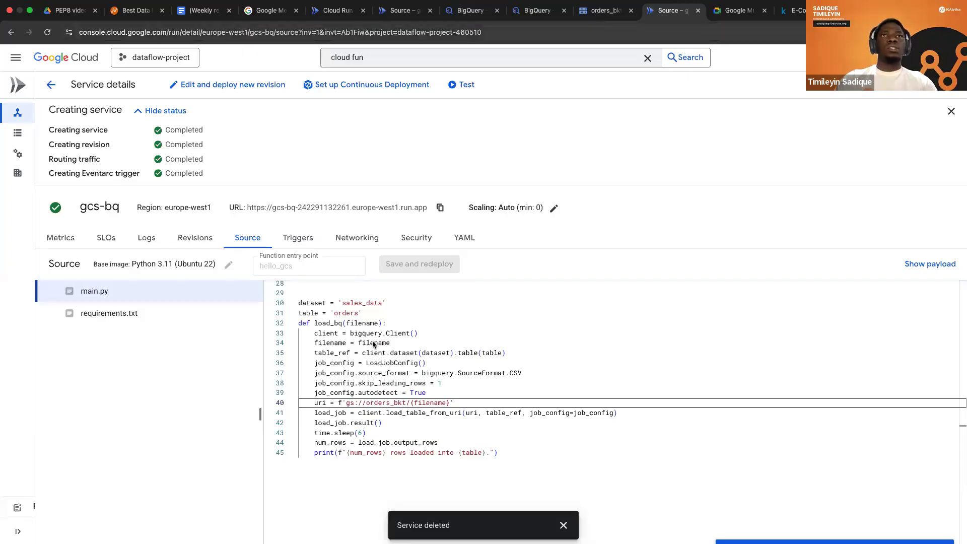
Delete sales_data.csv from the orders_bkt bucket in Cloud Storage.
{"action": "key", "text": "ctrl+shift+Tab"}
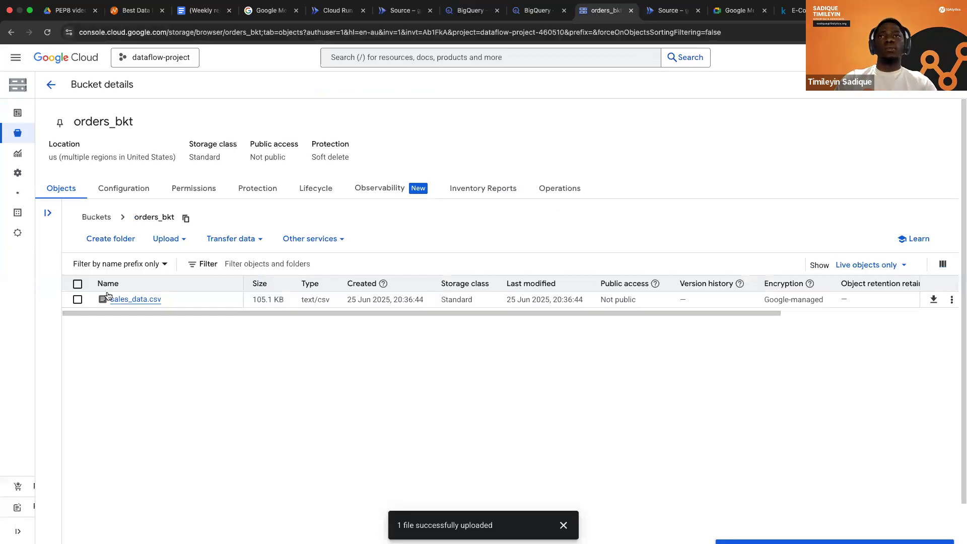
{"action": "left_click", "coordinate": [78, 299]}
{"action": "left_click", "coordinate": [396, 238]}
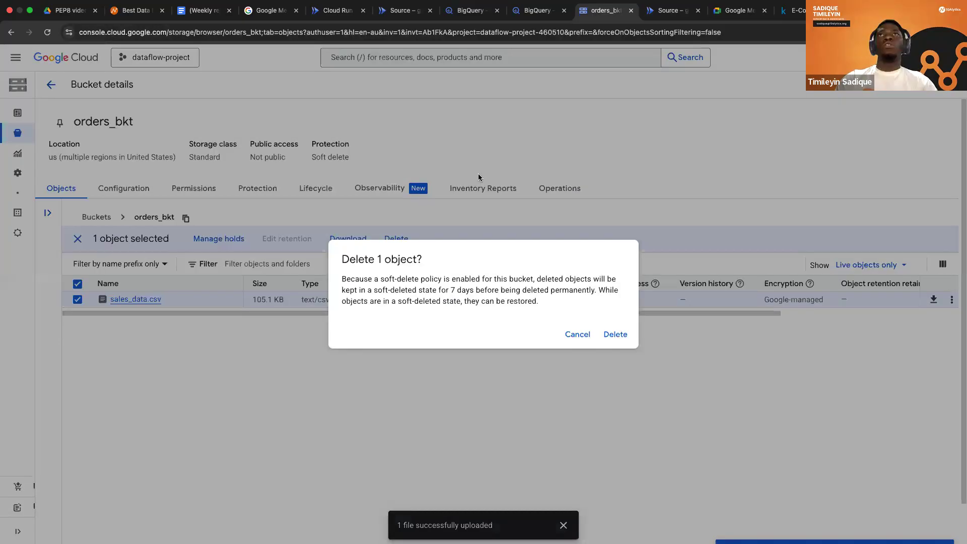
{"action": "left_click", "coordinate": [479, 174]}
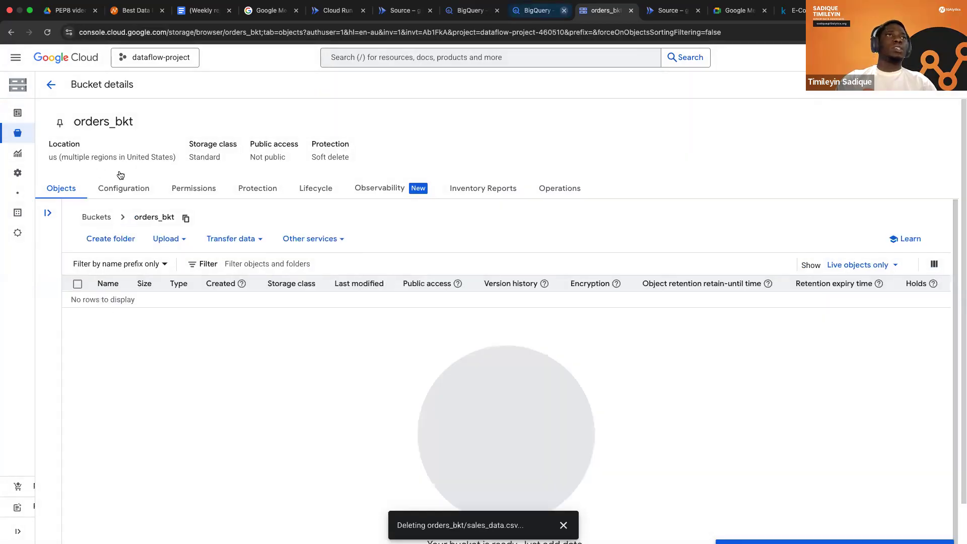
Look over the sales_data dataset in BigQuery and the logs and source of the gcs-bq service during deployment.
{"action": "key", "text": "ctrl+shift+Tab"}
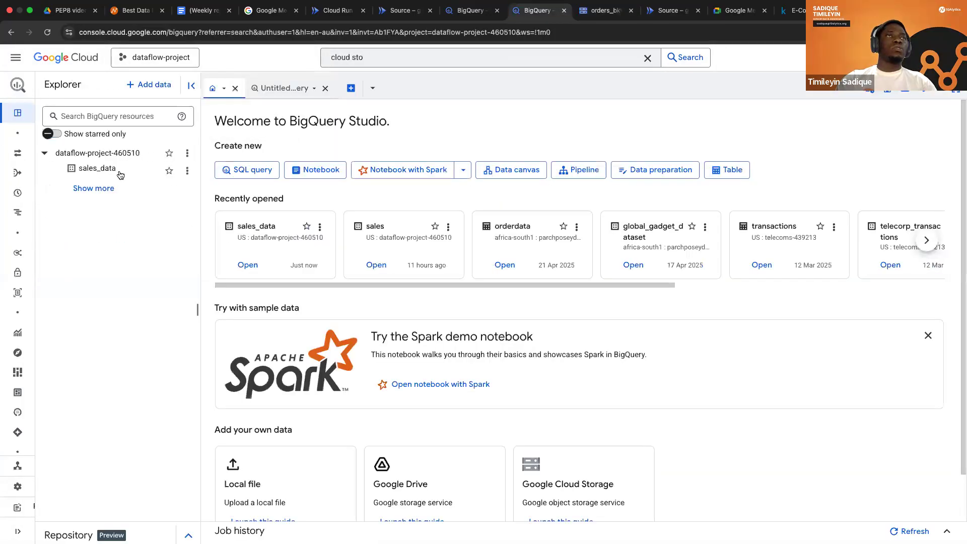
{"action": "left_click", "coordinate": [668, 16]}
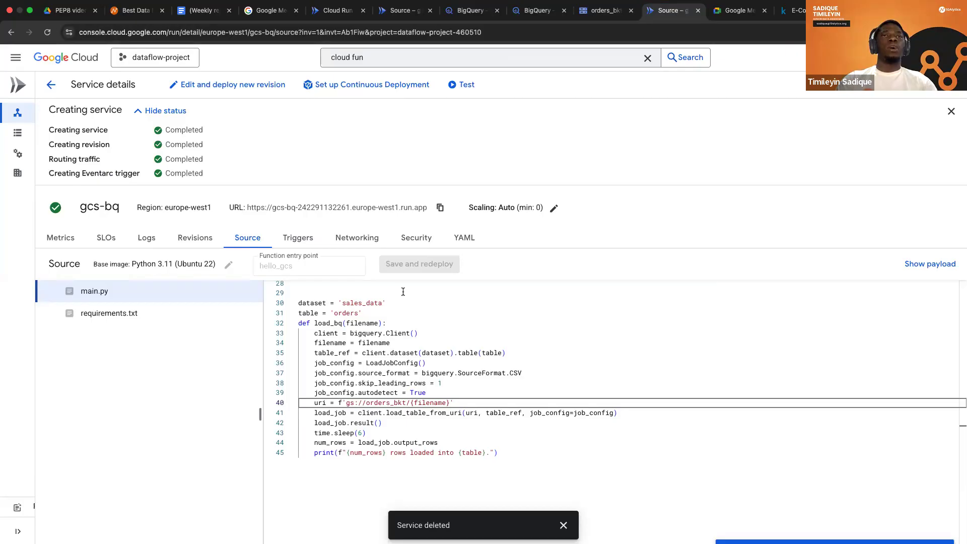
{"action": "left_click", "coordinate": [147, 238]}
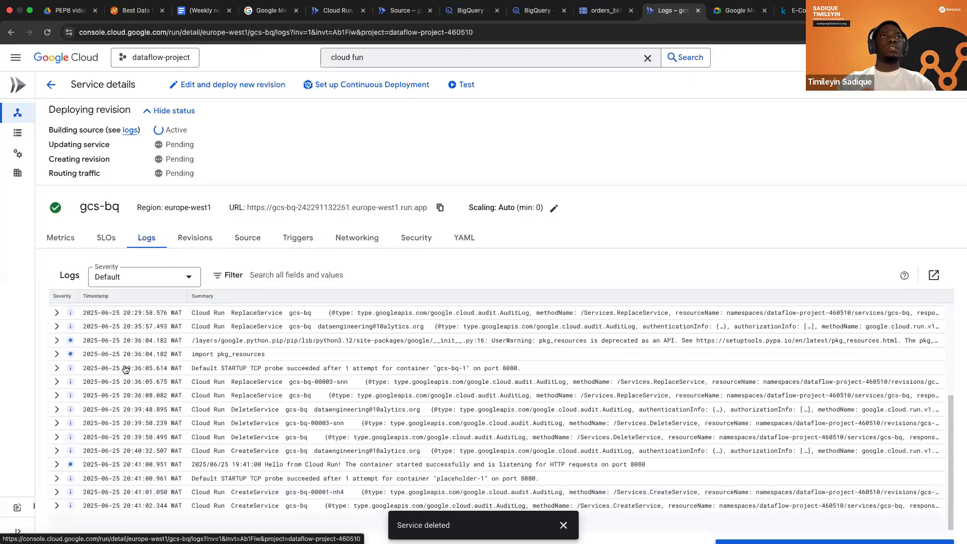
{"action": "left_click", "coordinate": [253, 244]}
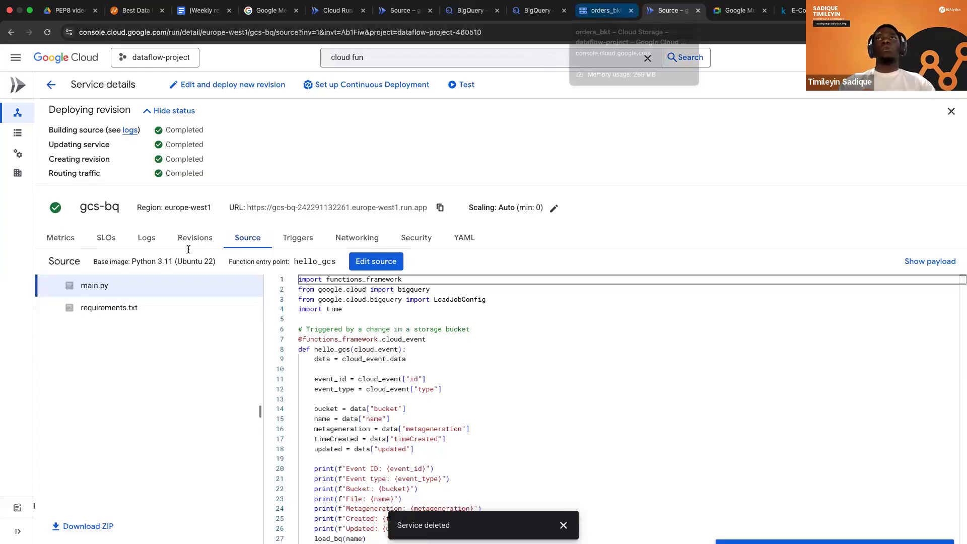
Upload sales_data.csv from the Downloads folder to the orders_bkt bucket.
{"action": "key", "text": "ctrl+shift+Tab"}
{"action": "left_click", "coordinate": [167, 242]}
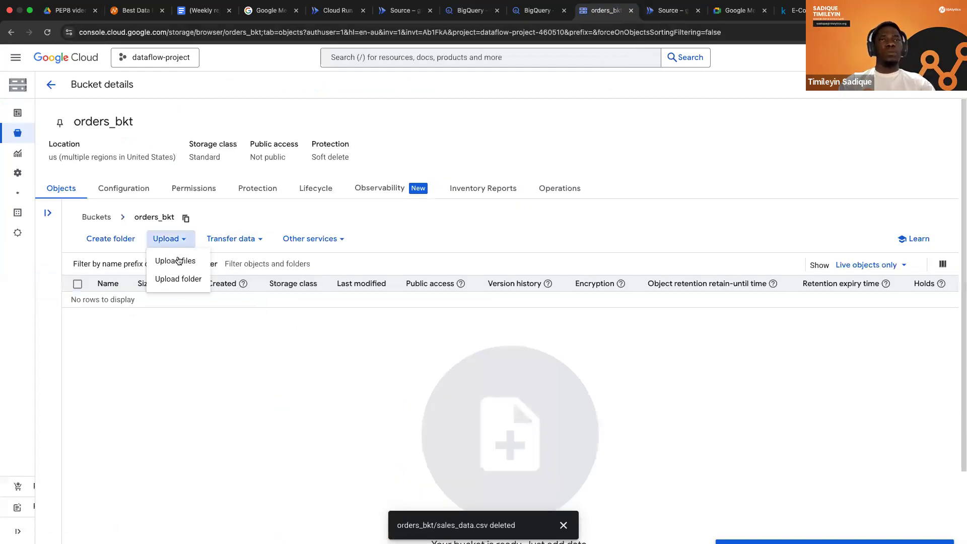
{"action": "left_click", "coordinate": [177, 261]}
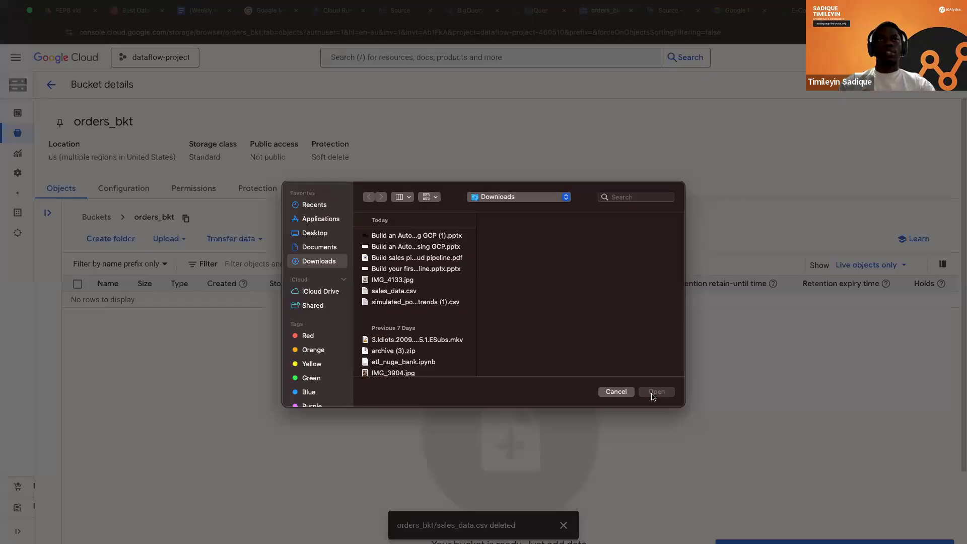
{"action": "left_click", "coordinate": [394, 291]}
{"action": "left_click", "coordinate": [657, 391]}
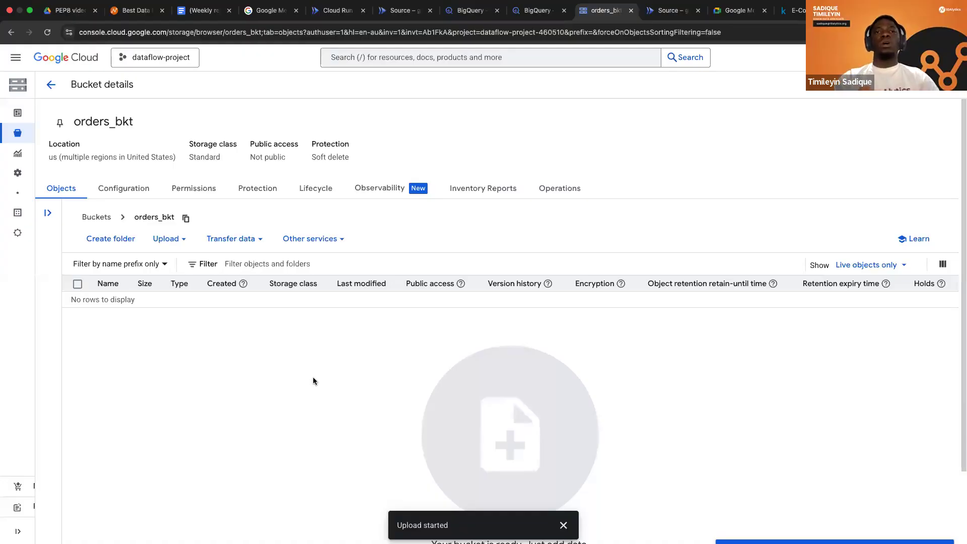
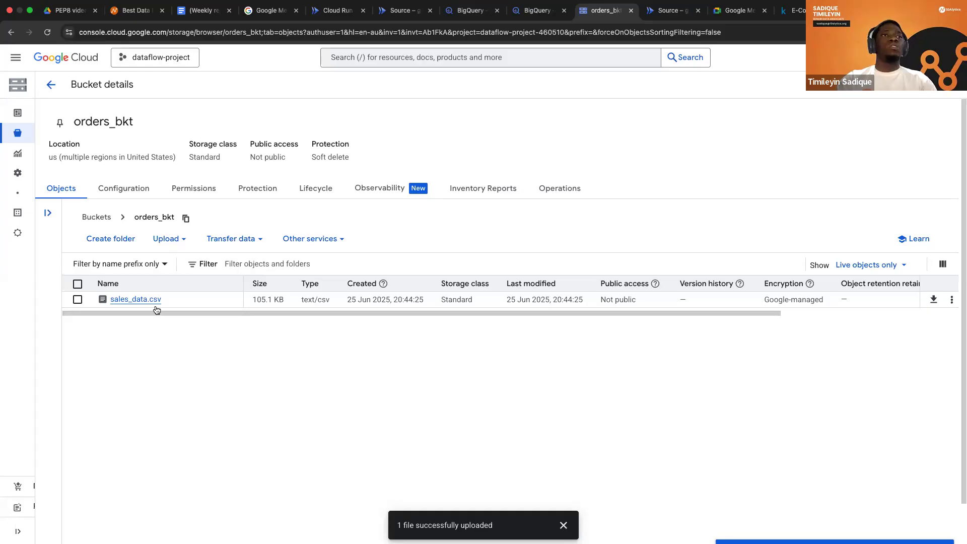
Check the gcs-bq service's logs for the sales_data.csv upload, and reload BigQuery to list the tables in the sales_data dataset.
{"action": "left_click", "coordinate": [673, 16]}
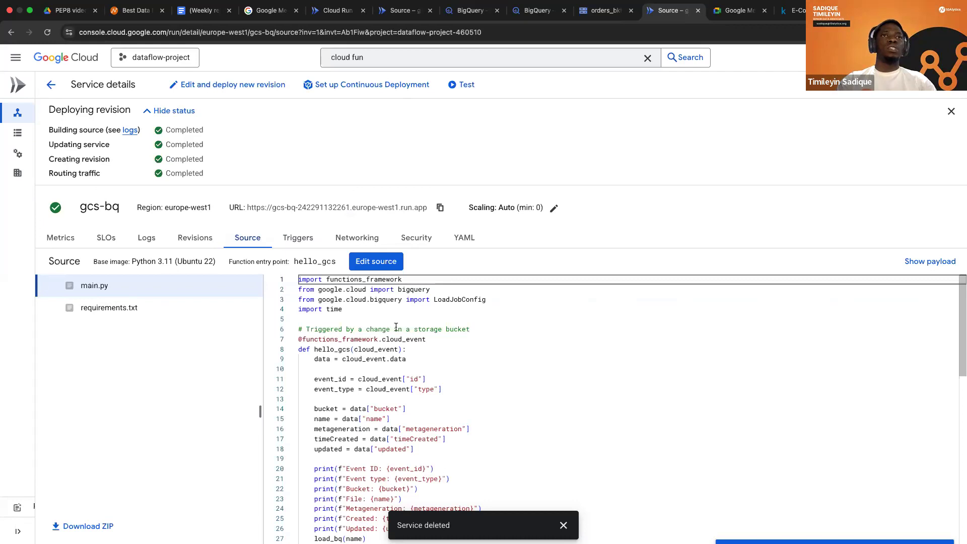
{"action": "left_click", "coordinate": [142, 241]}
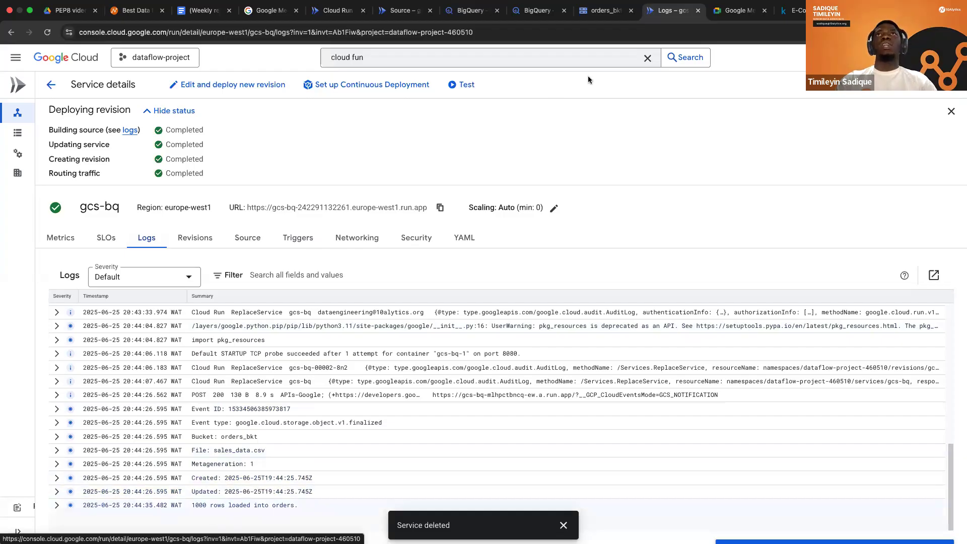
{"action": "left_click", "coordinate": [533, 15]}
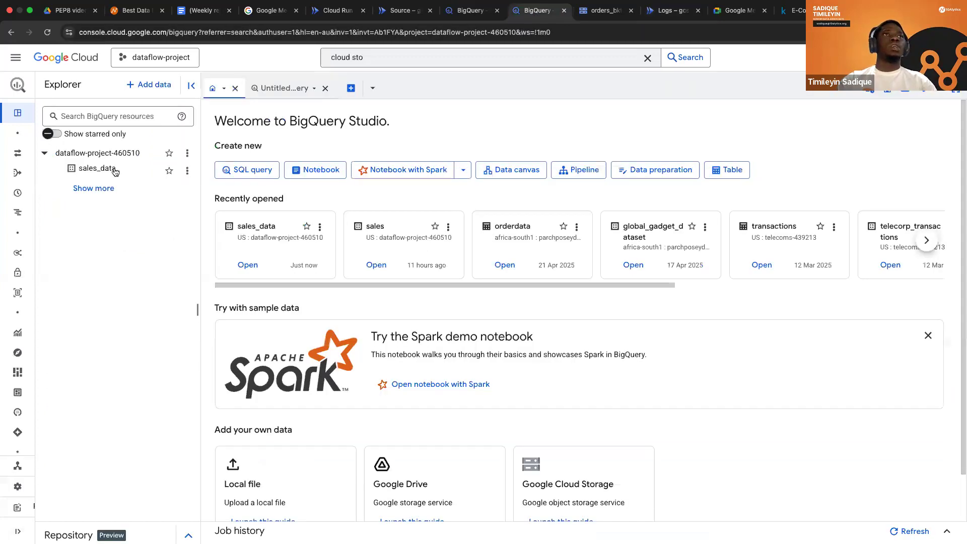
{"action": "left_click", "coordinate": [116, 172]}
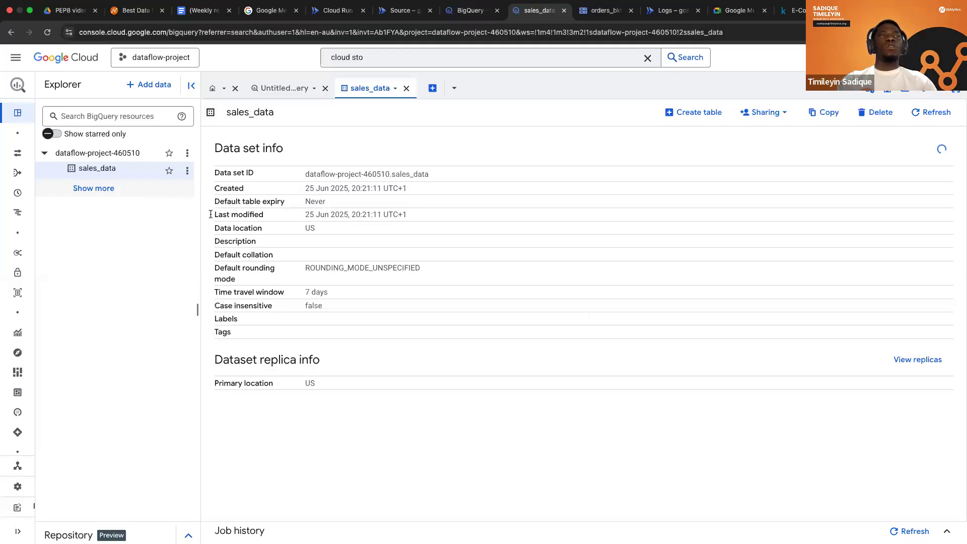
{"action": "key", "text": "super+r"}
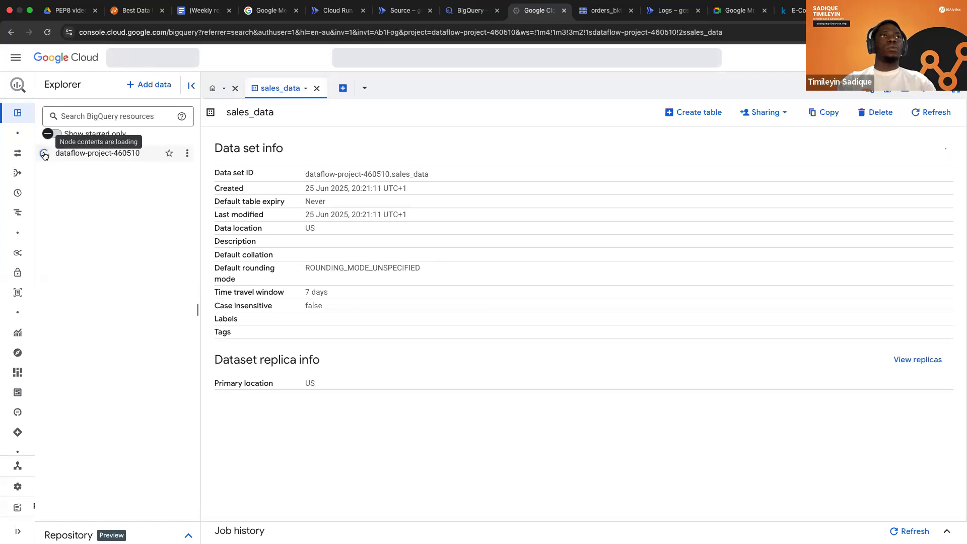
{"action": "left_click", "coordinate": [44, 154]}
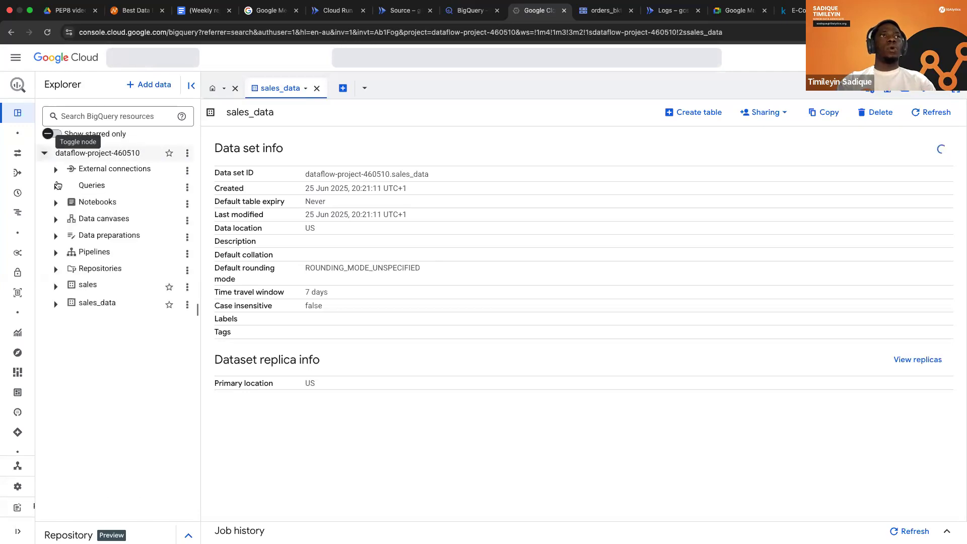
{"action": "left_click", "coordinate": [56, 308]}
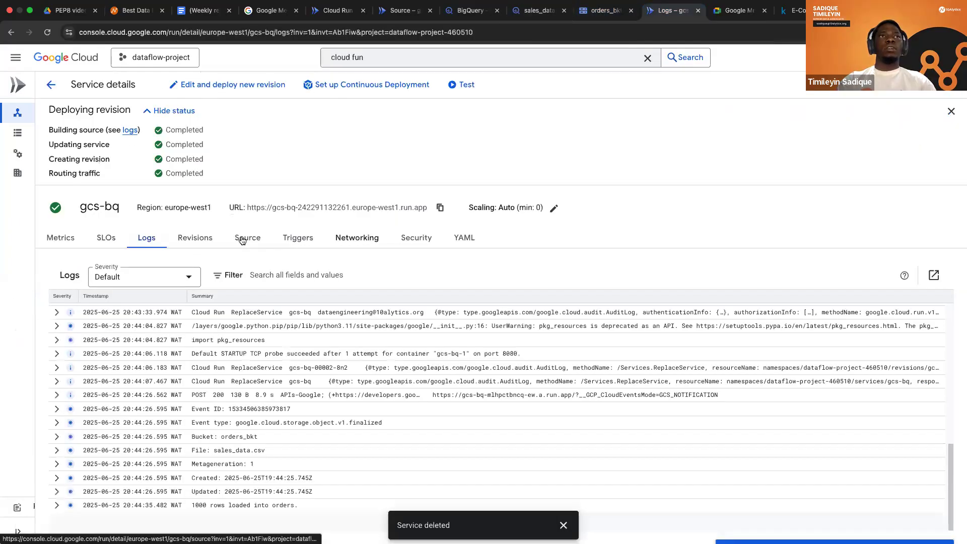
Review the main.py source of the gcs-bq service down to the load_bq function.
{"action": "left_click", "coordinate": [241, 239]}
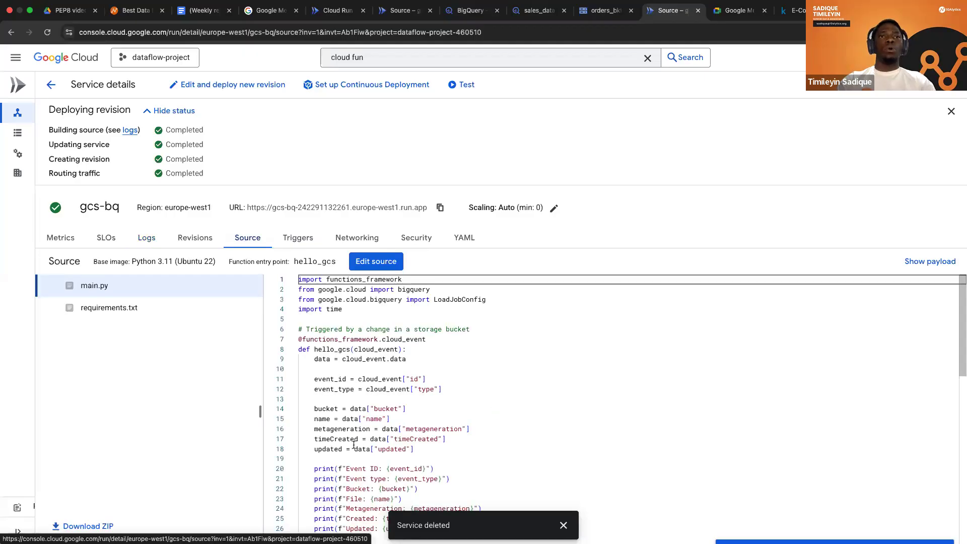
{"action": "scroll", "coordinate": [354, 445], "scroll_direction": "down", "scroll_amount": 4}
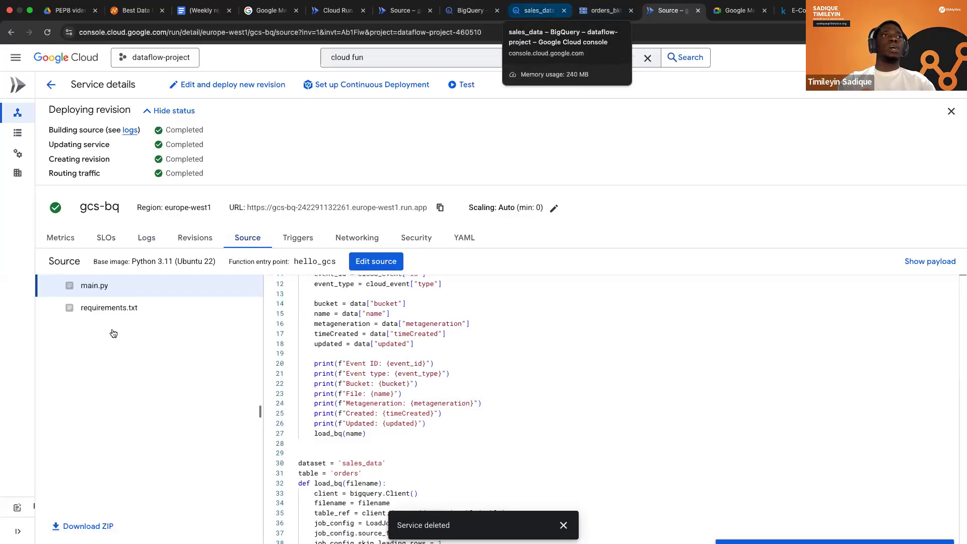
Query all columns of the sales_data.orders table in BigQuery with a limit of 10 rows, and run the query.
{"action": "left_click", "coordinate": [539, 11]}
{"action": "left_click", "coordinate": [187, 322]}
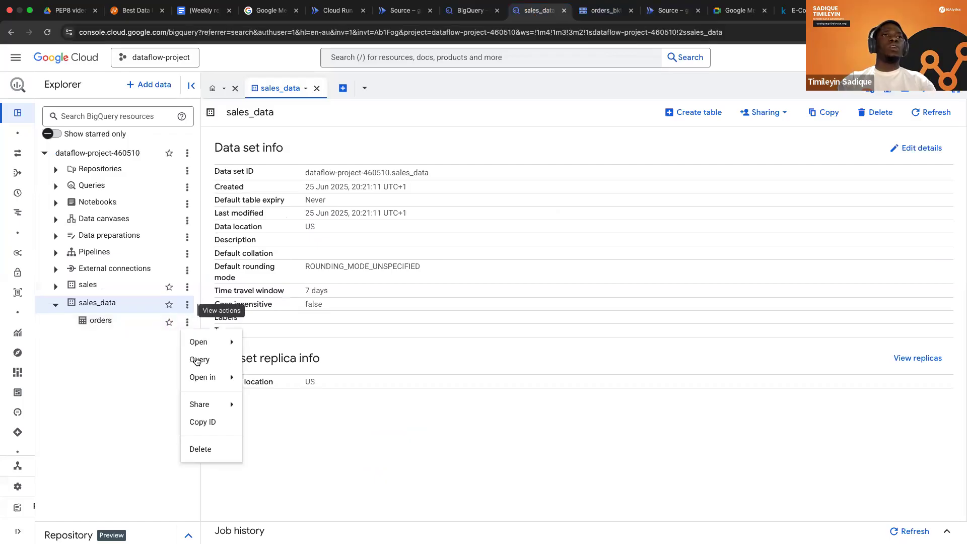
{"action": "left_click", "coordinate": [116, 332]}
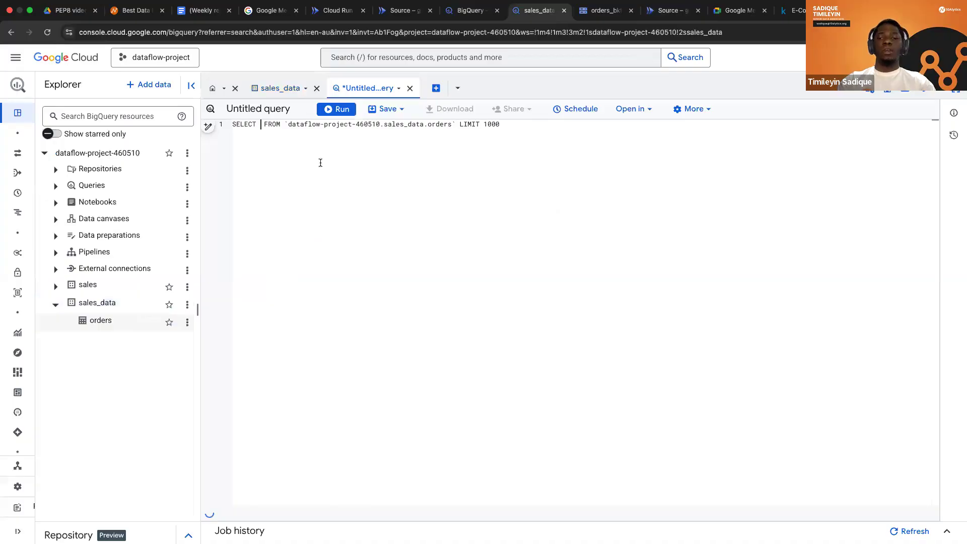
{"action": "type", "text": "*"}
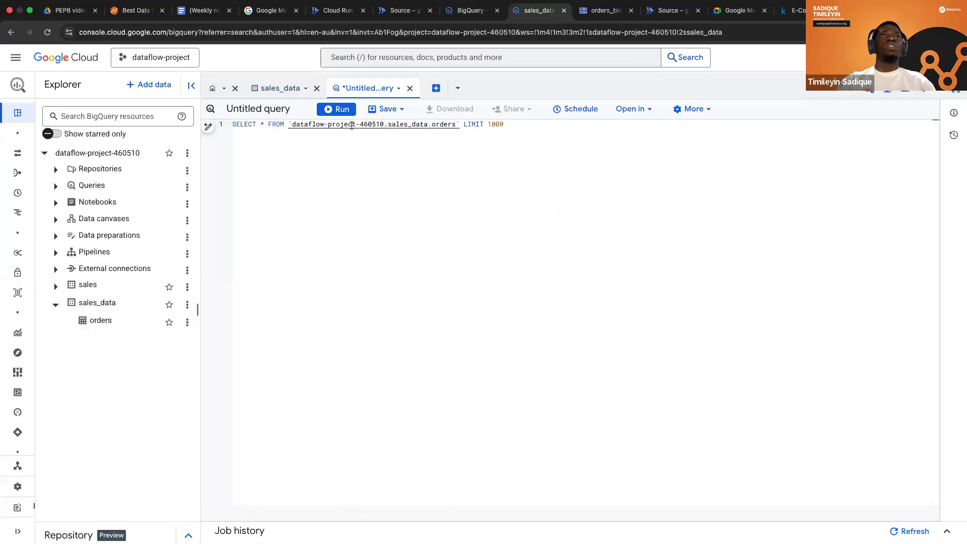
{"action": "left_click", "coordinate": [509, 125]}
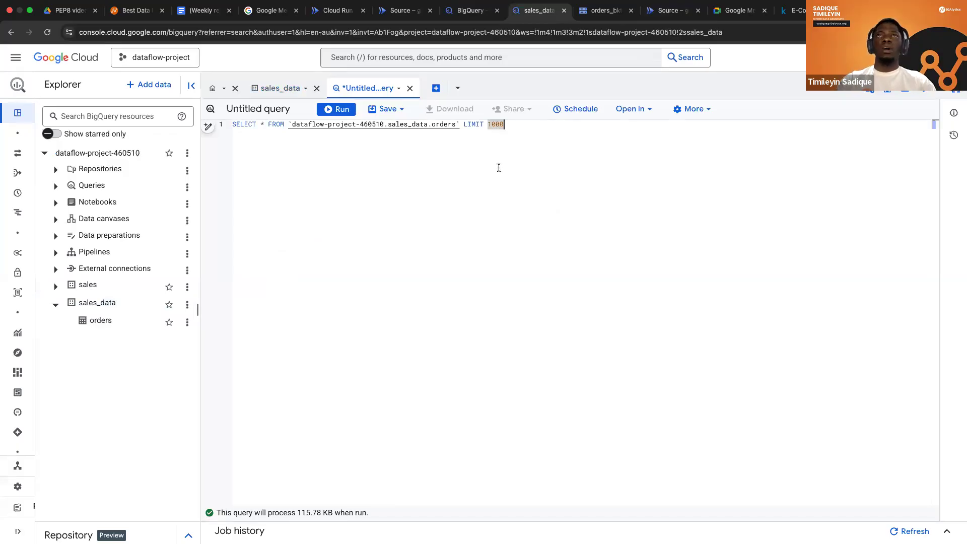
{"action": "key", "text": "BackSpace"}
{"action": "key", "text": "BackSpace"}
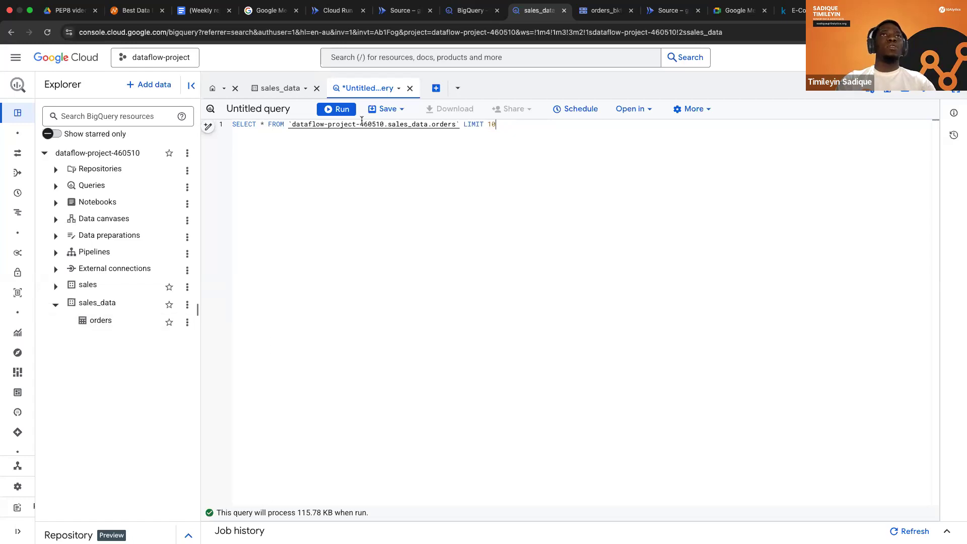
{"action": "left_click", "coordinate": [340, 111]}
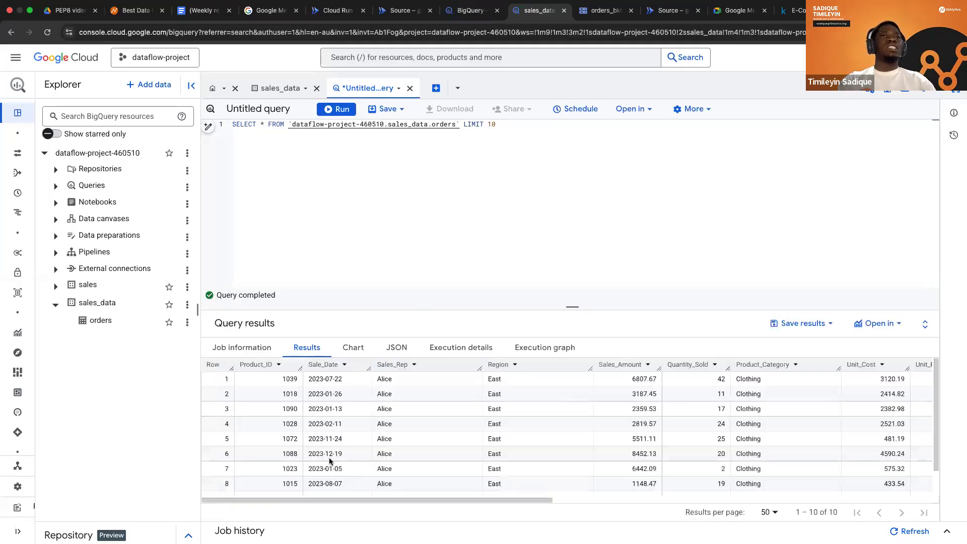
Look through all columns of the orders query results, across to Region_and_Sales_Rep and back to the first column.
{"action": "scroll", "coordinate": [417, 414], "scroll_direction": "right", "scroll_amount": 5}
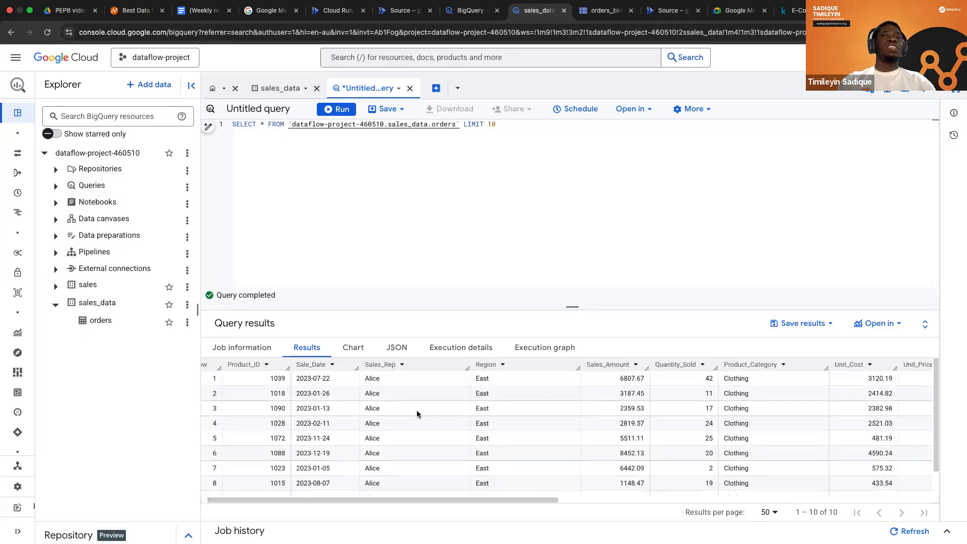
{"action": "scroll", "coordinate": [417, 414], "scroll_direction": "right", "scroll_amount": 6}
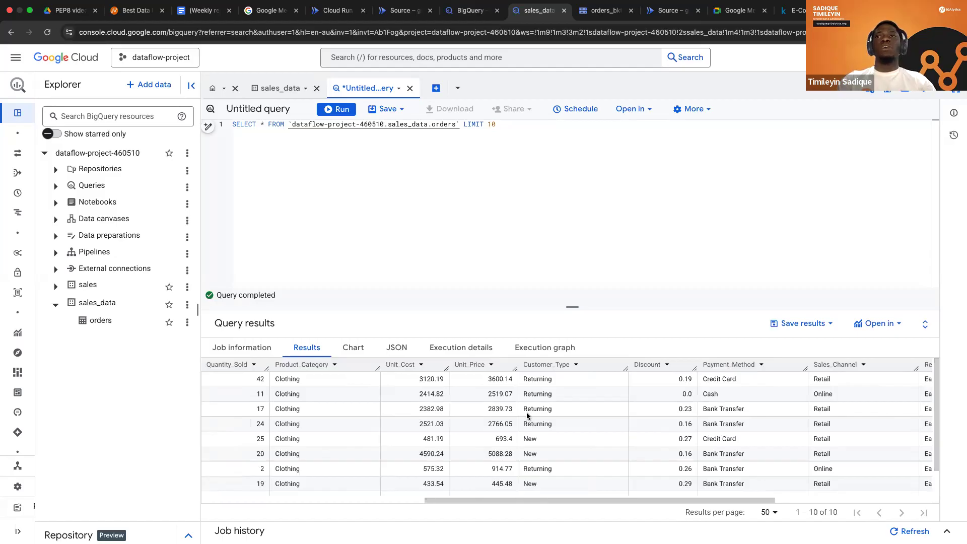
{"action": "scroll", "coordinate": [528, 415], "scroll_direction": "right", "scroll_amount": 3}
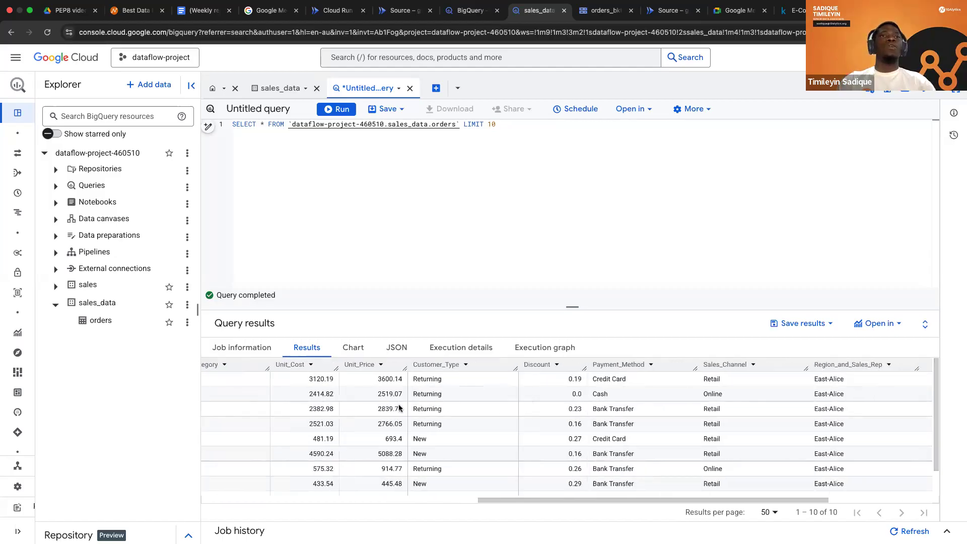
{"action": "scroll", "coordinate": [398, 408], "scroll_direction": "right", "scroll_amount": 1}
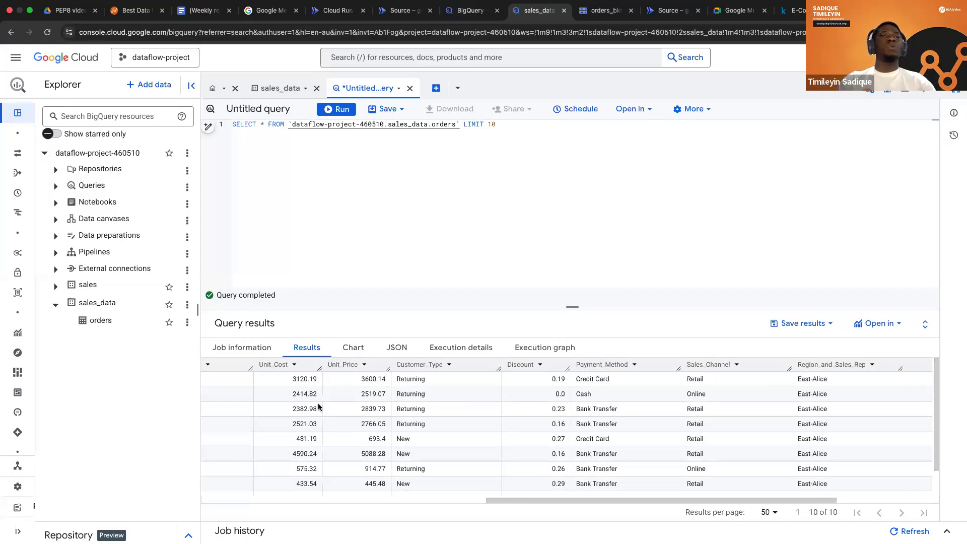
{"action": "scroll", "coordinate": [335, 401], "scroll_direction": "left", "scroll_amount": 10}
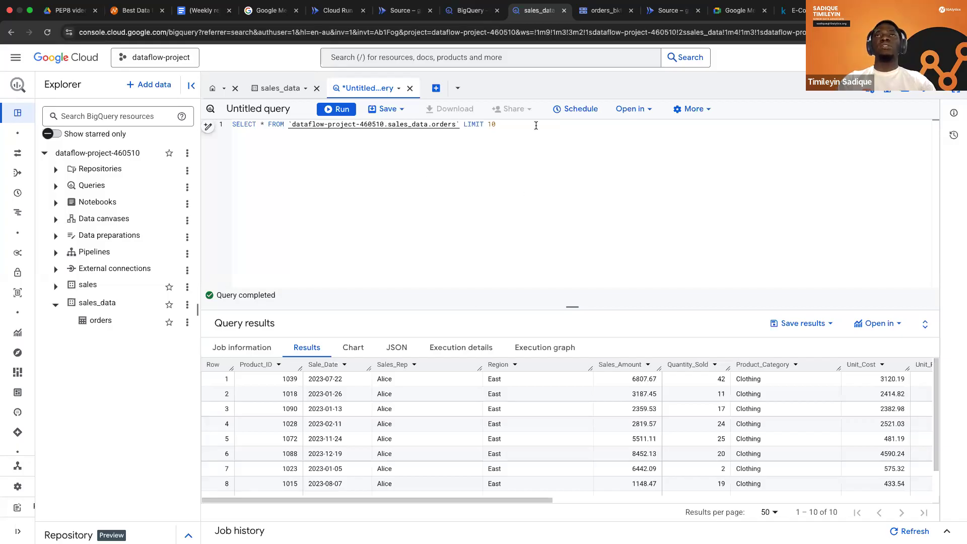
Look at the orders_bkt bucket's objects, and read the gcs-bq main.py source through to its last line.
{"action": "left_click", "coordinate": [604, 14]}
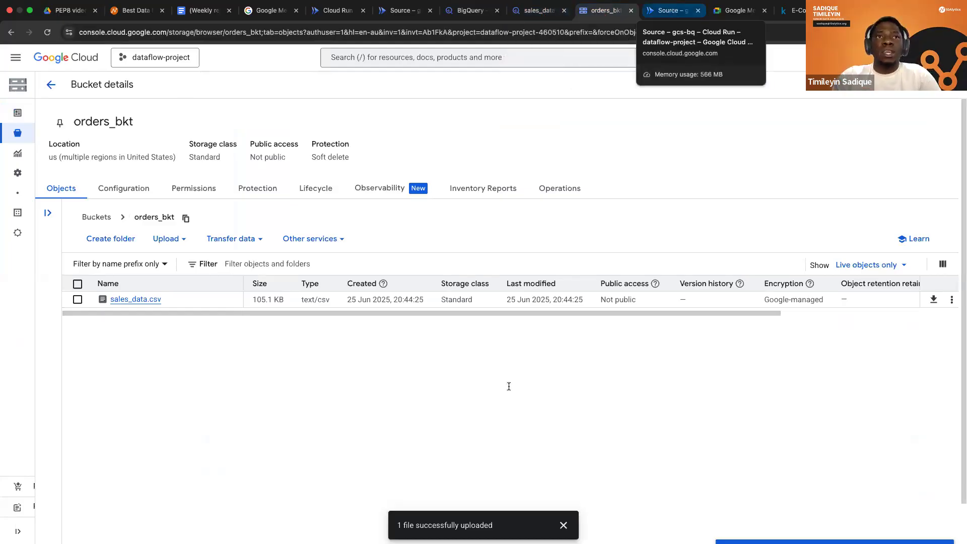
{"action": "key", "text": "ctrl+Tab"}
{"action": "scroll", "coordinate": [508, 402], "scroll_direction": "up", "scroll_amount": 2}
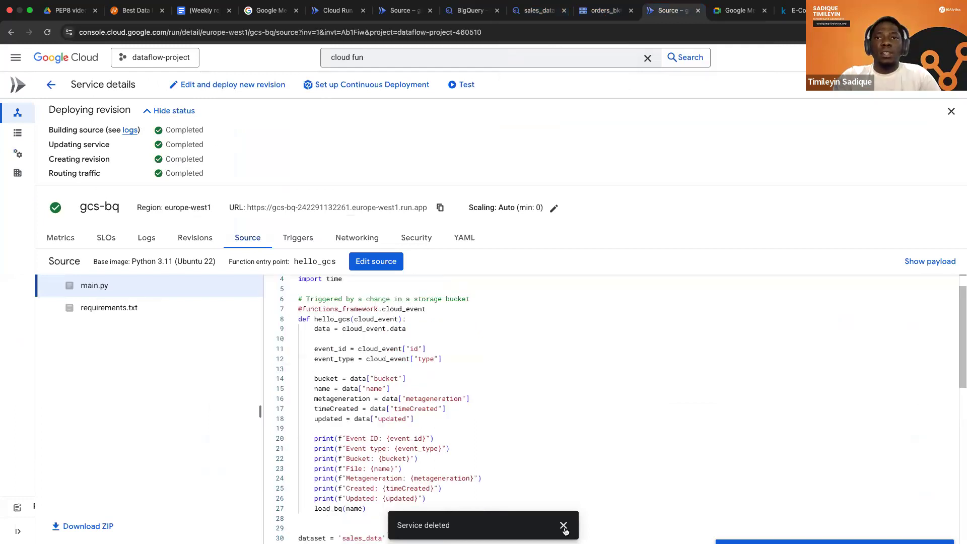
{"action": "scroll", "coordinate": [473, 426], "scroll_direction": "down", "scroll_amount": 5}
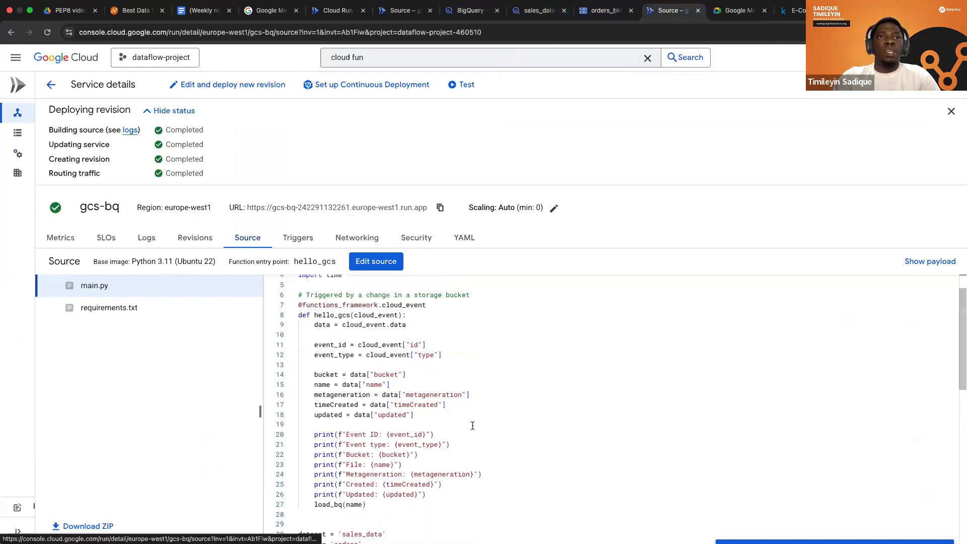
Upload simulated_pos_data_with_seasonal_trends (1).csv from the Downloads folder to the orders_bkt bucket.
{"action": "left_click", "coordinate": [610, 14]}
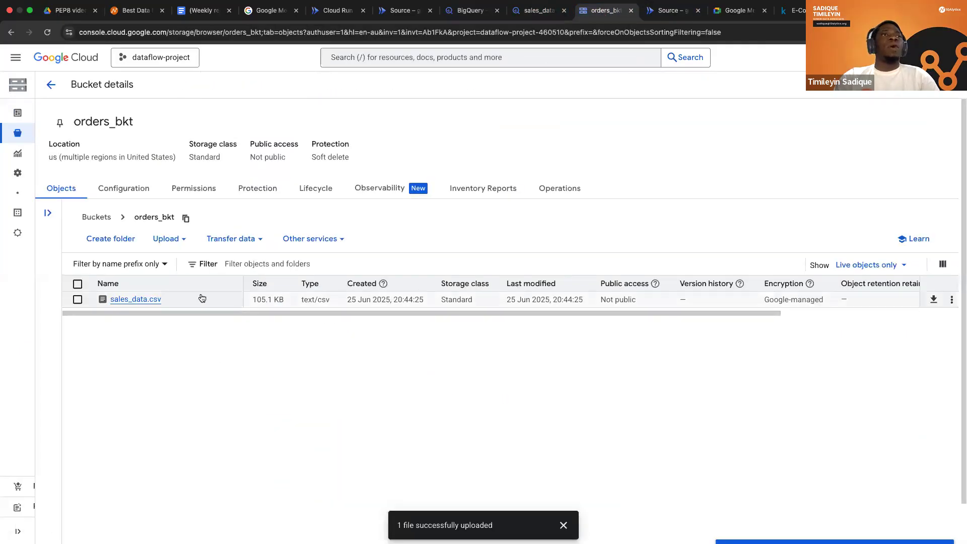
{"action": "left_click", "coordinate": [166, 241]}
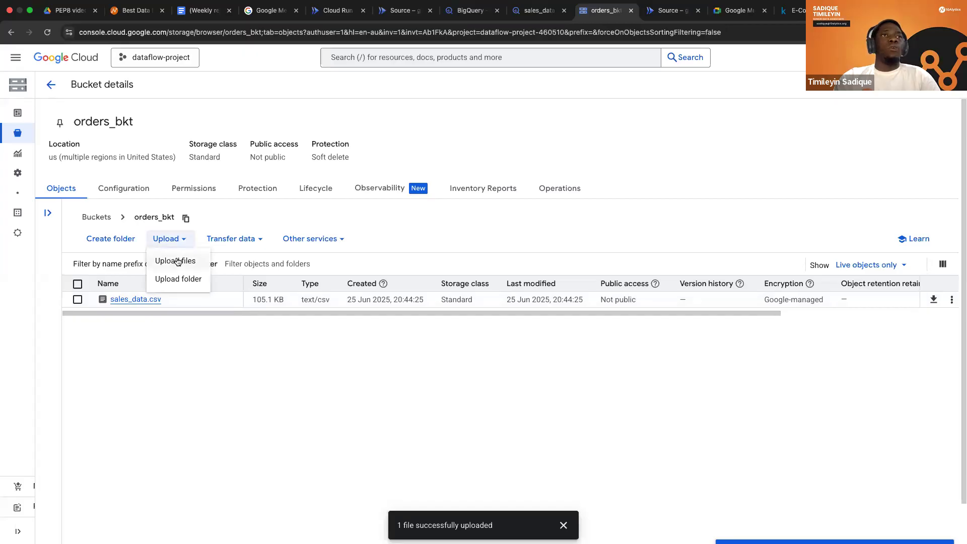
{"action": "left_click", "coordinate": [246, 300]}
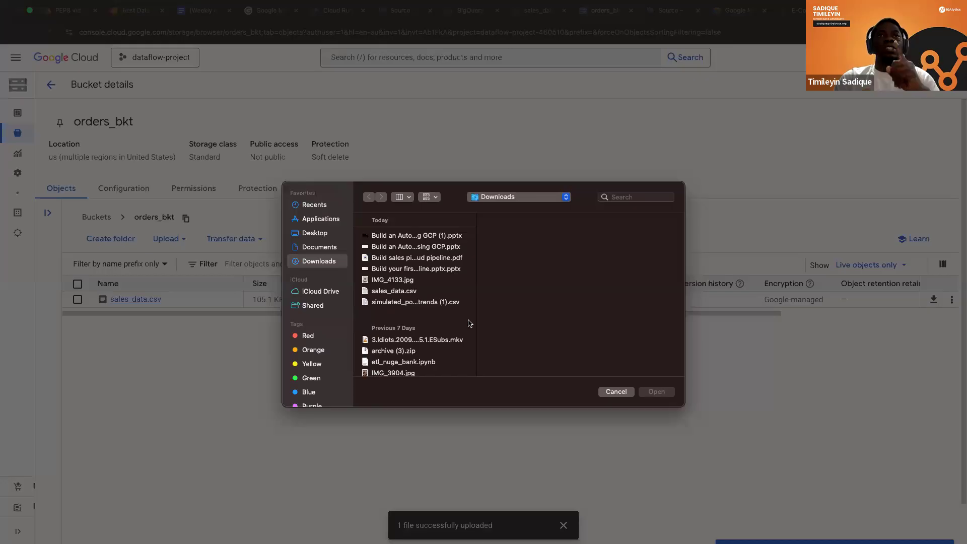
{"action": "left_click", "coordinate": [456, 305]}
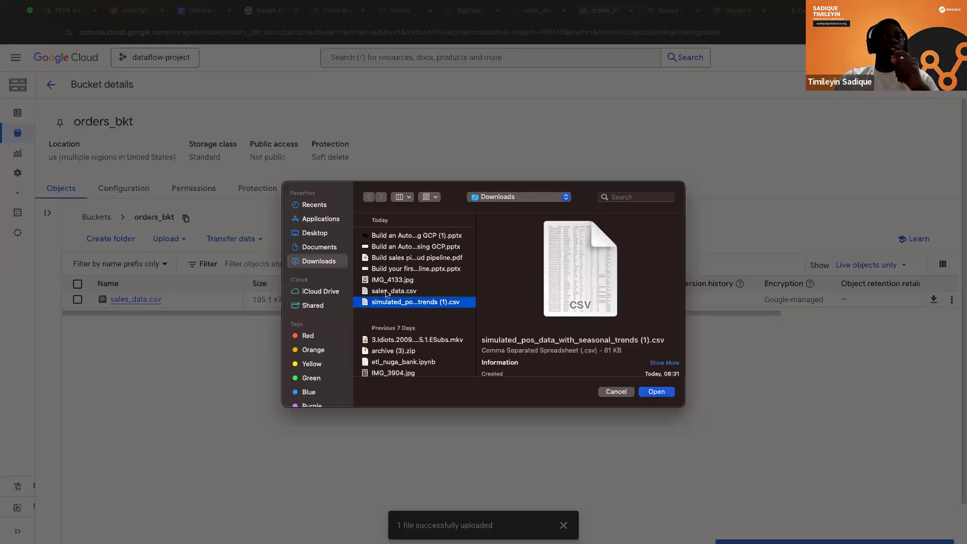
{"action": "left_click", "coordinate": [655, 393]}
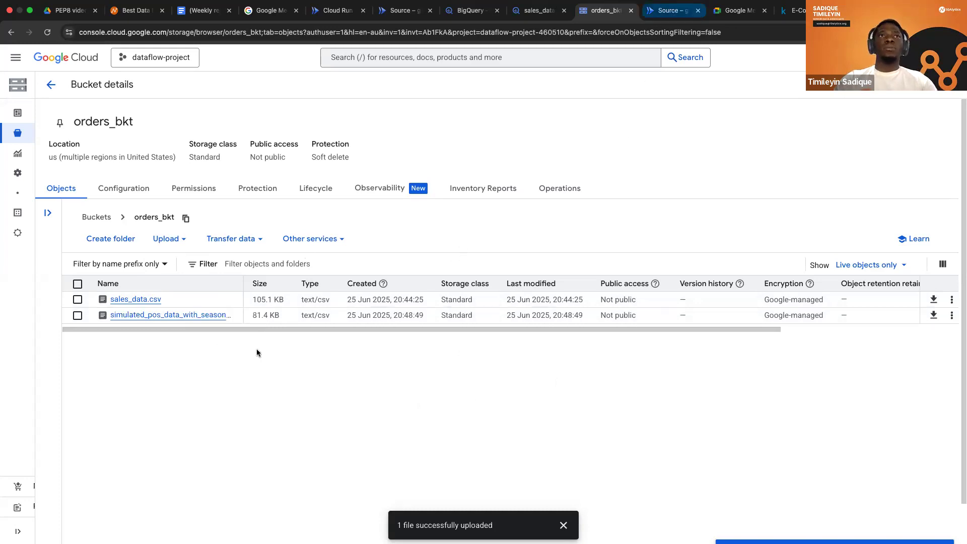
Examine the gcs-bq service's log entries for the simulated_pos_data_with_seasonal_trends (1).csv upload, including the traceback and schema messages.
{"action": "key", "text": "ctrl+Tab"}
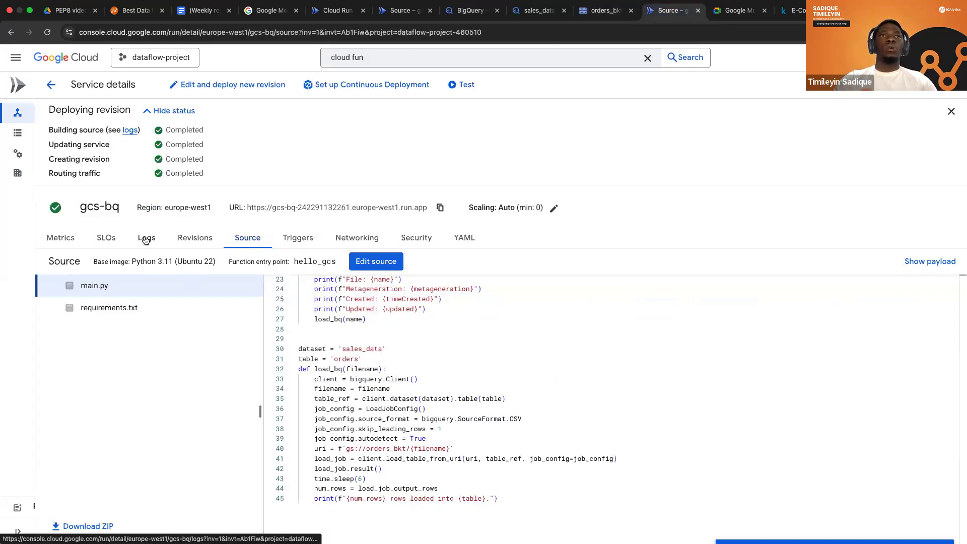
{"action": "left_click", "coordinate": [145, 238]}
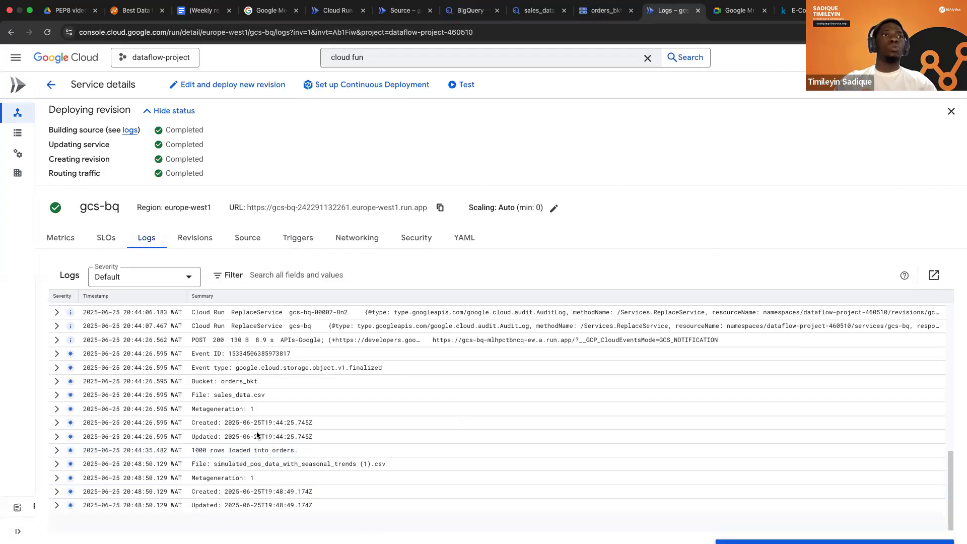
{"action": "scroll", "coordinate": [255, 437], "scroll_direction": "up", "scroll_amount": 1}
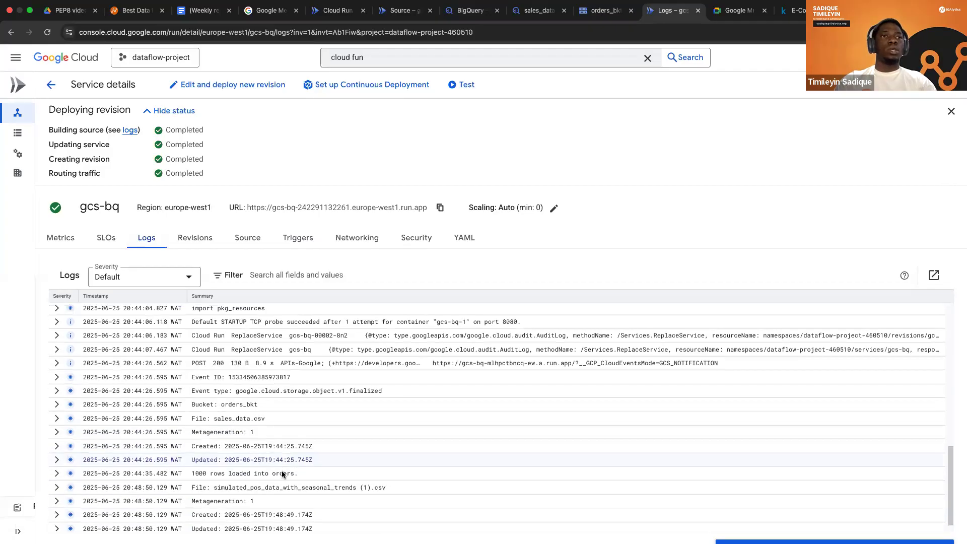
{"action": "scroll", "coordinate": [282, 470], "scroll_direction": "down", "scroll_amount": 1}
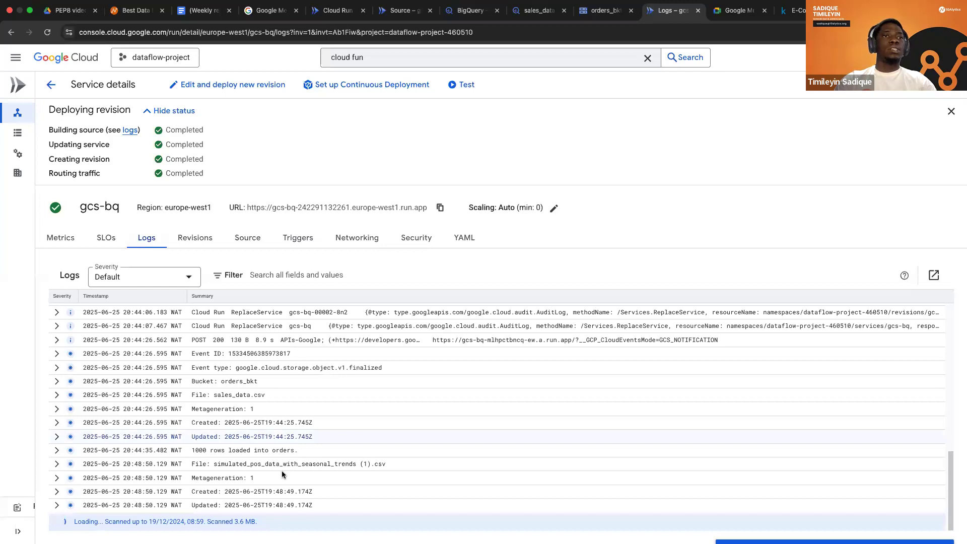
{"action": "scroll", "coordinate": [297, 467], "scroll_direction": "down", "scroll_amount": 5}
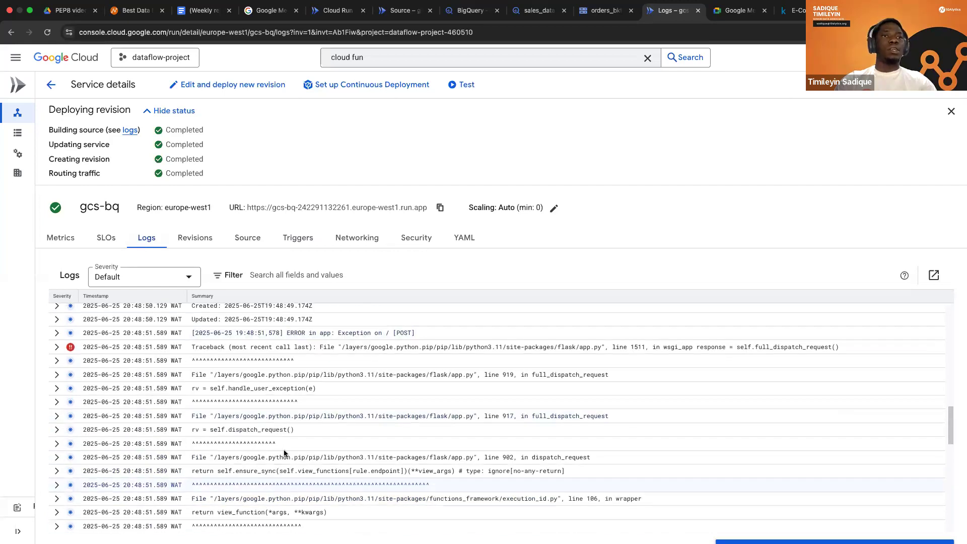
{"action": "scroll", "coordinate": [229, 467], "scroll_direction": "down", "scroll_amount": 4}
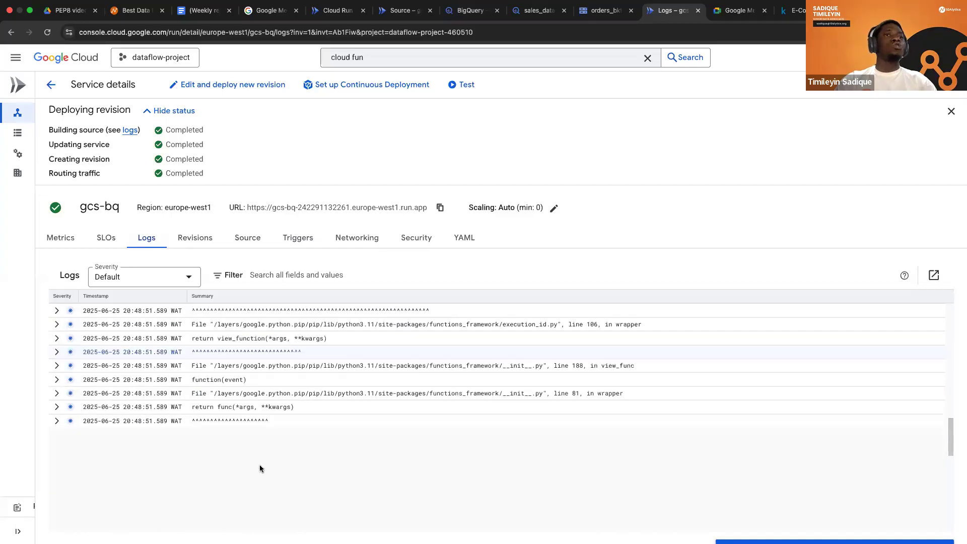
{"action": "scroll", "coordinate": [259, 468], "scroll_direction": "down", "scroll_amount": 4}
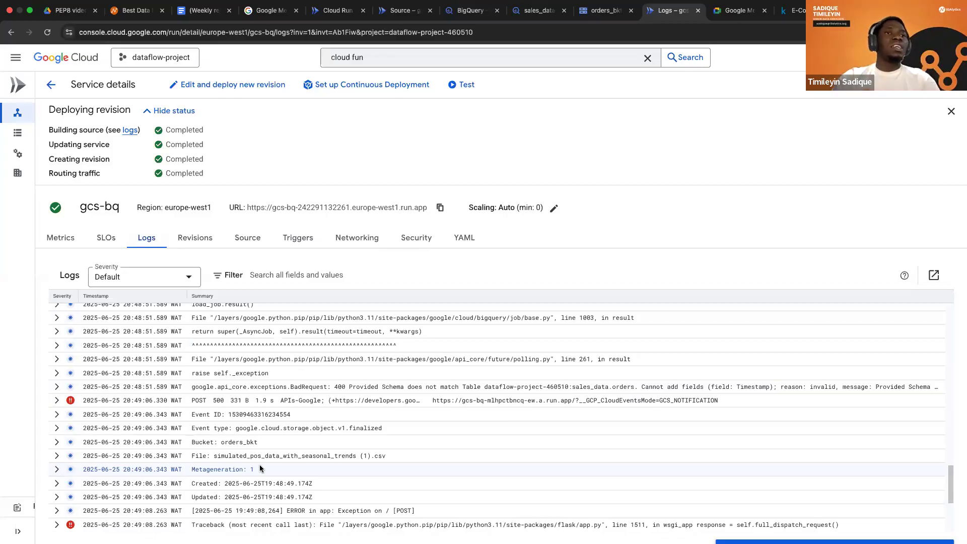
{"action": "scroll", "coordinate": [306, 443], "scroll_direction": "down", "scroll_amount": 1}
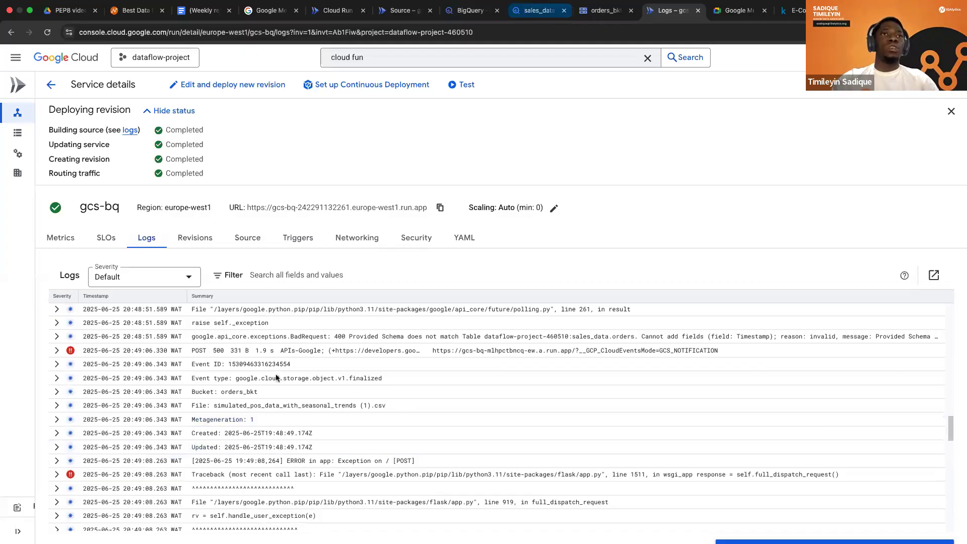
Return to the orders query results in BigQuery and examine the table's columns.
{"action": "key", "text": "ctrl+shift+Tab"}
{"action": "key", "text": "ctrl+shift+Tab"}
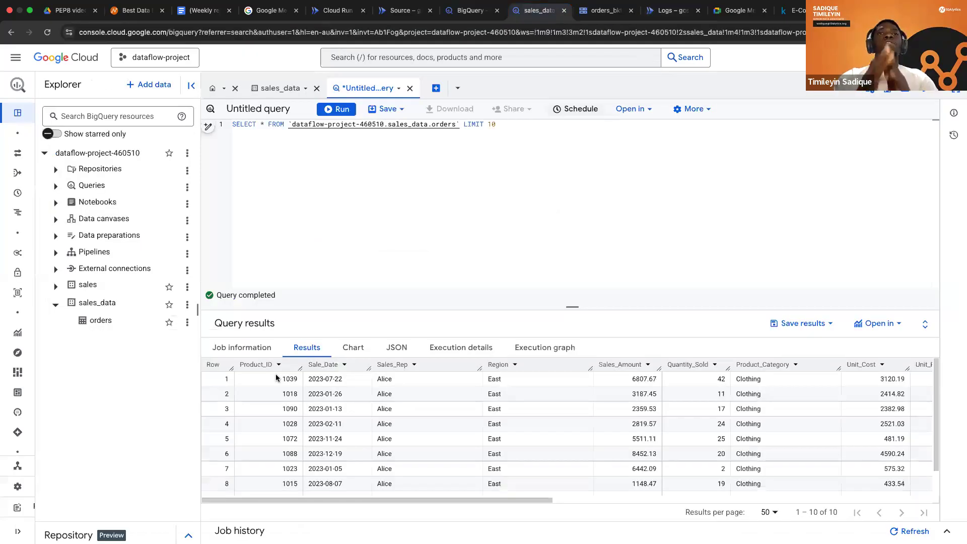
{"action": "scroll", "coordinate": [276, 377], "scroll_direction": "right", "scroll_amount": 3}
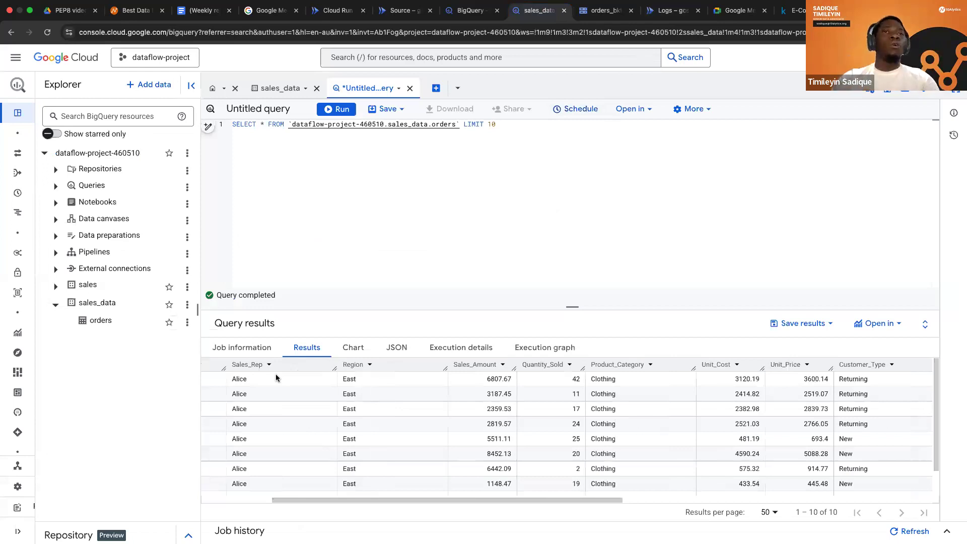
{"action": "scroll", "coordinate": [346, 468], "scroll_direction": "right", "scroll_amount": 1}
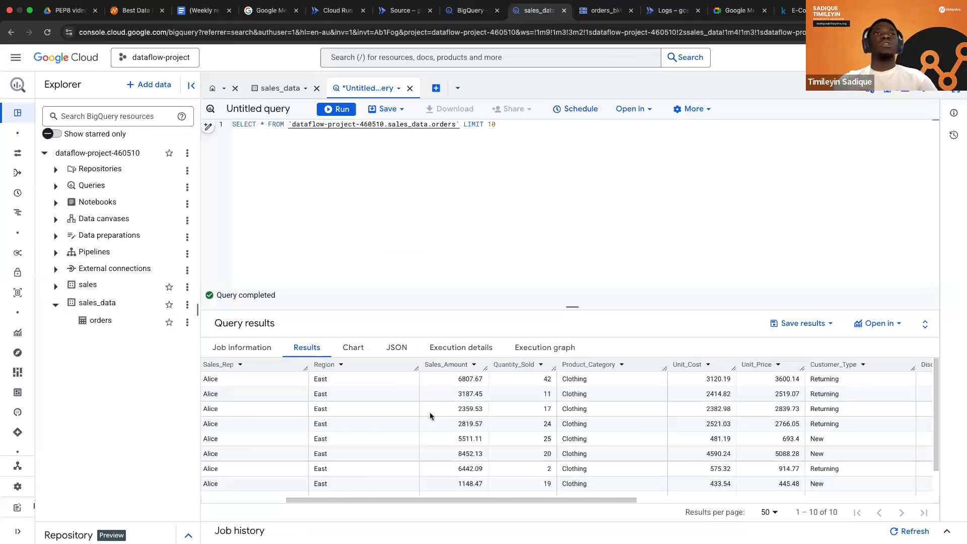